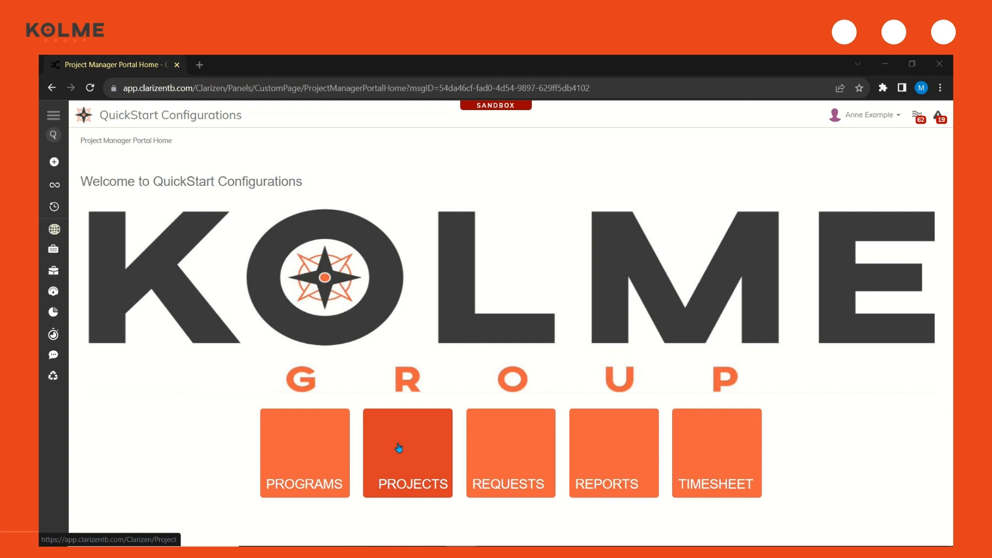
Open the New Project Intake Form
{"action": "left_click", "coordinate": [398, 444]}
{"action": "left_click", "coordinate": [277, 56]}
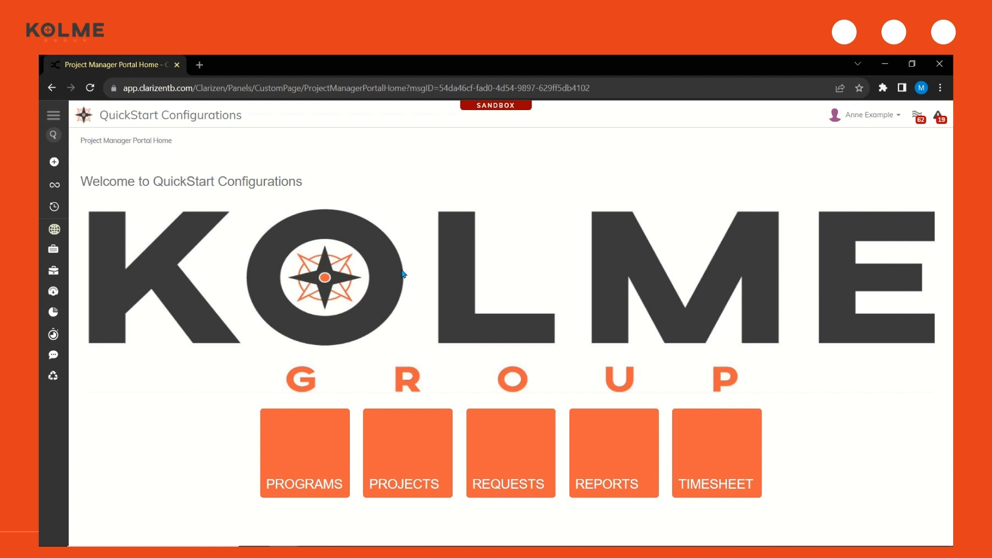
{"action": "left_click", "coordinate": [59, 120]}
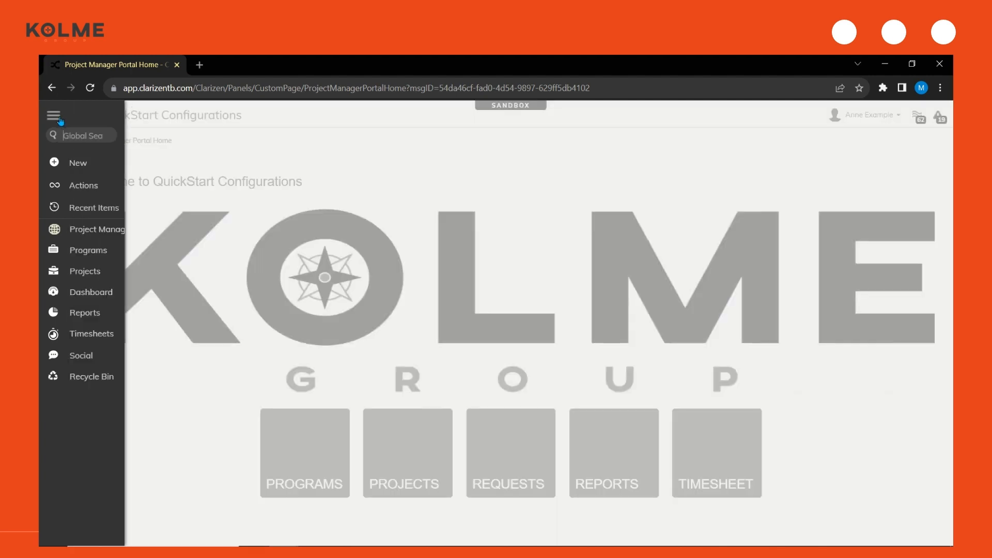
{"action": "left_click", "coordinate": [85, 187]}
{"action": "left_click", "coordinate": [238, 185]}
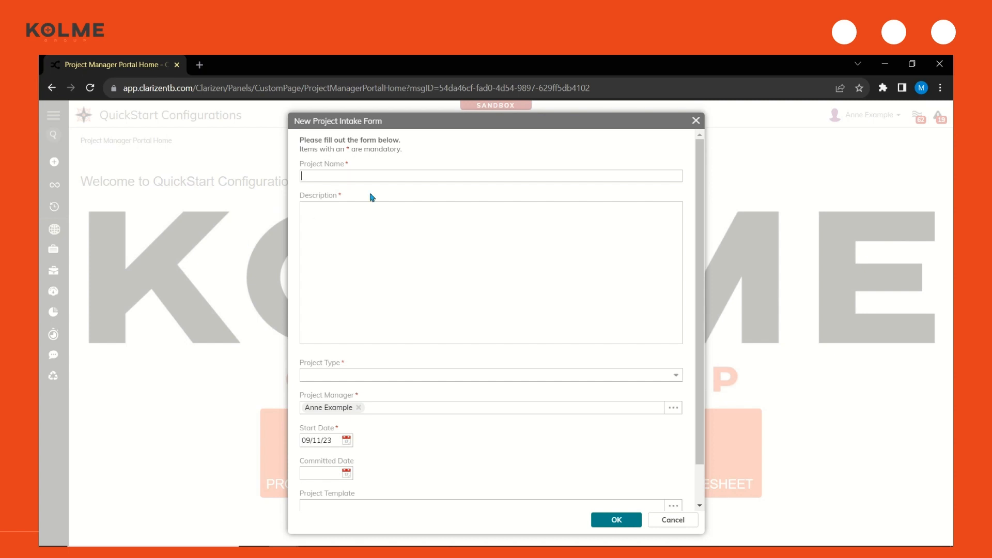
Enter "PMO QuickStart - Project Manager Demo" as the project name
{"action": "left_click_drag", "start_coordinate": [350, 165], "coordinate": [344, 162]}
{"action": "left_click", "coordinate": [344, 162]}
{"action": "left_click", "coordinate": [365, 176]}
{"action": "key", "text": "alt+Tab"}
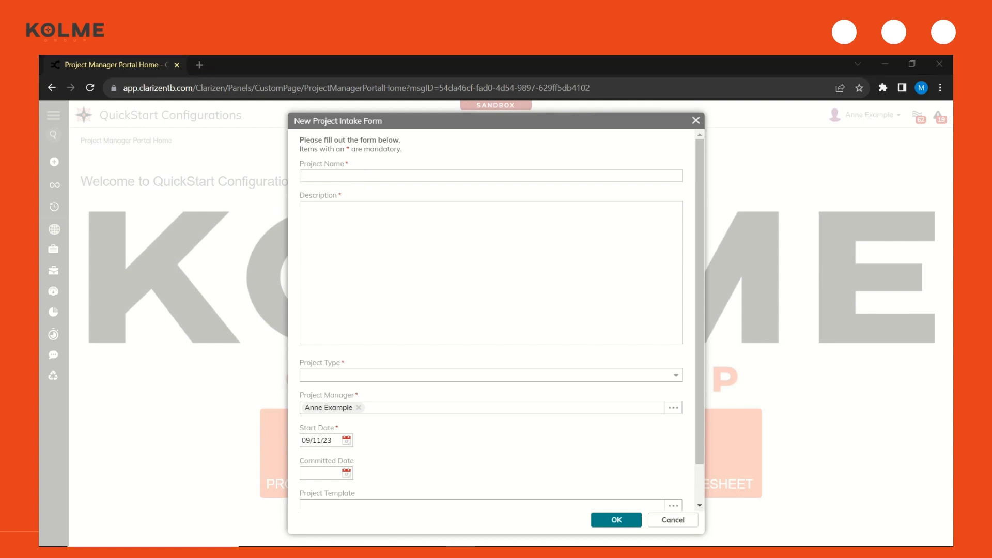
{"action": "left_click", "coordinate": [352, 174]}
{"action": "type", "text": "PMO QuickStart - Project Manager Demo"}
Enter "2,000-character text area" as the project description
{"action": "left_click", "coordinate": [348, 229]}
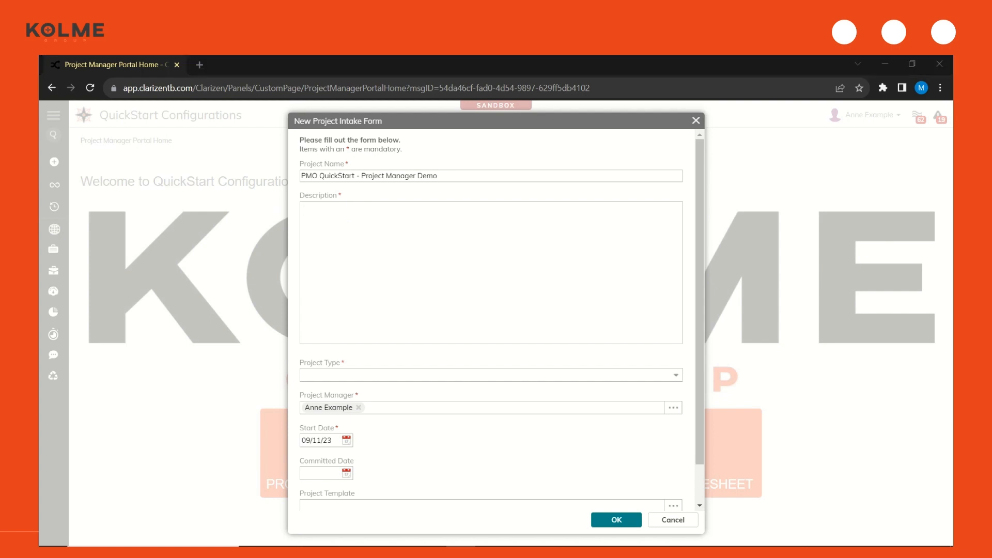
{"action": "left_click", "coordinate": [416, 277]}
{"action": "type", "text": "2,000-character text area"}
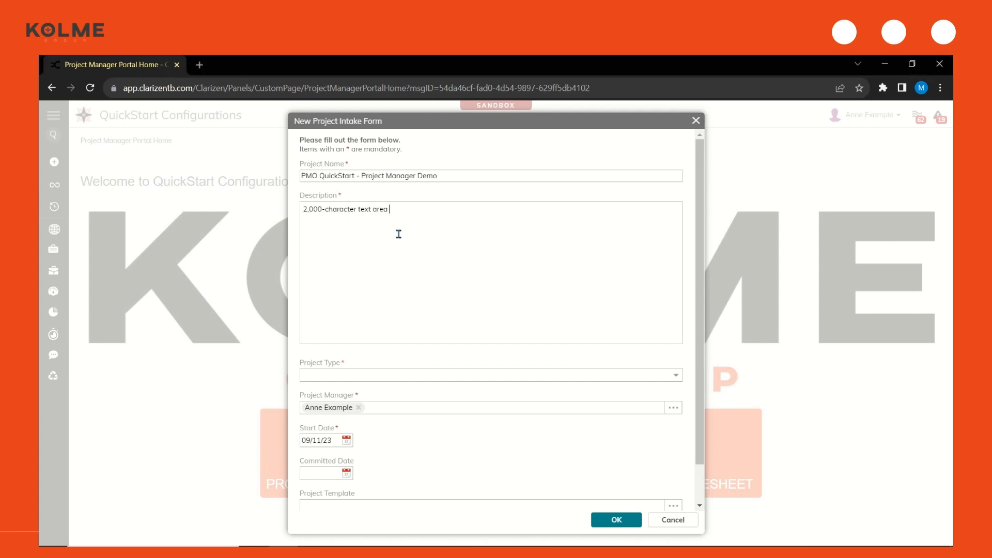
Set the project type to Development
{"action": "scroll", "coordinate": [415, 240], "scroll_direction": "down", "scroll_amount": 2}
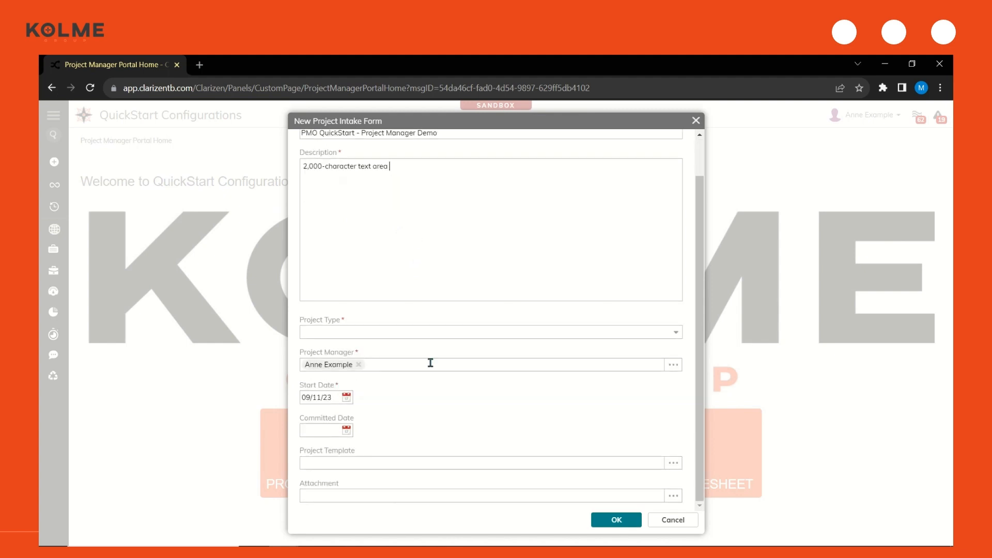
{"action": "left_click", "coordinate": [675, 334]}
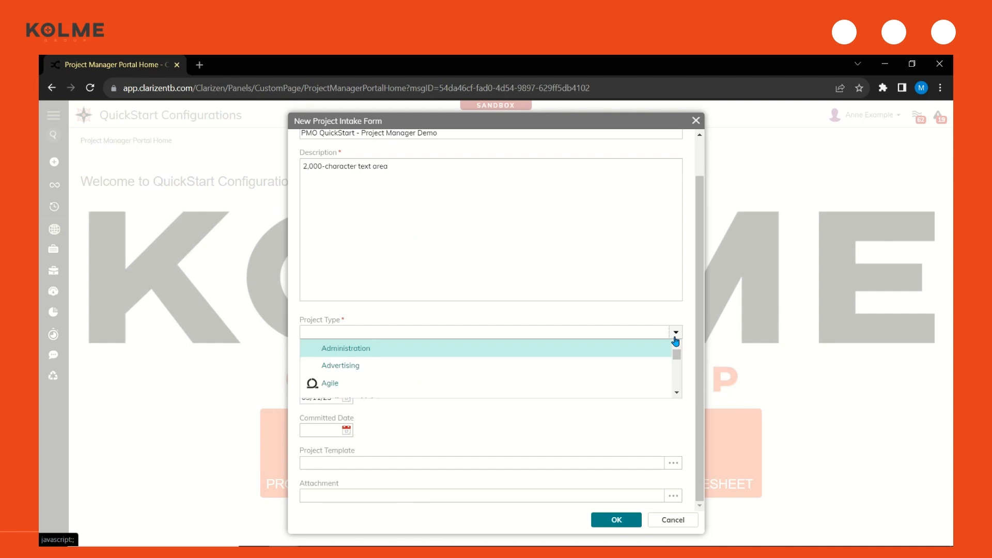
{"action": "left_click", "coordinate": [677, 394]}
{"action": "left_click", "coordinate": [678, 395]}
{"action": "left_click", "coordinate": [678, 395]}
{"action": "left_click", "coordinate": [678, 394]}
{"action": "left_click", "coordinate": [677, 394]}
{"action": "left_click", "coordinate": [677, 394]}
{"action": "left_click", "coordinate": [677, 394]}
{"action": "left_click", "coordinate": [677, 394]}
{"action": "left_click", "coordinate": [677, 395]}
{"action": "left_click", "coordinate": [677, 395]}
{"action": "left_click", "coordinate": [677, 394]}
{"action": "left_click", "coordinate": [677, 394]}
{"action": "left_click", "coordinate": [678, 394]}
{"action": "left_click", "coordinate": [677, 394]}
{"action": "left_click", "coordinate": [678, 395]}
{"action": "left_click", "coordinate": [677, 395]}
{"action": "left_click", "coordinate": [678, 394]}
{"action": "left_click", "coordinate": [677, 394]}
{"action": "left_click", "coordinate": [678, 394]}
{"action": "left_click", "coordinate": [678, 394]}
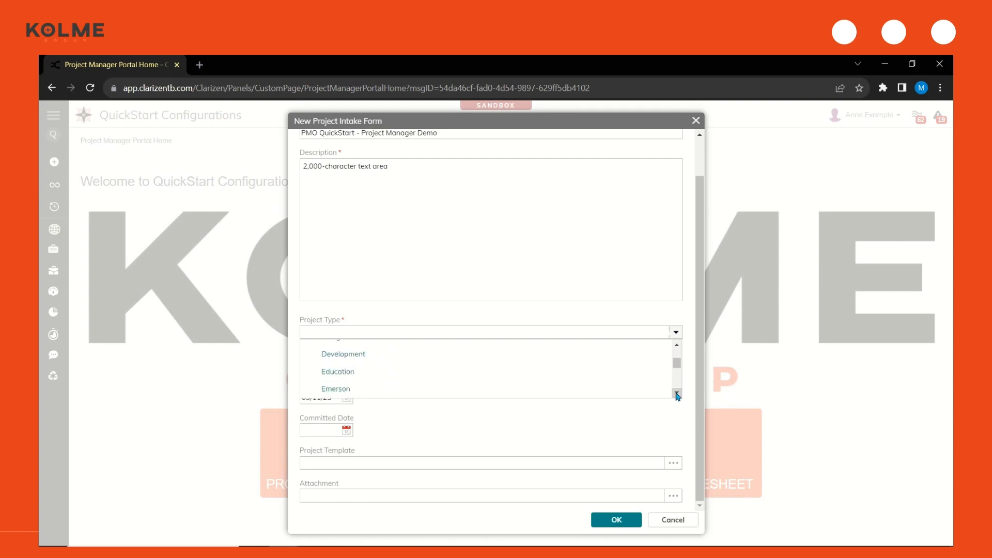
{"action": "left_click", "coordinate": [373, 353]}
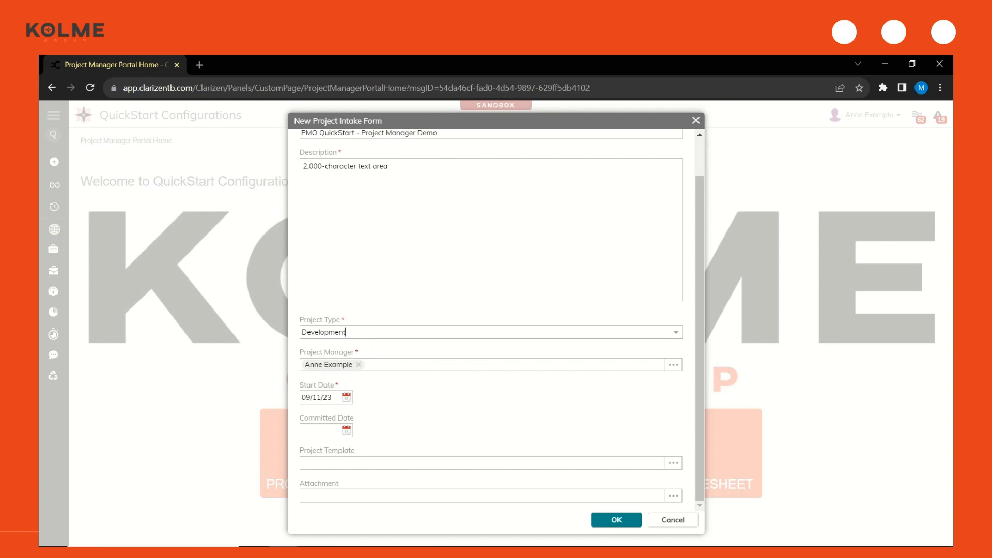
Replace the project manager with another user and restore the original project manager
{"action": "left_click", "coordinate": [359, 365]}
{"action": "type", "text": "cortney"}
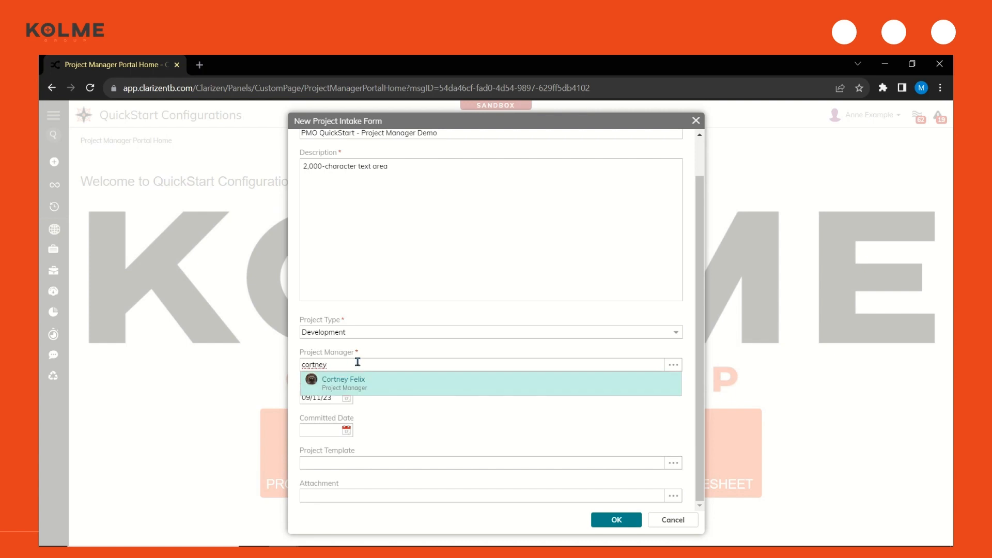
{"action": "left_click", "coordinate": [362, 380]}
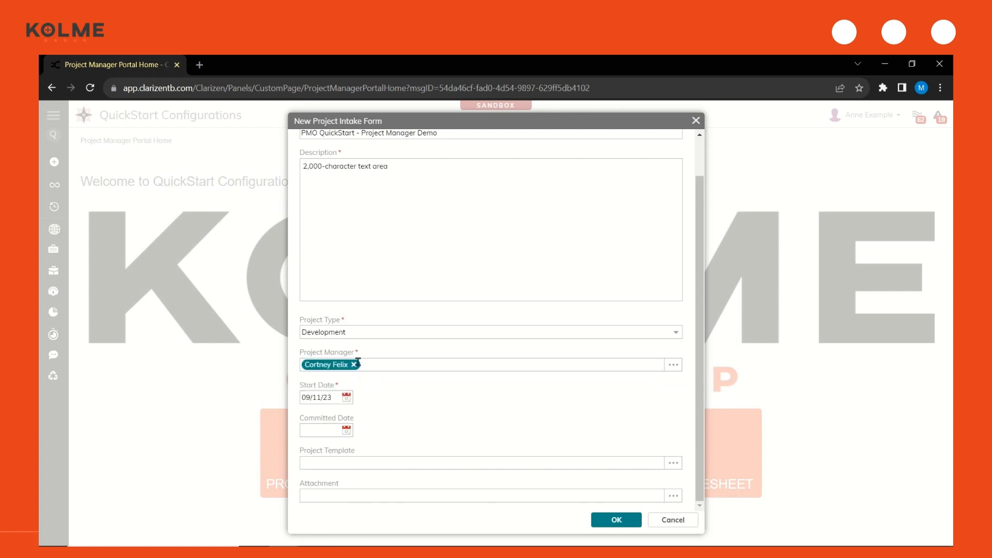
{"action": "left_click", "coordinate": [354, 364]}
{"action": "type", "text": "Anne"}
{"action": "left_click", "coordinate": [364, 382]}
Set the start date to 09/18/23 and assign the PMO QuickStart project template, searching the templates for "project"
{"action": "left_click", "coordinate": [339, 398]}
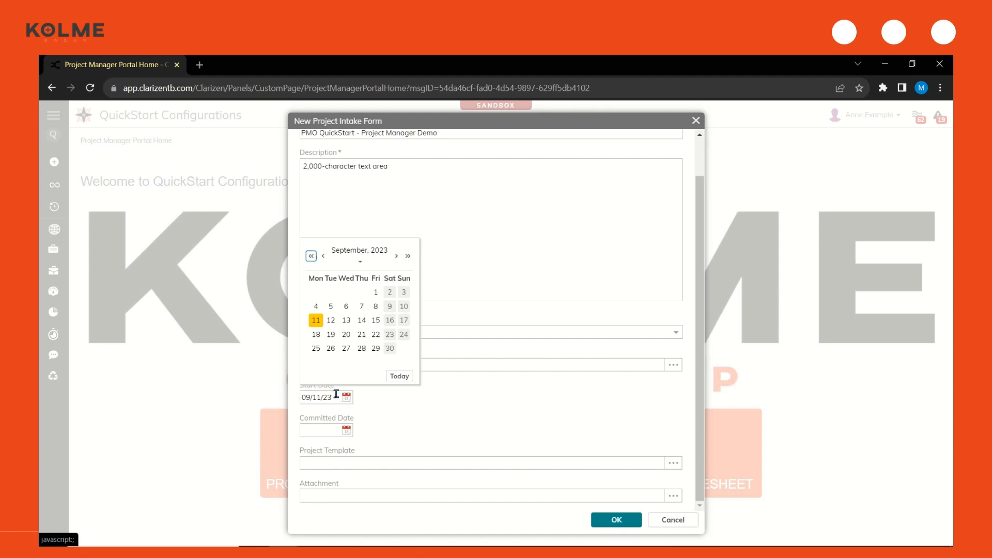
{"action": "left_click", "coordinate": [316, 335]}
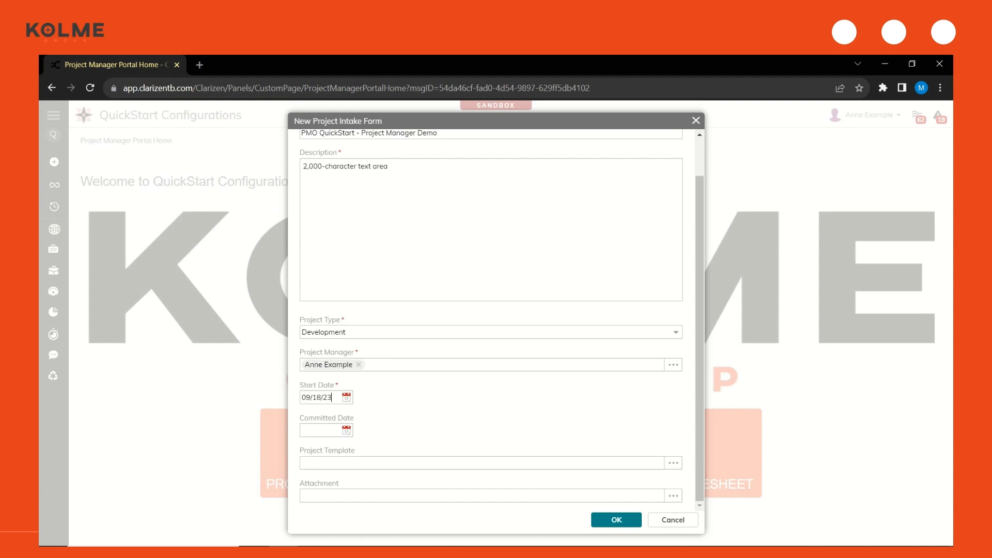
{"action": "left_click", "coordinate": [673, 464]}
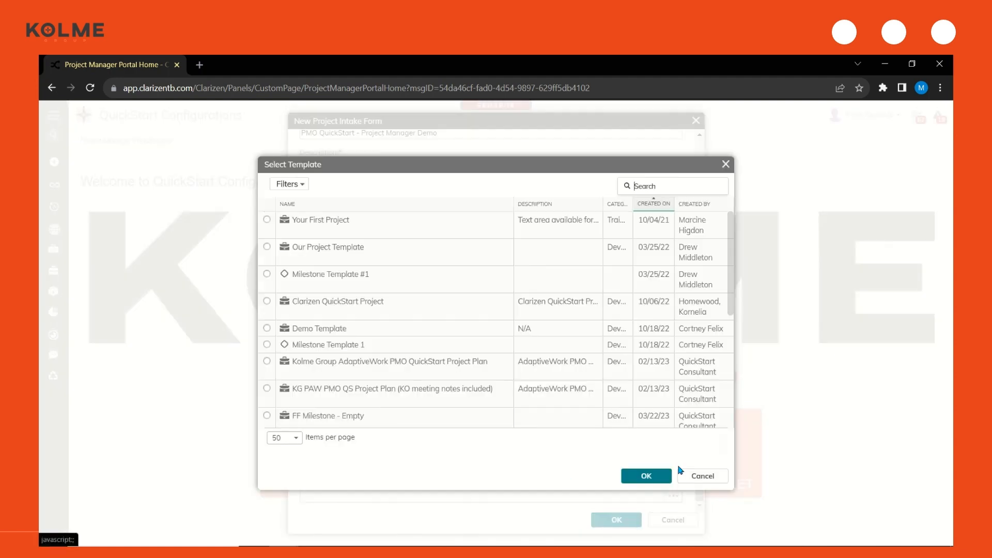
{"action": "left_click", "coordinate": [651, 186]}
{"action": "type", "text": "project"}
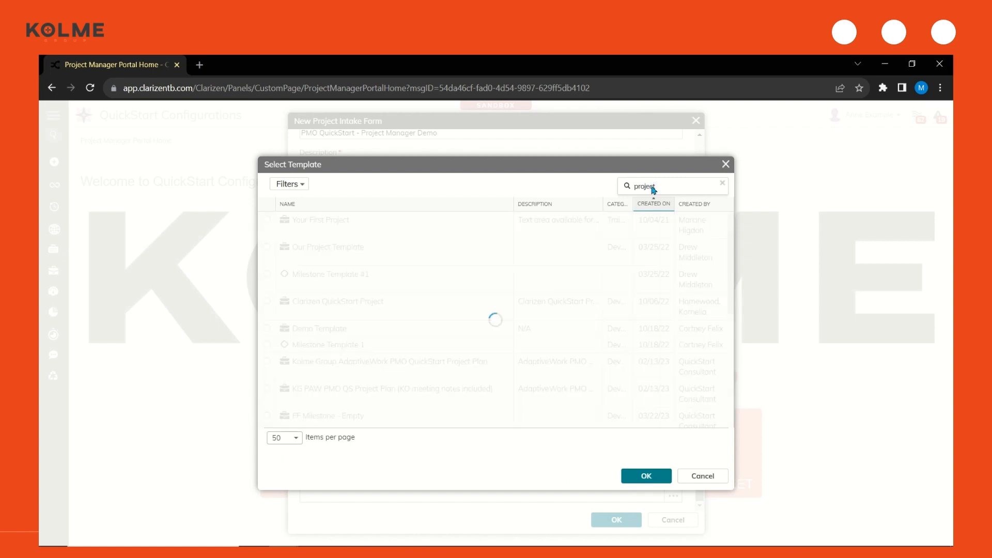
{"action": "left_click", "coordinate": [456, 382]}
{"action": "left_click", "coordinate": [636, 474]}
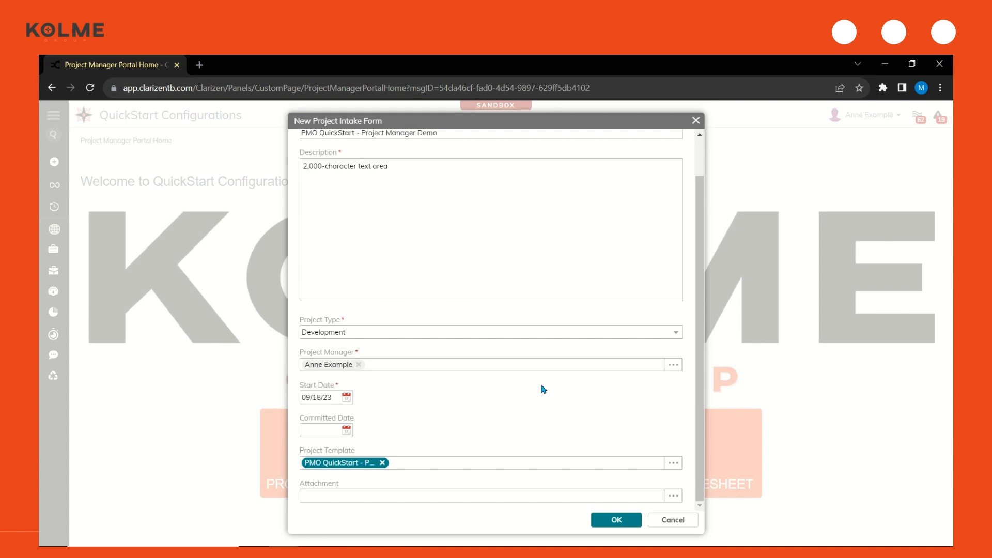
Attach Sample SOW Document.docx to the project as a new file upload and submit the intake form
{"action": "left_click", "coordinate": [668, 501]}
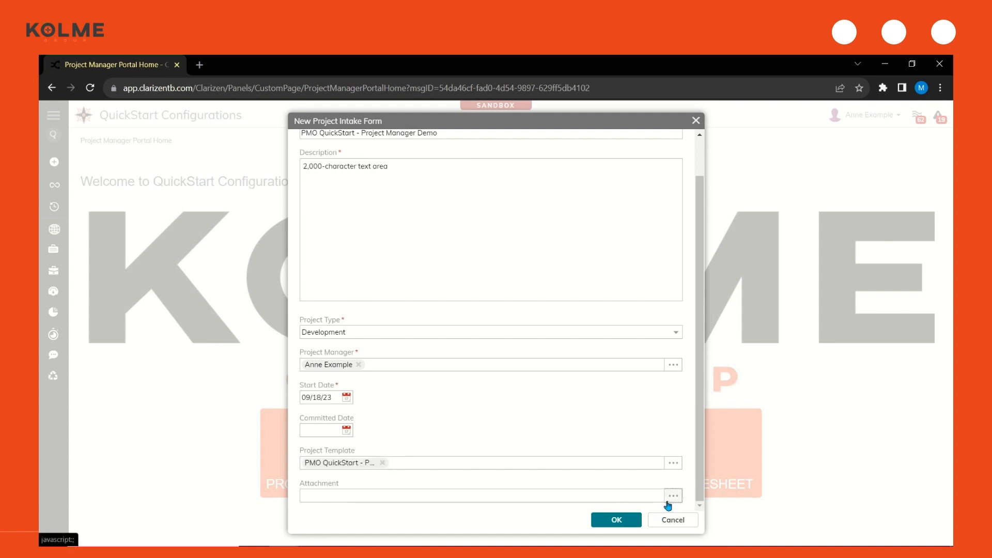
{"action": "left_click", "coordinate": [326, 190]}
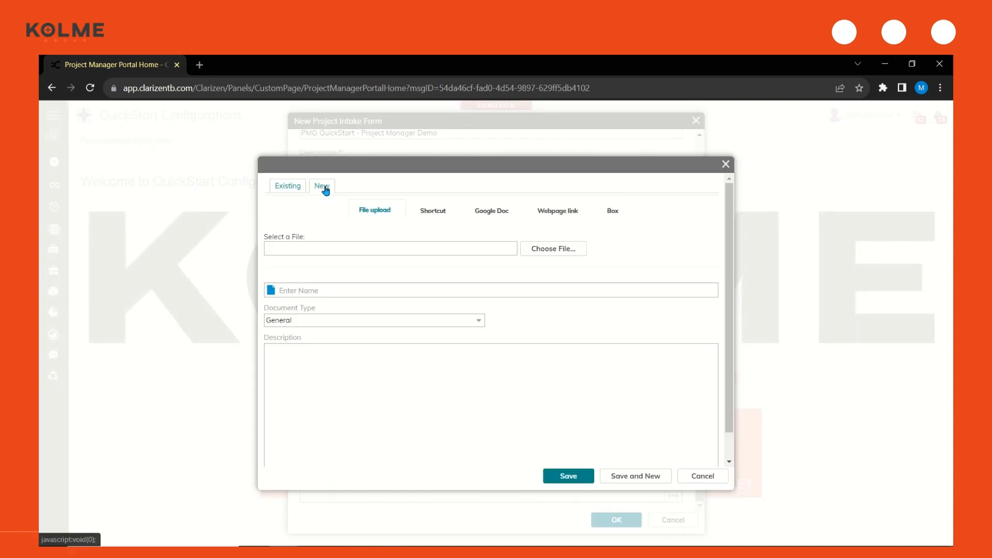
{"action": "left_click", "coordinate": [557, 252]}
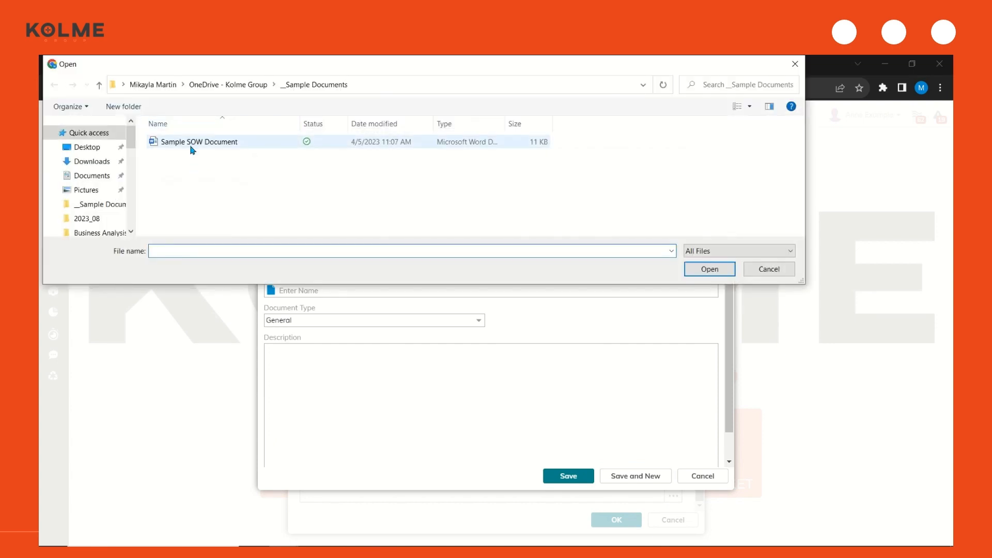
{"action": "double_click", "coordinate": [191, 148]}
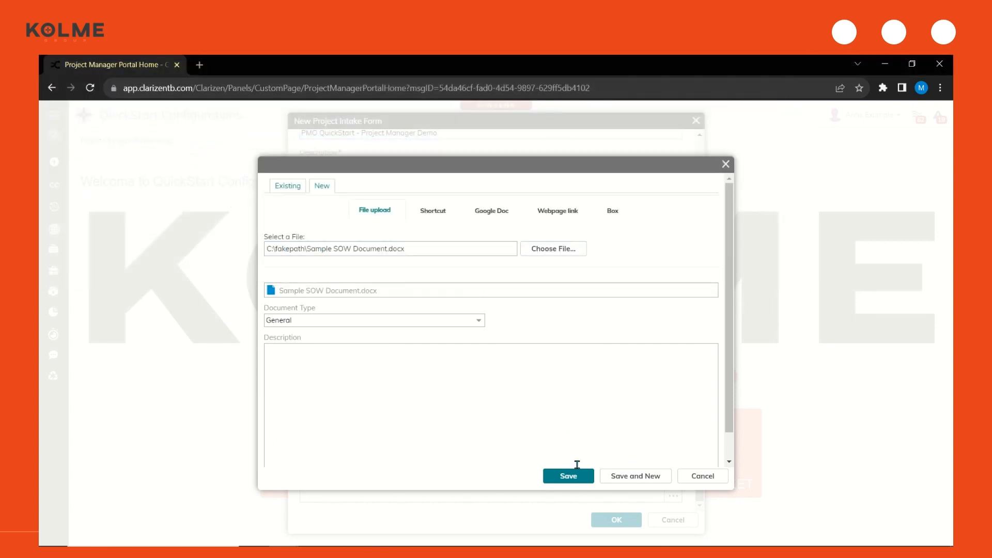
{"action": "left_click", "coordinate": [578, 481]}
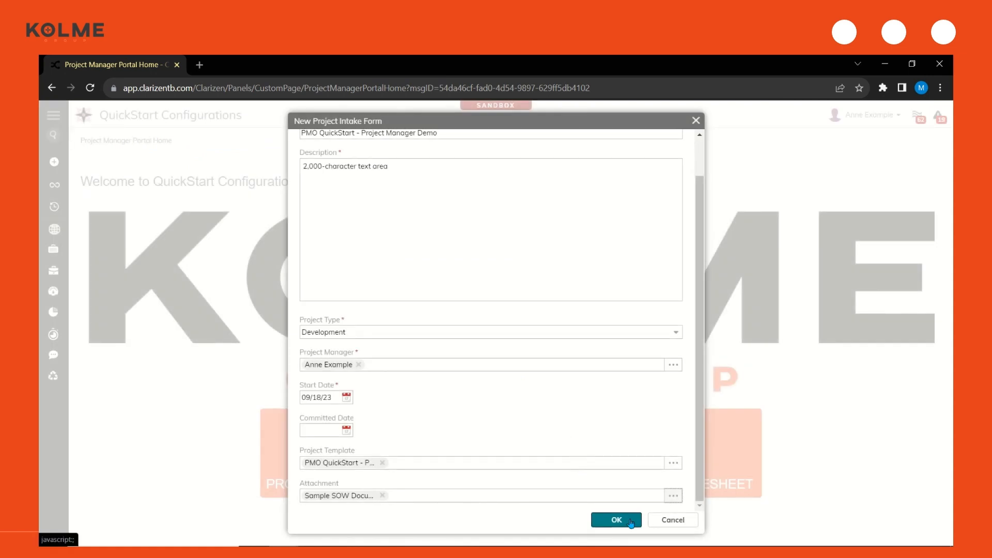
{"action": "left_click", "coordinate": [607, 519]}
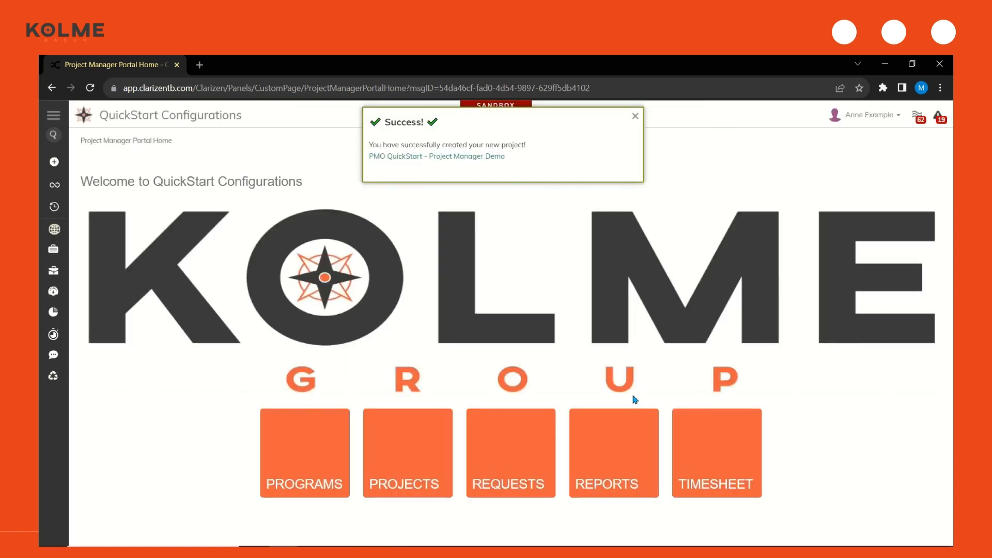
Open the newly created project and examine its work plan, the tasks under the Initiation milestone and the attached file
{"action": "left_click", "coordinate": [461, 157]}
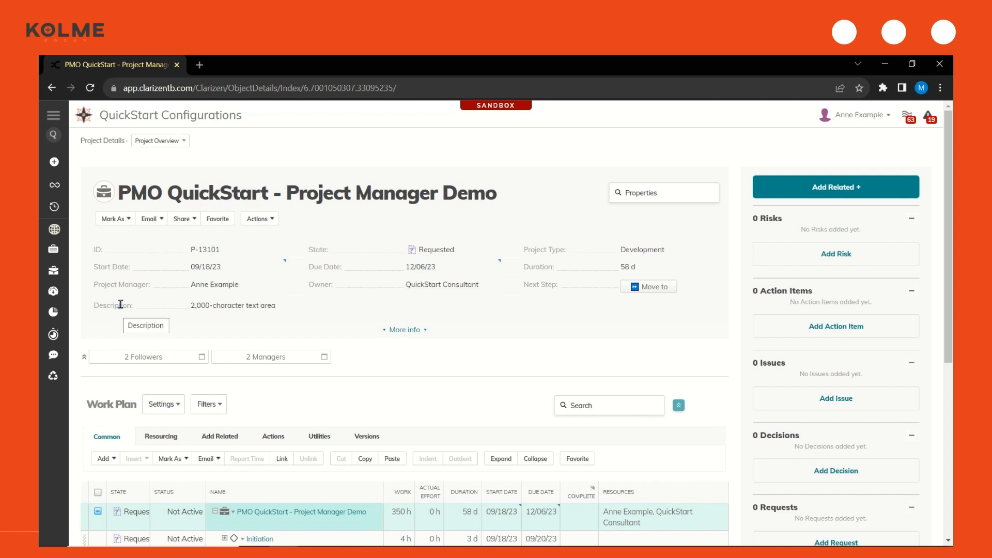
{"action": "scroll", "coordinate": [129, 310], "scroll_direction": "down", "scroll_amount": 3}
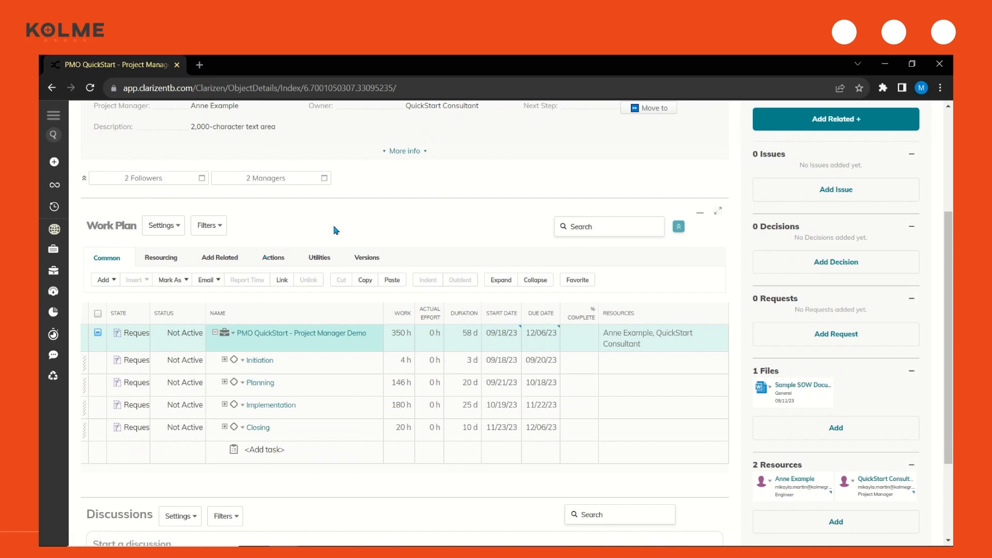
{"action": "left_click", "coordinate": [291, 368]}
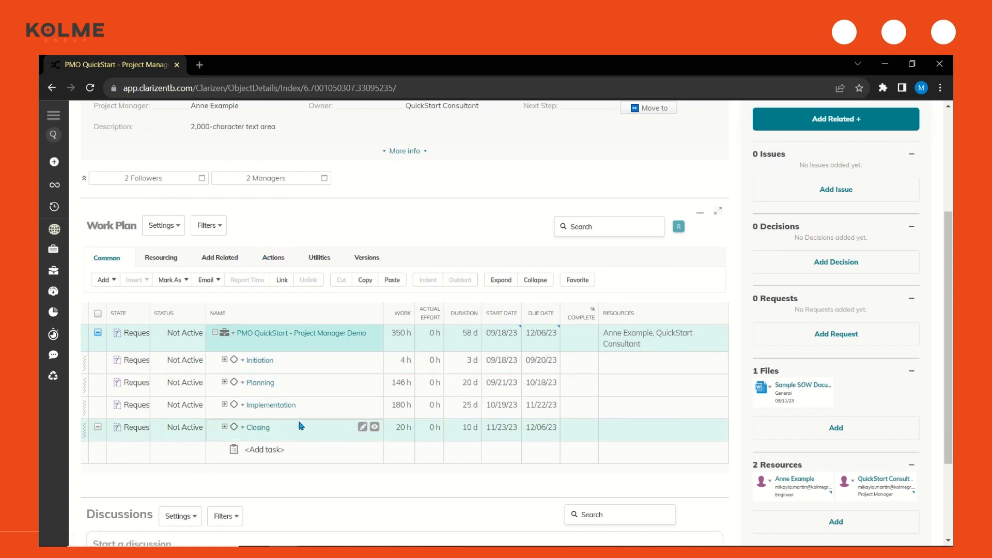
{"action": "left_click", "coordinate": [225, 361]}
{"action": "left_click", "coordinate": [225, 360]}
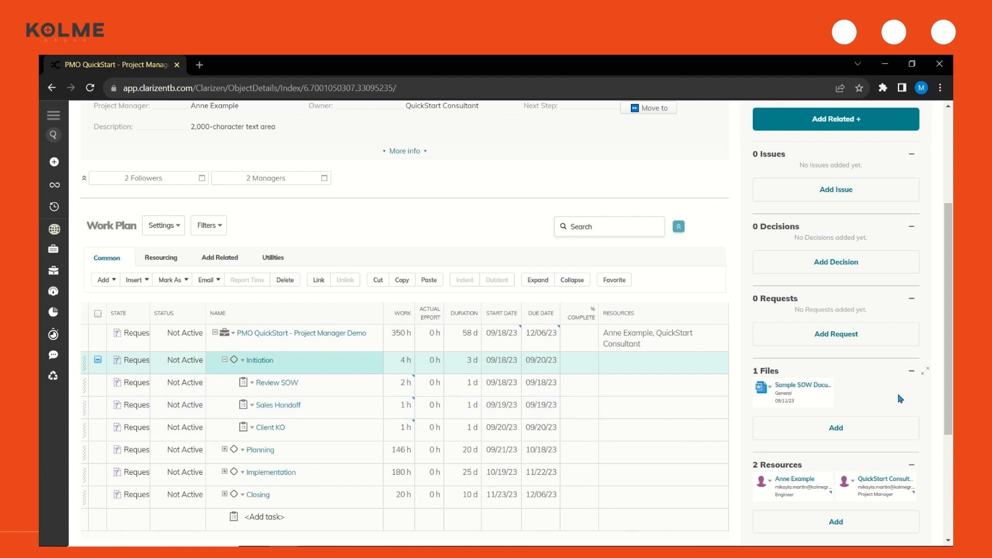
{"action": "mouse_move", "coordinate": [822, 405]}
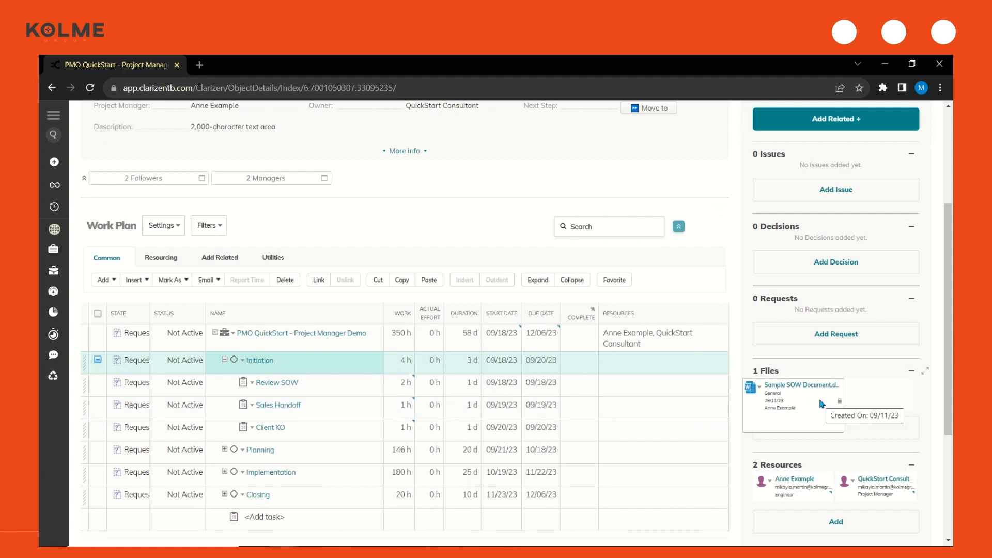
Open the project's scoring and prioritization form and set Business Strategy Support to High
{"action": "scroll", "coordinate": [728, 408], "scroll_direction": "up", "scroll_amount": 4}
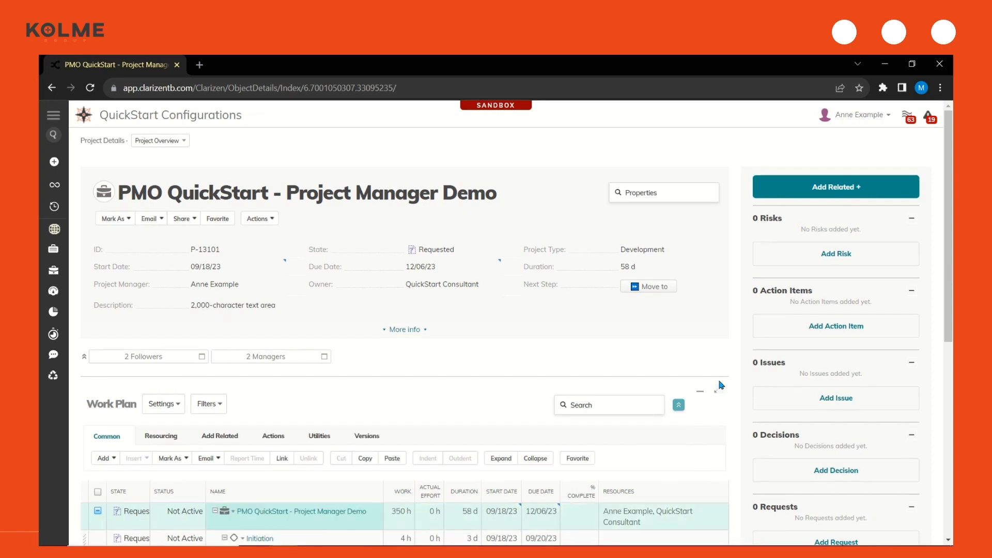
{"action": "left_click", "coordinate": [268, 222]}
{"action": "left_click", "coordinate": [305, 233]}
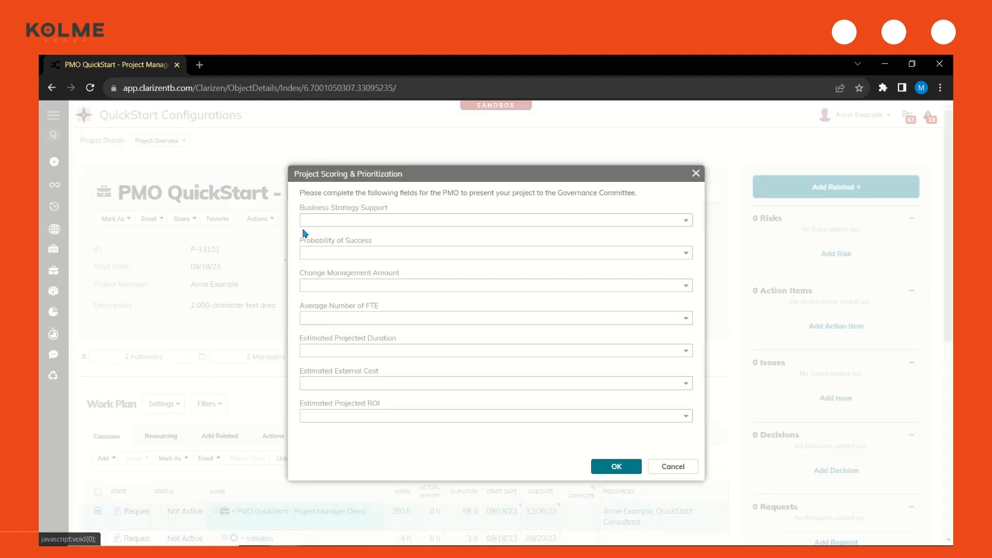
{"action": "left_click", "coordinate": [619, 215]}
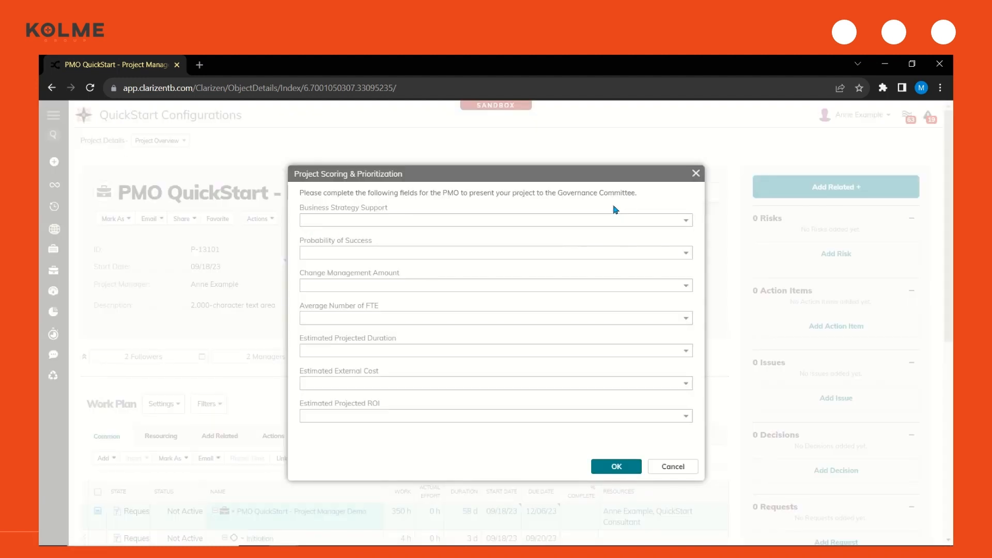
{"action": "left_click", "coordinate": [688, 225]}
{"action": "left_click", "coordinate": [679, 238]}
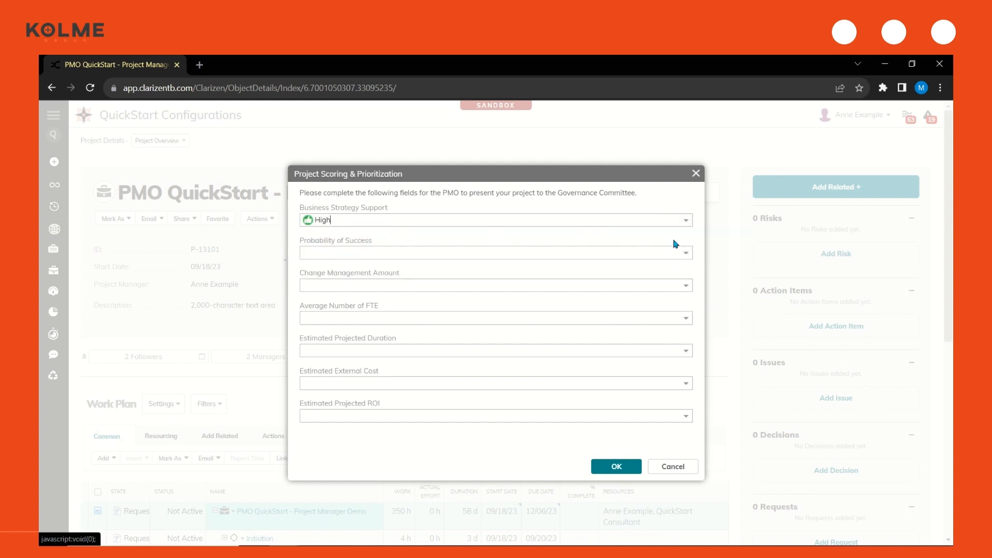
Set Probability of Success and Change Management Amount to High and Average Number of FTE to 1 - 2 FTE
{"action": "left_click", "coordinate": [684, 257]}
{"action": "left_click", "coordinate": [680, 268]}
{"action": "left_click", "coordinate": [686, 285]}
{"action": "left_click", "coordinate": [673, 303]}
{"action": "left_click", "coordinate": [683, 319]}
{"action": "left_click", "coordinate": [678, 330]}
Set Estimated Projected Duration to >18 mths and Estimated External Cost to $0 - $50,000, choose an Estimated Projected ROI, and submit the scoring
{"action": "left_click", "coordinate": [685, 351]}
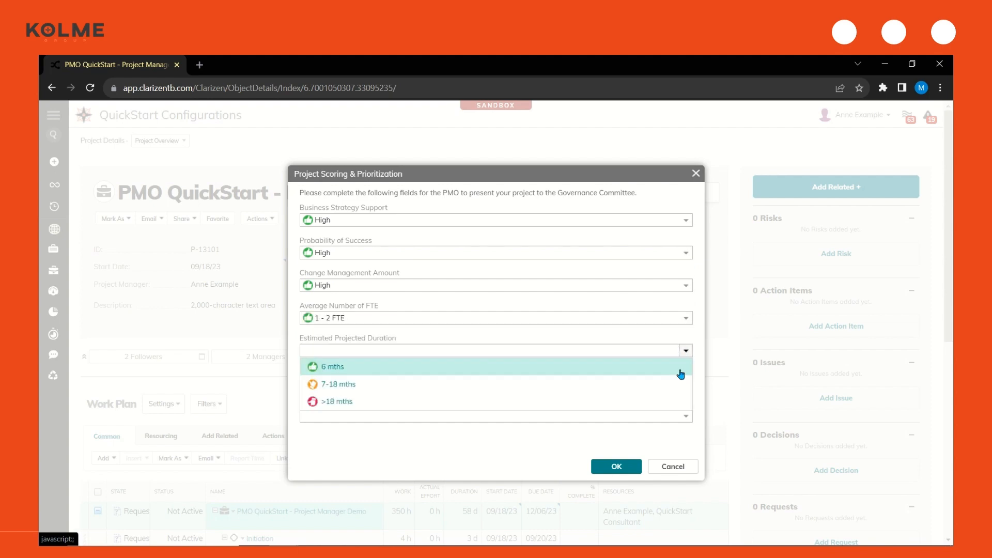
{"action": "left_click", "coordinate": [682, 408]}
{"action": "left_click", "coordinate": [685, 383]}
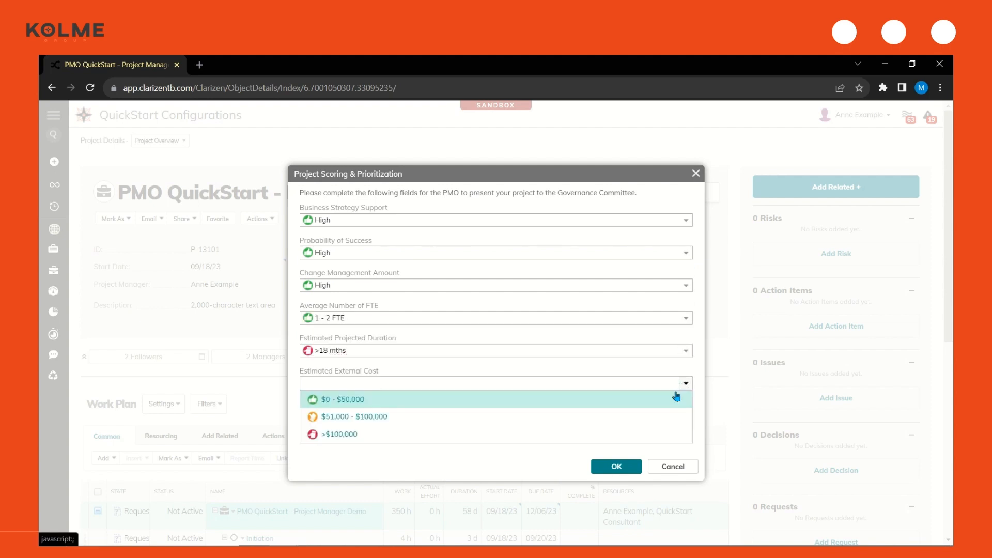
{"action": "left_click", "coordinate": [679, 398]}
{"action": "left_click", "coordinate": [680, 417]}
{"action": "left_click", "coordinate": [667, 441]}
{"action": "left_click", "coordinate": [632, 474]}
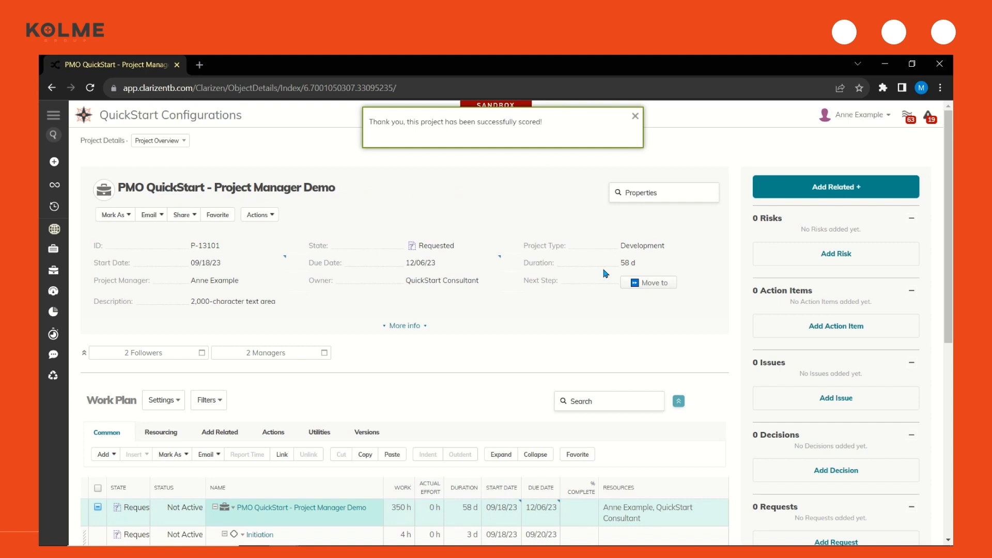
Submit the project for governance board review, marking it ready for governance review, and open the resulting notification email
{"action": "left_click", "coordinate": [259, 221]}
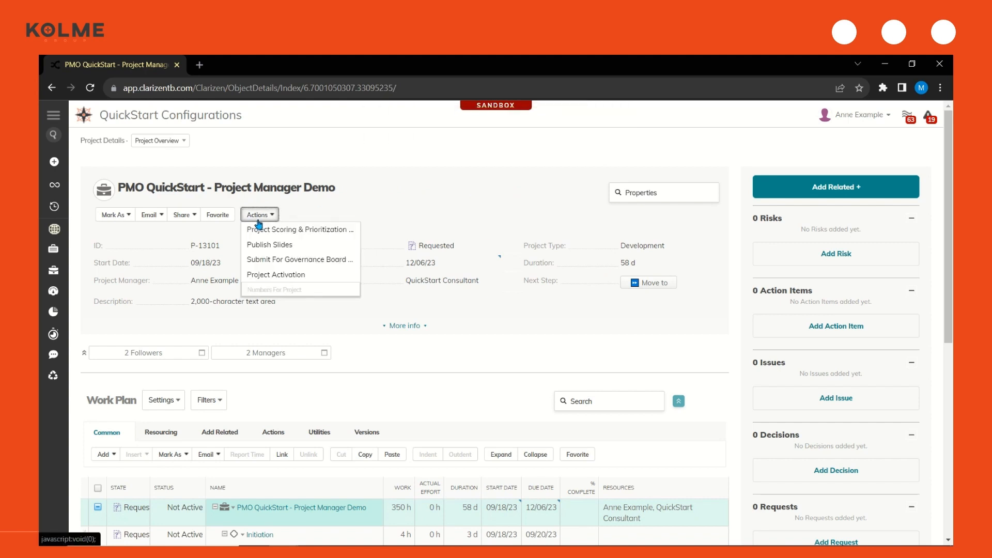
{"action": "left_click", "coordinate": [286, 262]}
{"action": "left_click", "coordinate": [305, 207]}
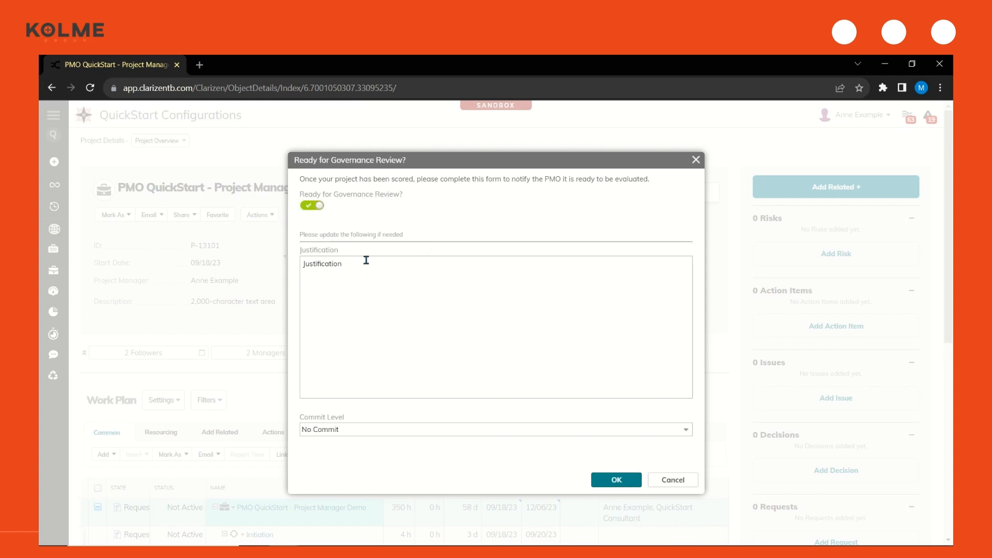
{"action": "left_click_drag", "start_coordinate": [367, 260], "coordinate": [288, 271]}
{"action": "left_click", "coordinate": [607, 478]}
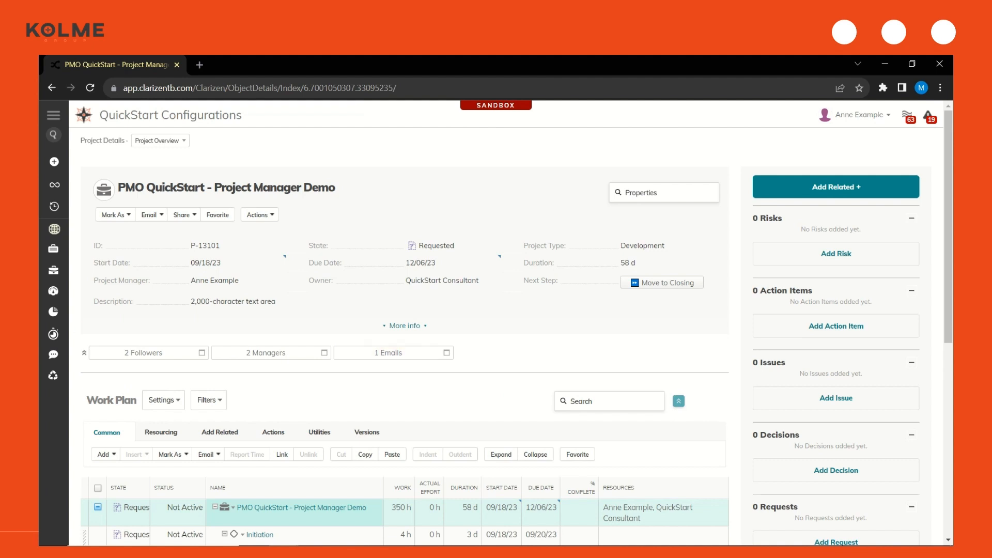
{"action": "left_click", "coordinate": [370, 355]}
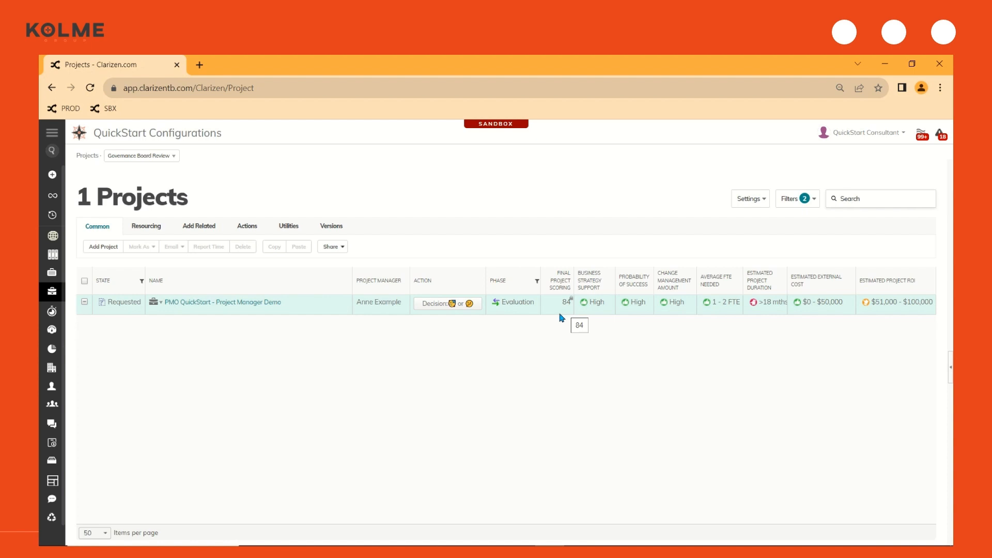
Record the governance decision for the project as Approved with the comment "Here are comments to the PM" and refresh the review list
{"action": "left_click", "coordinate": [440, 308]}
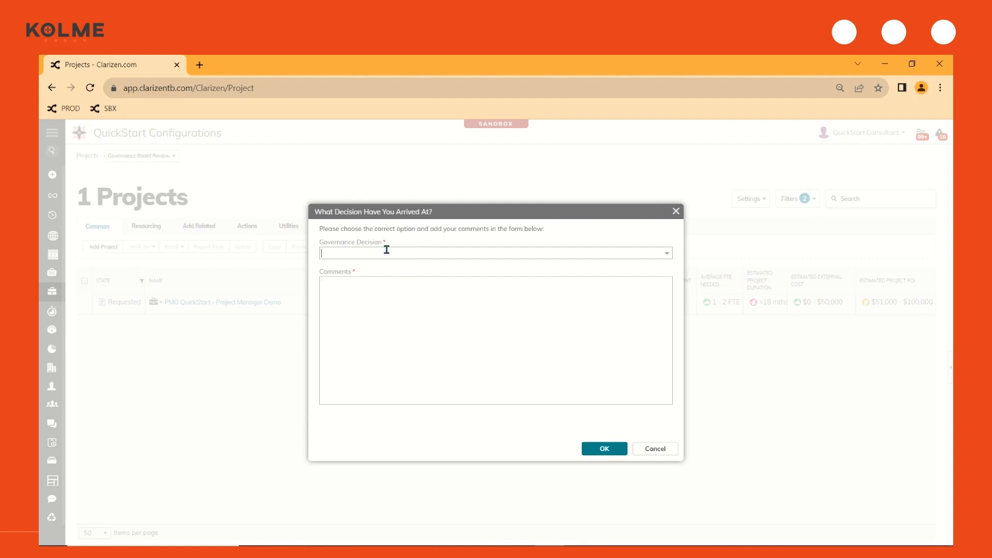
{"action": "left_click", "coordinate": [667, 254]}
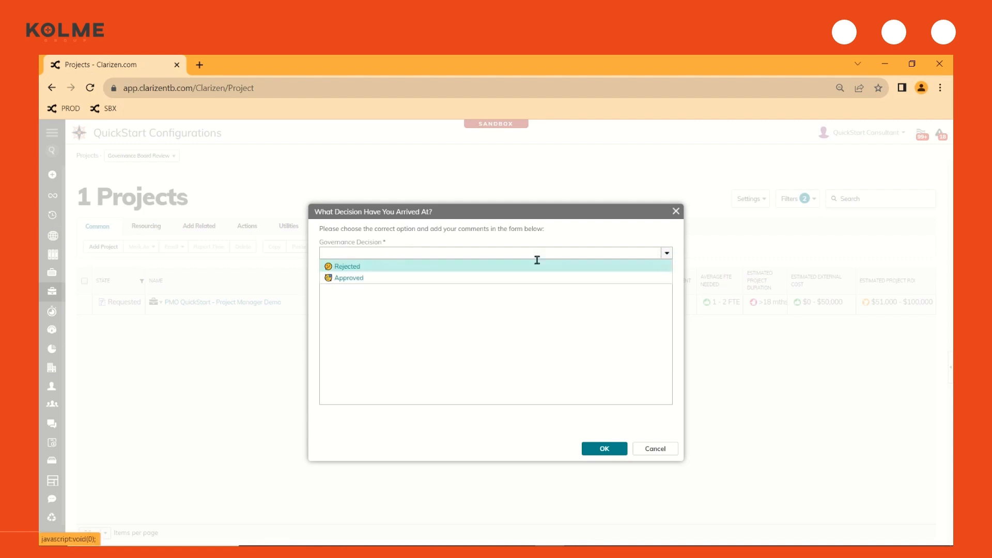
{"action": "left_click", "coordinate": [344, 279]}
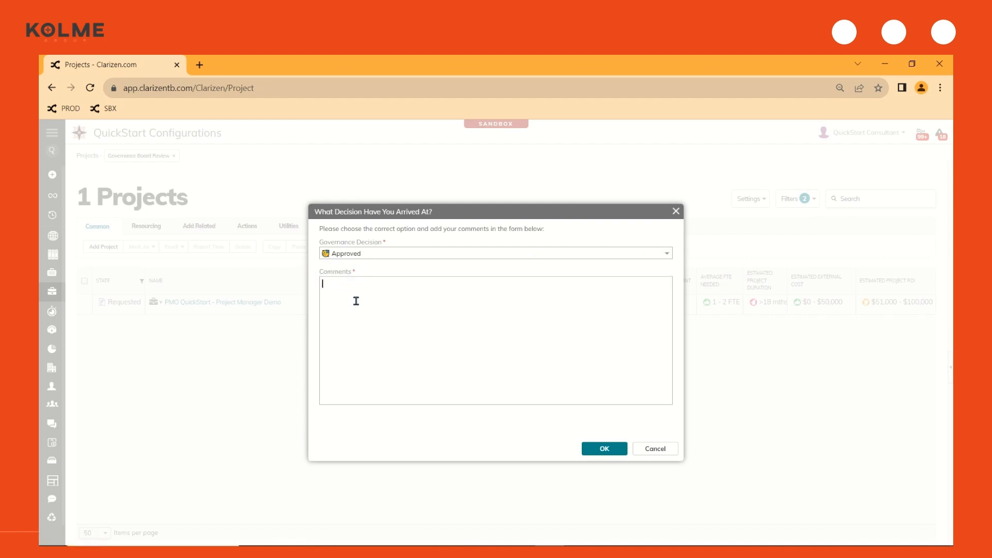
{"action": "type", "text": "Here are comments to the PM"}
{"action": "left_click", "coordinate": [605, 449]}
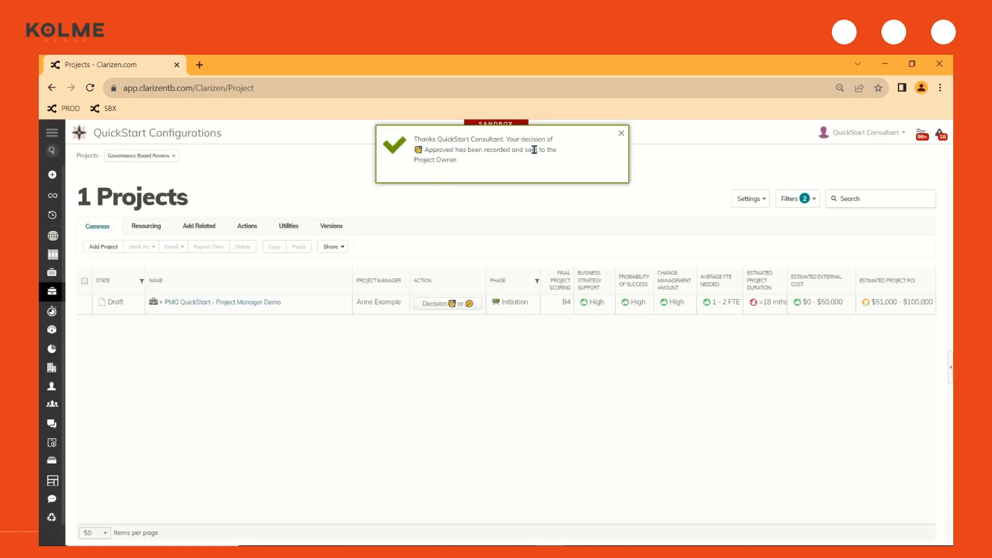
{"action": "left_click", "coordinate": [90, 88]}
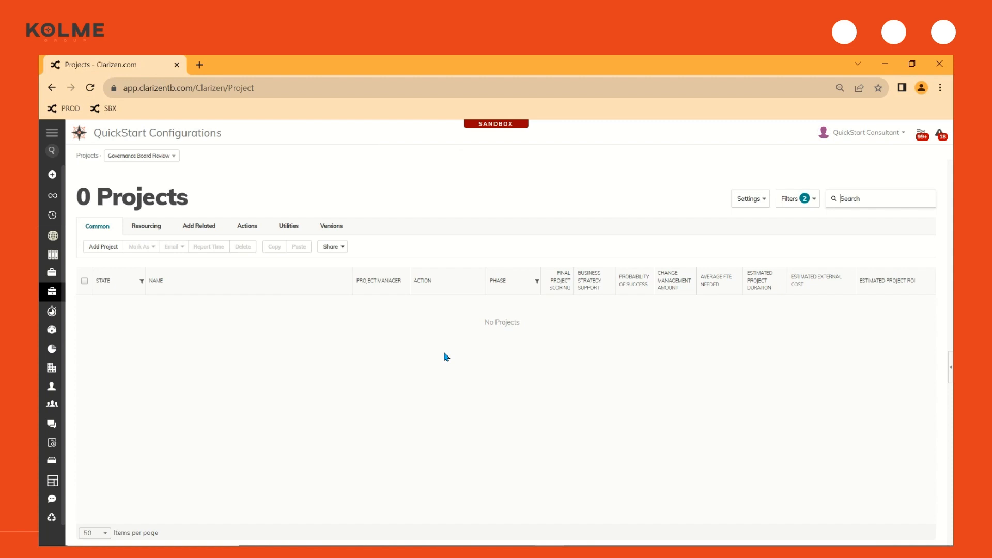
Return to the project manager's window, reload the project and read the newest email about the governance decision
{"action": "left_click", "coordinate": [884, 63]}
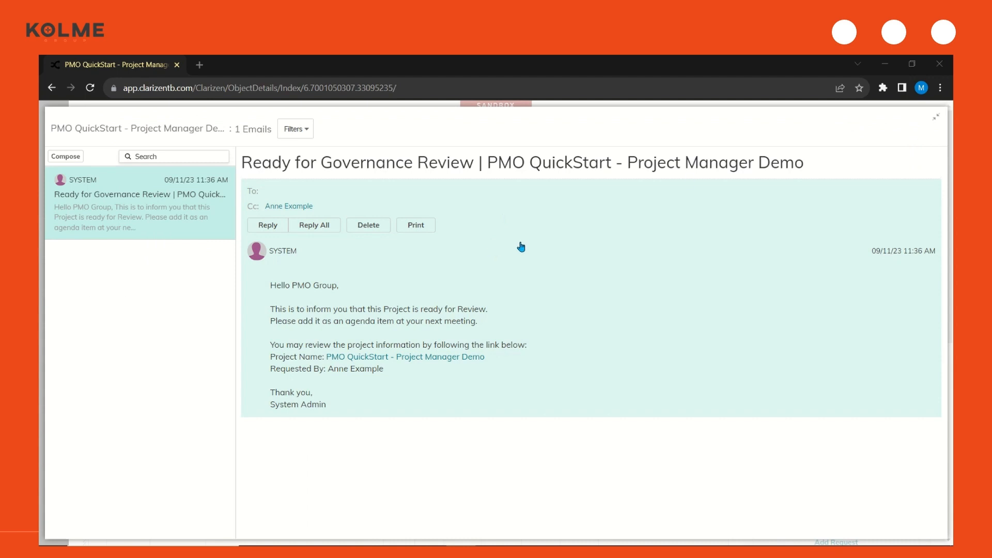
{"action": "left_click", "coordinate": [935, 118]}
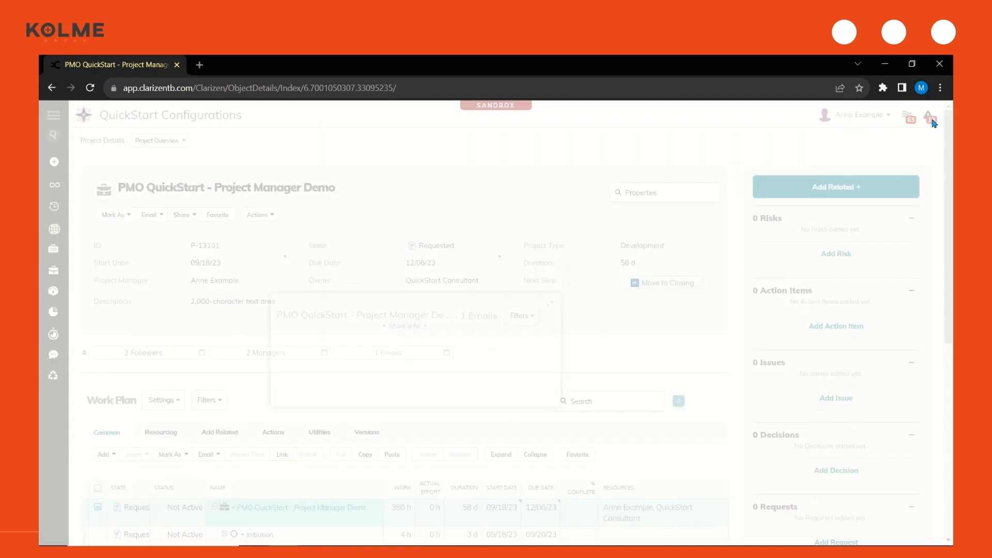
{"action": "left_click", "coordinate": [89, 89]}
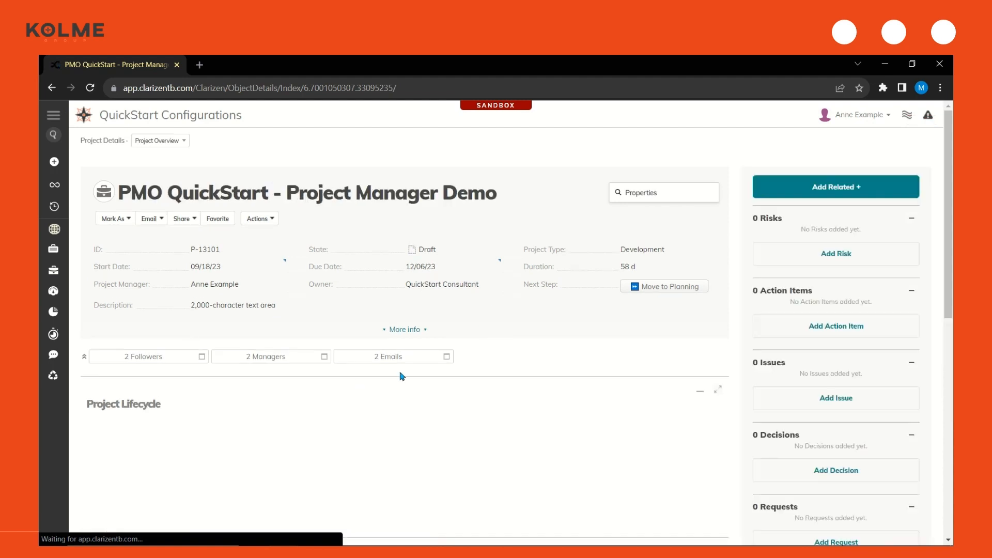
{"action": "left_click", "coordinate": [401, 358]}
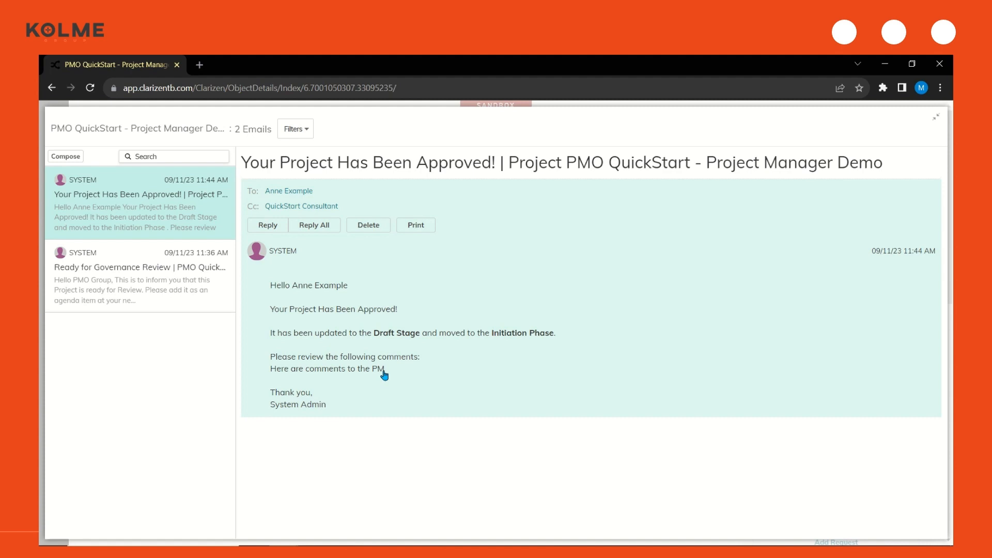
{"action": "left_click", "coordinate": [936, 116]}
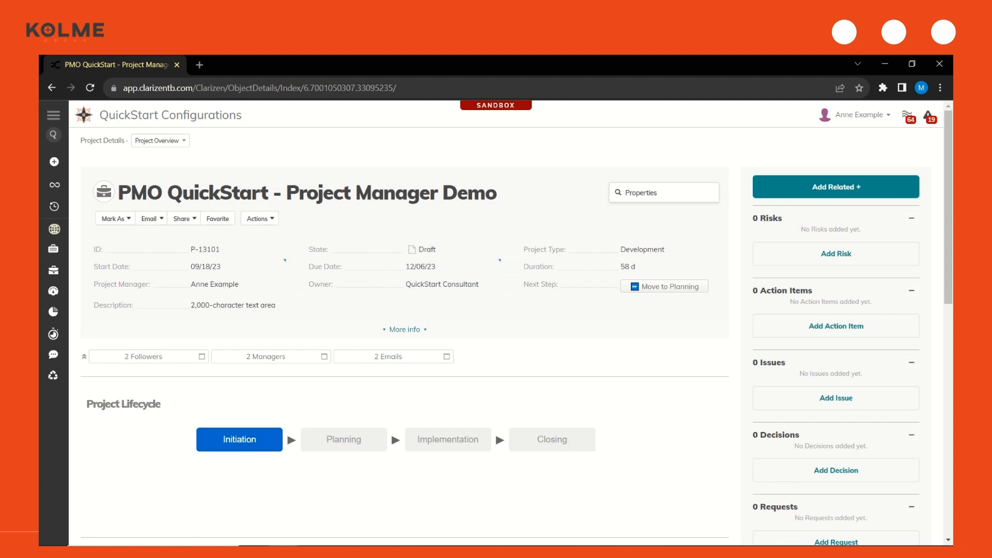
Activate the project with the overall summary "overall summary of my new project" and check the project assignment notification email
{"action": "left_click", "coordinate": [274, 219]}
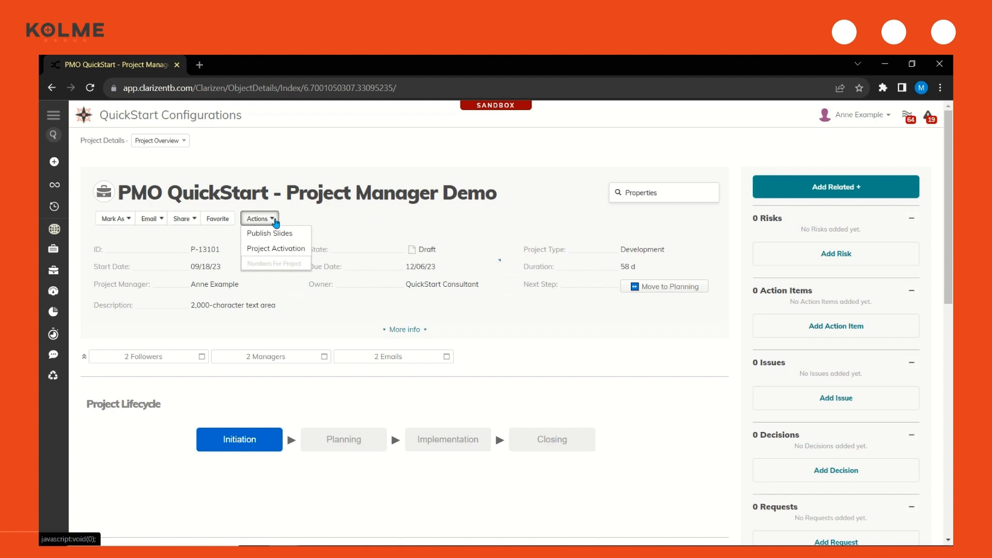
{"action": "left_click", "coordinate": [283, 252]}
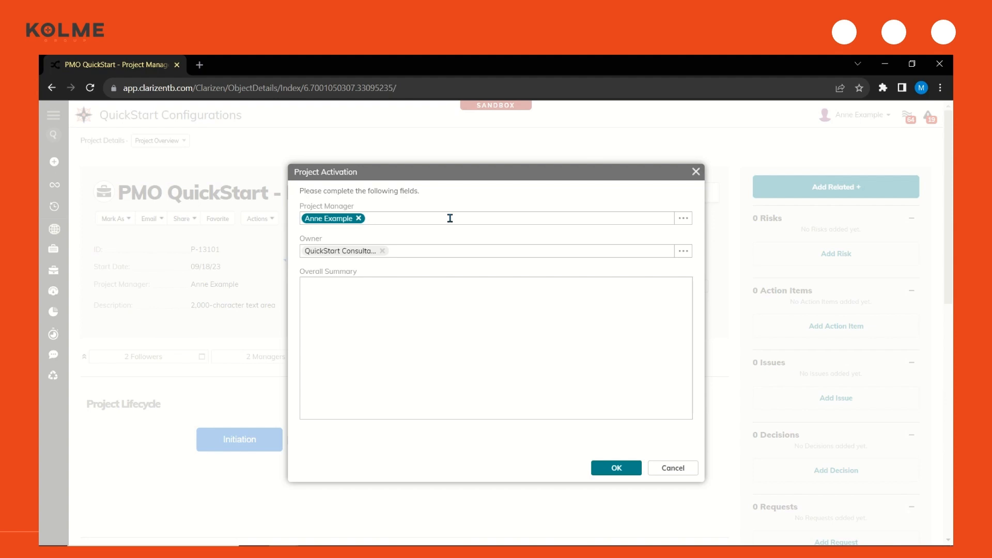
{"action": "left_click", "coordinate": [449, 306]}
{"action": "type", "text": "overall summary of my new project"}
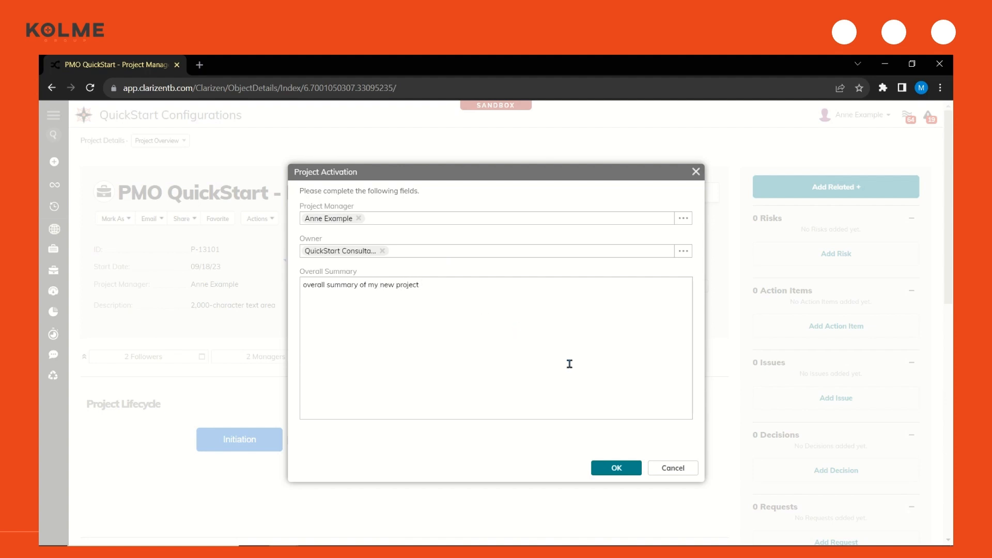
{"action": "left_click", "coordinate": [619, 469]}
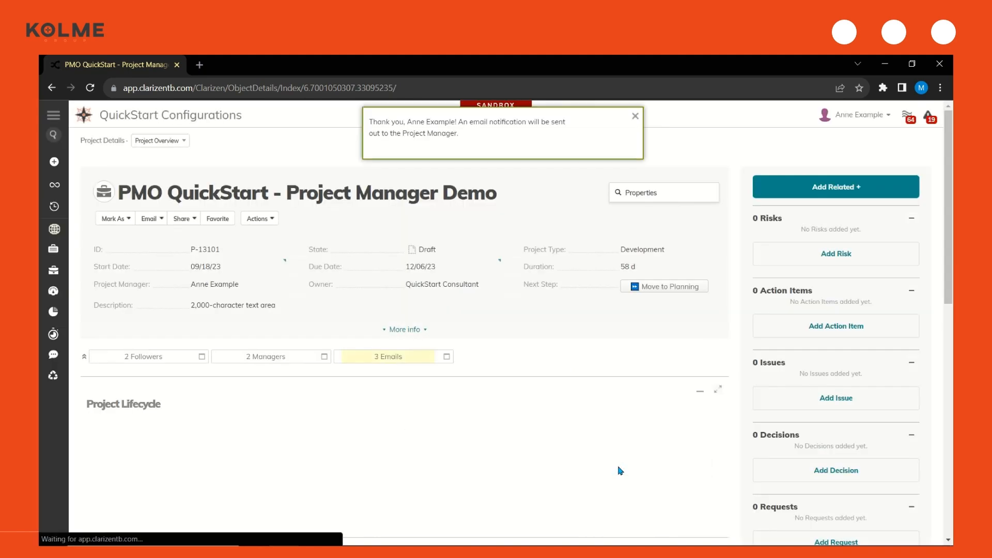
{"action": "left_click", "coordinate": [379, 357]}
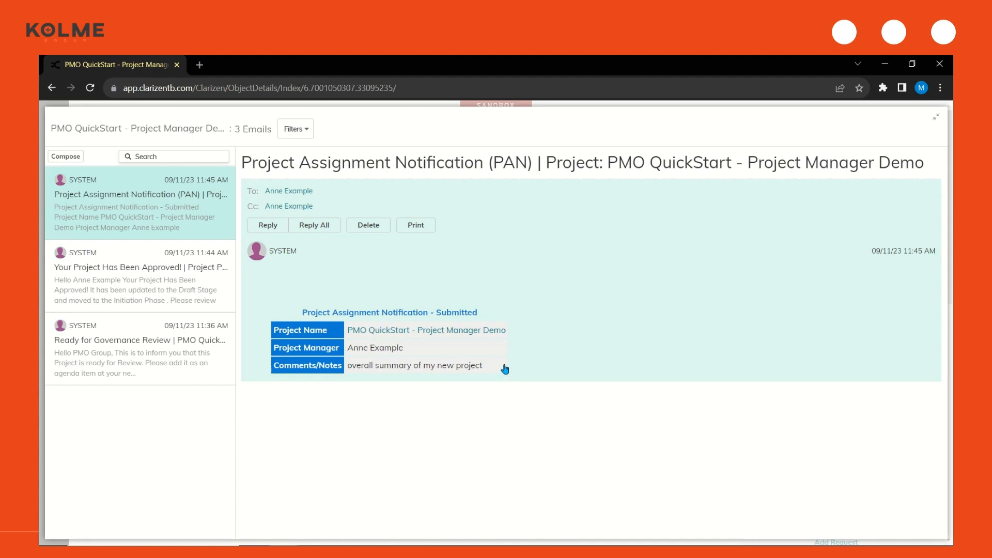
{"action": "left_click", "coordinate": [936, 117]}
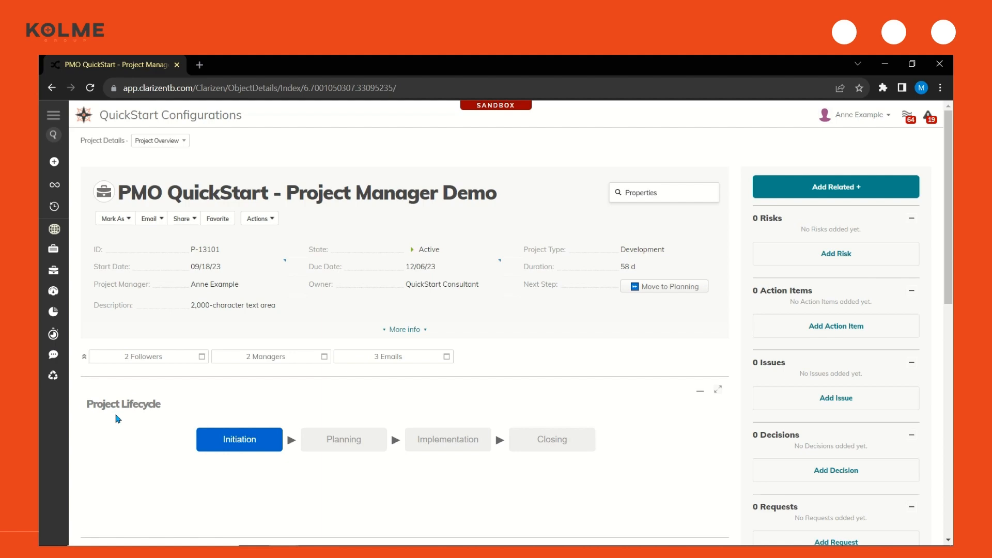
Add a task named "New Task" under the Initiation milestone in the work plan
{"action": "scroll", "coordinate": [118, 419], "scroll_direction": "down", "scroll_amount": 7}
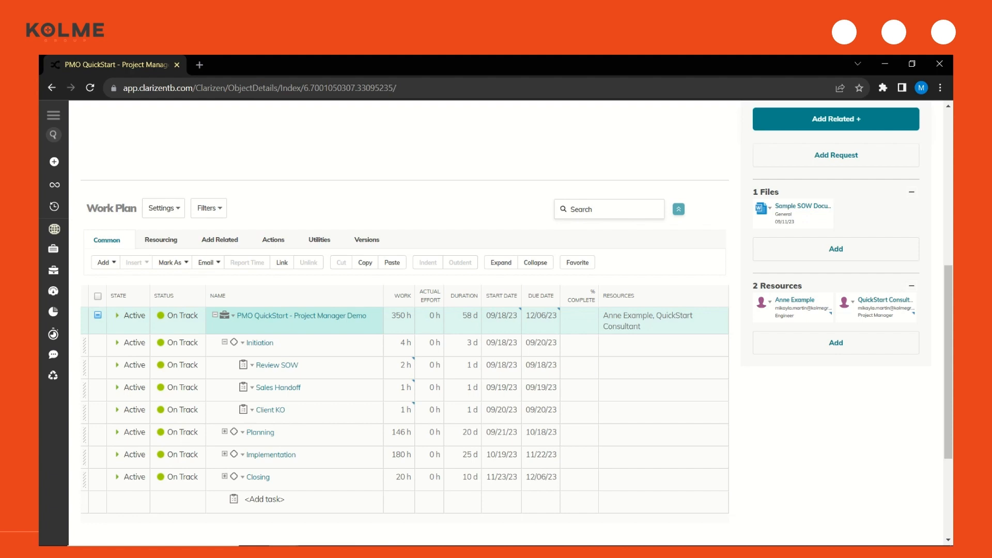
{"action": "left_click", "coordinate": [97, 344]}
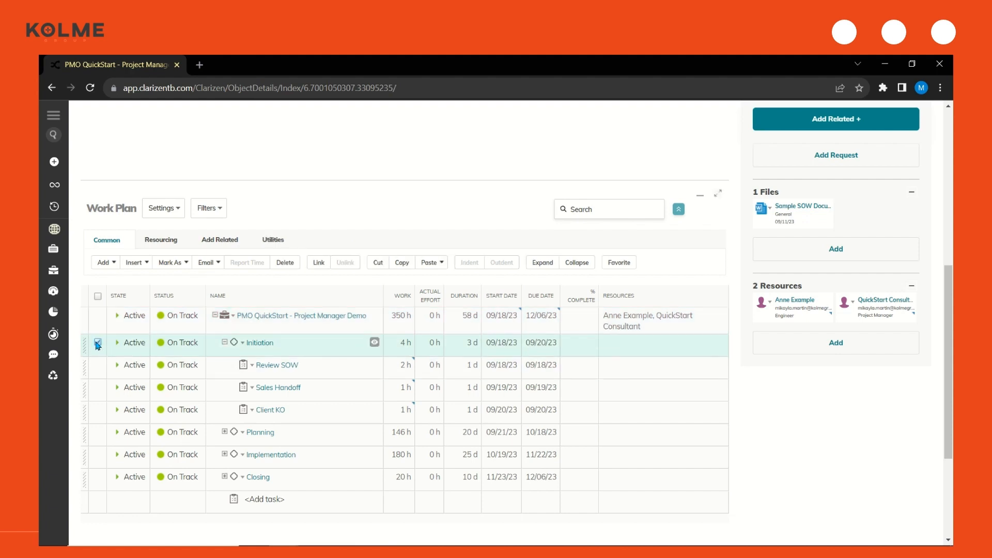
{"action": "left_click", "coordinate": [102, 264]}
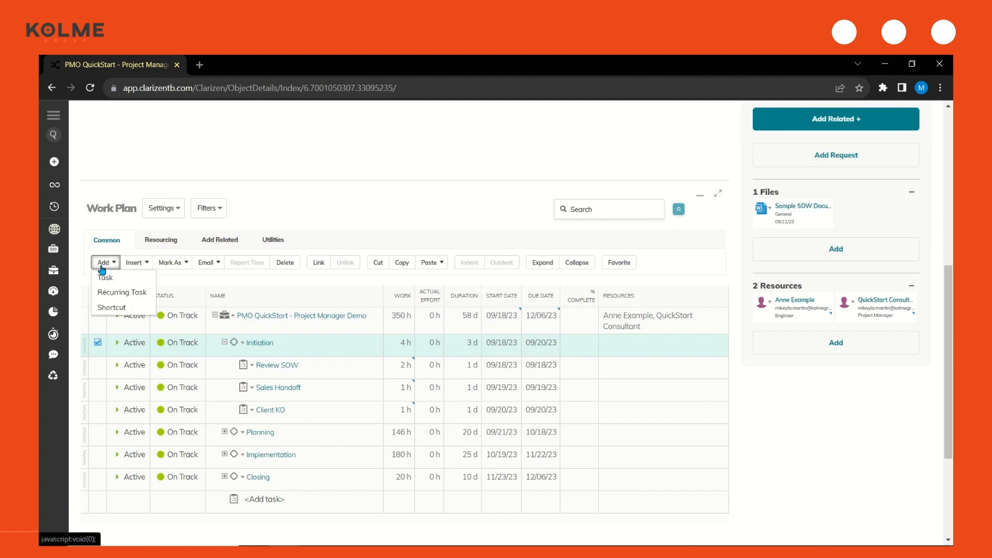
{"action": "left_click", "coordinate": [107, 278]}
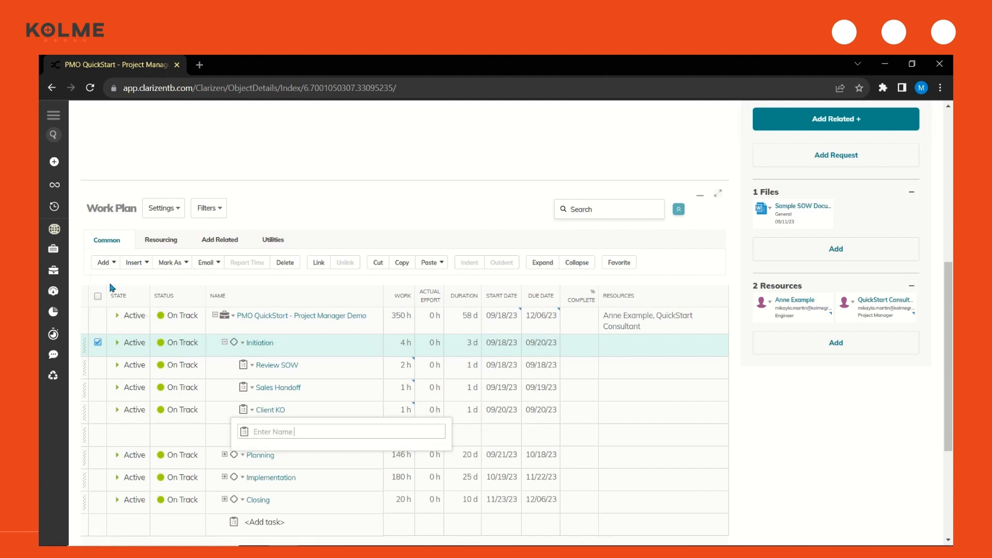
{"action": "type", "text": "New Task"}
{"action": "key", "text": "Return"}
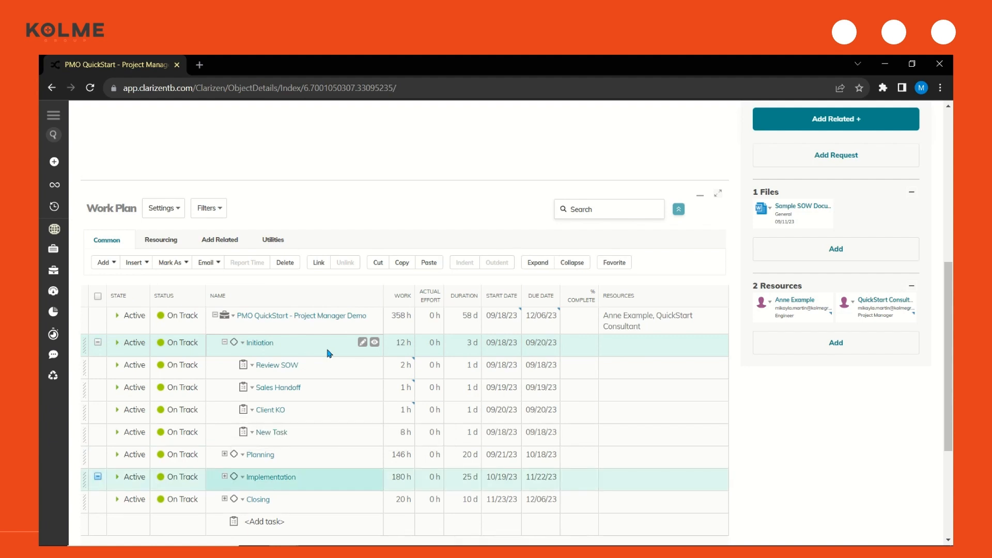
Delete the task "New Task" from the Initiation milestone
{"action": "left_click", "coordinate": [98, 433]}
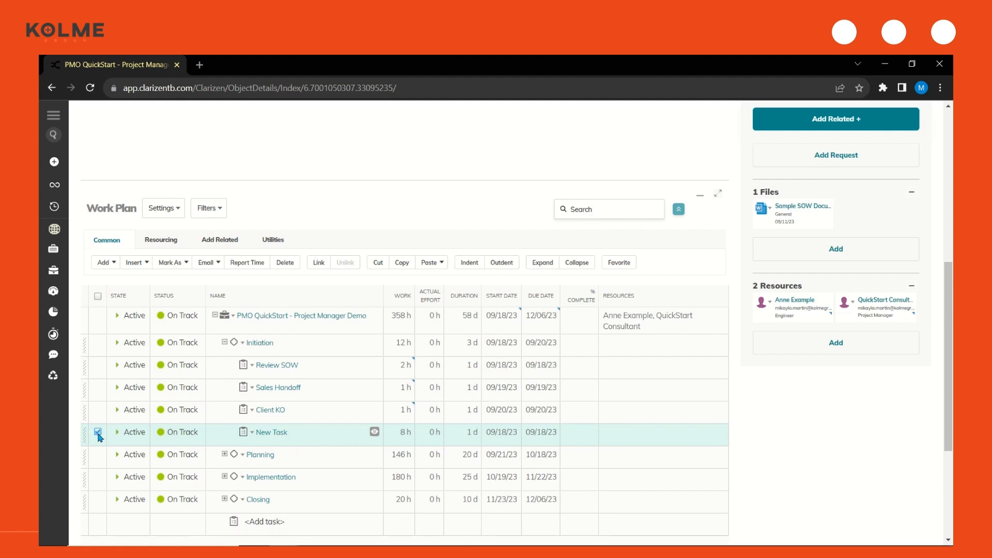
{"action": "left_click", "coordinate": [292, 262]}
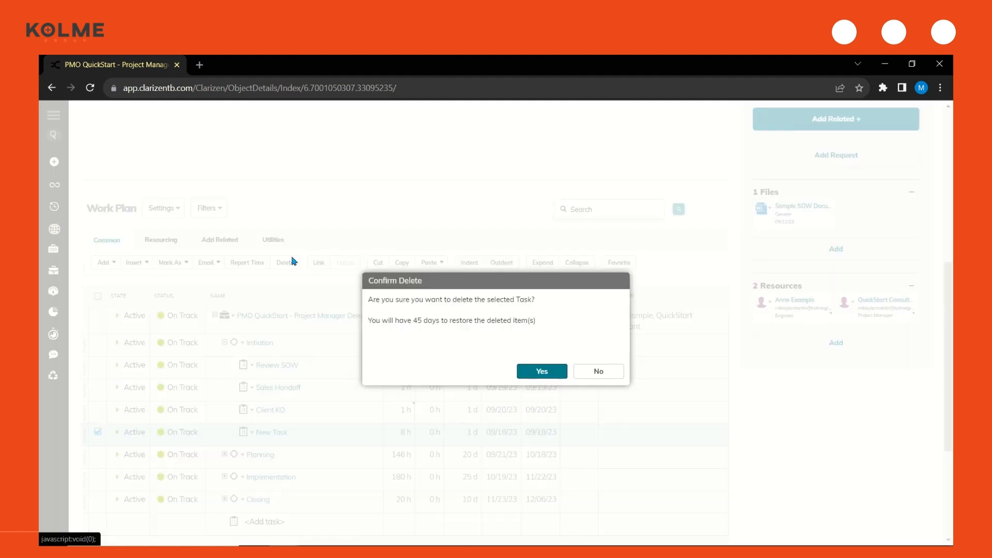
{"action": "left_click", "coordinate": [556, 371]}
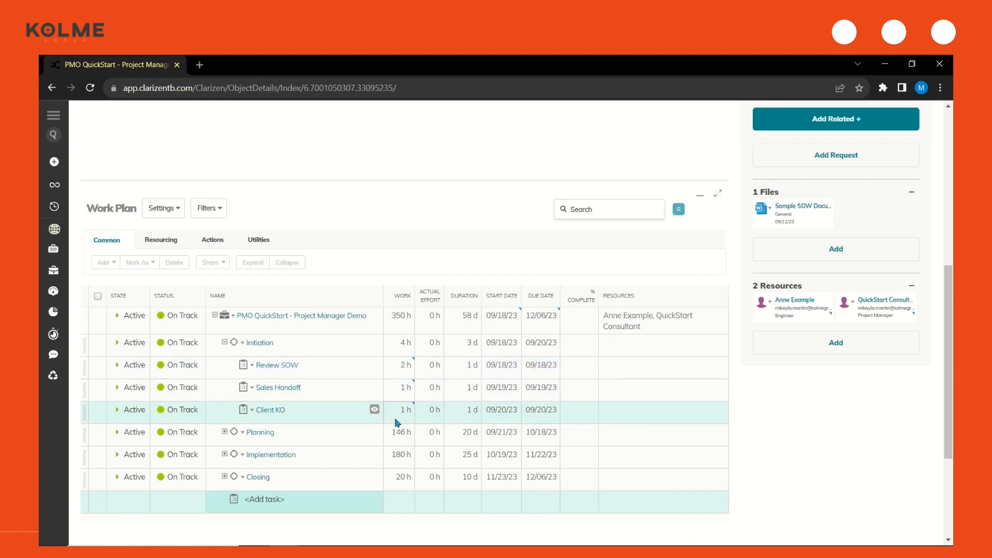
Set the Sales Handoff task's work to 2 hours and its due date to 09/20/23
{"action": "left_click", "coordinate": [399, 396]}
{"action": "left_click", "coordinate": [399, 396]}
{"action": "type", "text": "2"}
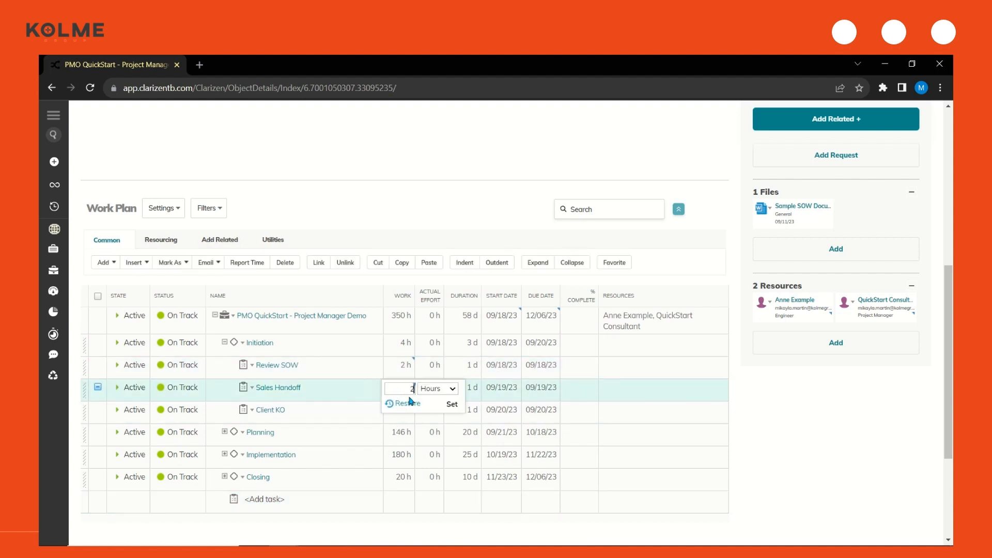
{"action": "key", "text": "Return"}
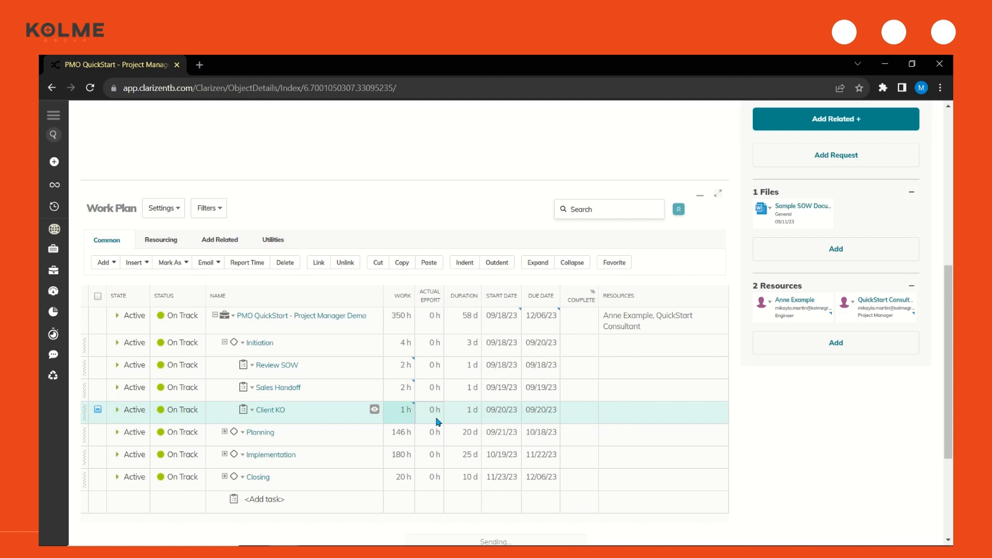
{"action": "left_click", "coordinate": [548, 397]}
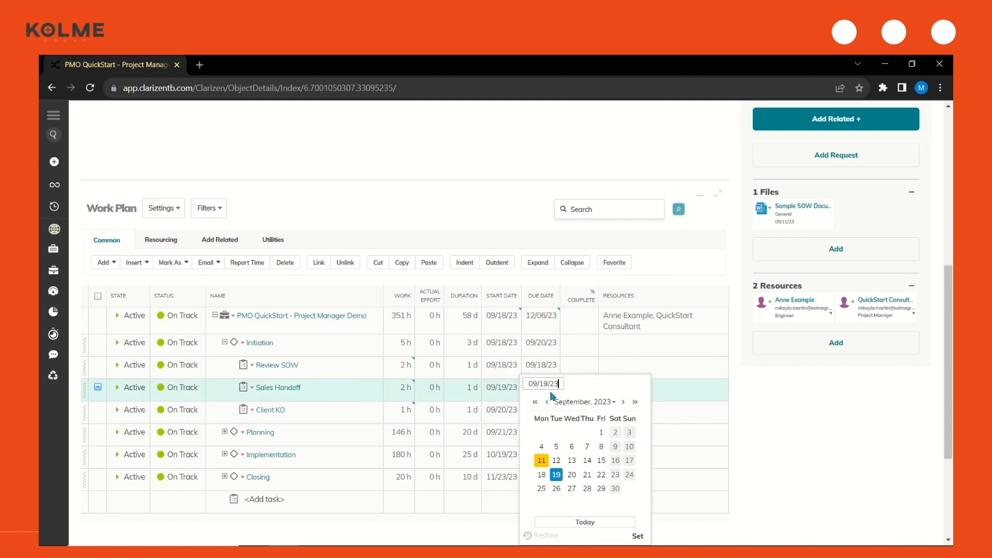
{"action": "left_click", "coordinate": [571, 475]}
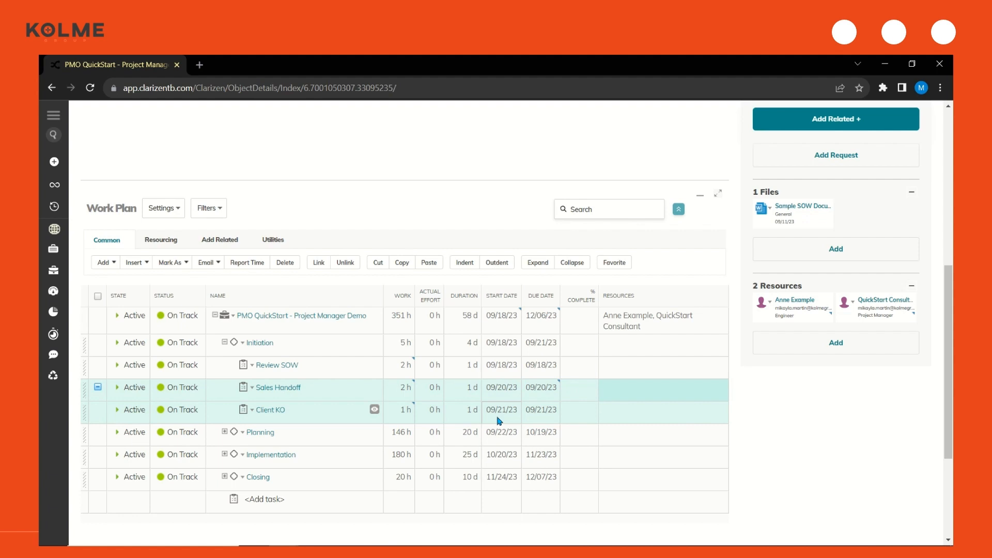
Assign the project manager as the resource for the Review SOW task
{"action": "left_click", "coordinate": [631, 363]}
{"action": "left_click", "coordinate": [631, 363]}
{"action": "type", "text": "anne"}
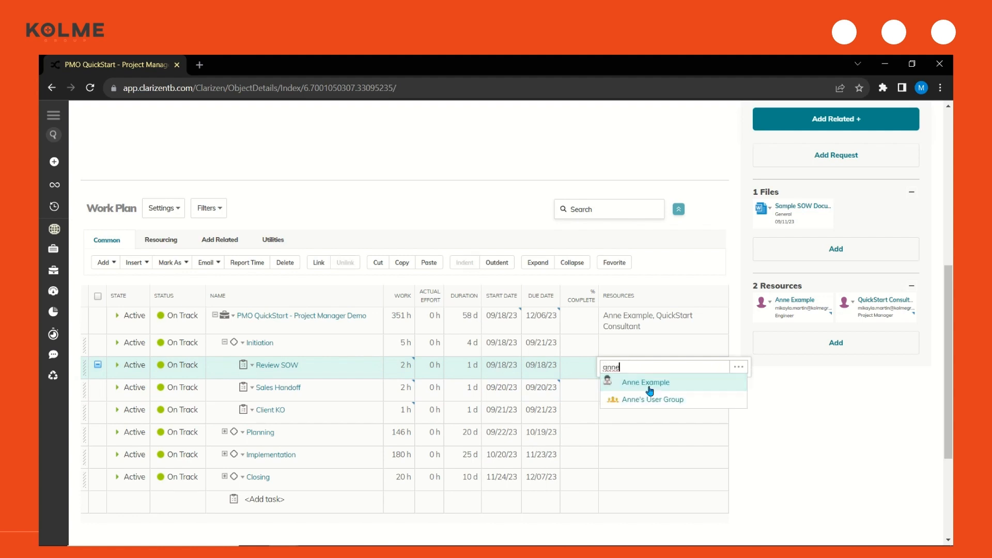
{"action": "left_click", "coordinate": [649, 382]}
Assign the project manager and a second team member as resources for both the Sales Handoff and Client KO tasks
{"action": "left_click", "coordinate": [646, 385]}
{"action": "left_click", "coordinate": [645, 385]}
{"action": "type", "text": "anne"}
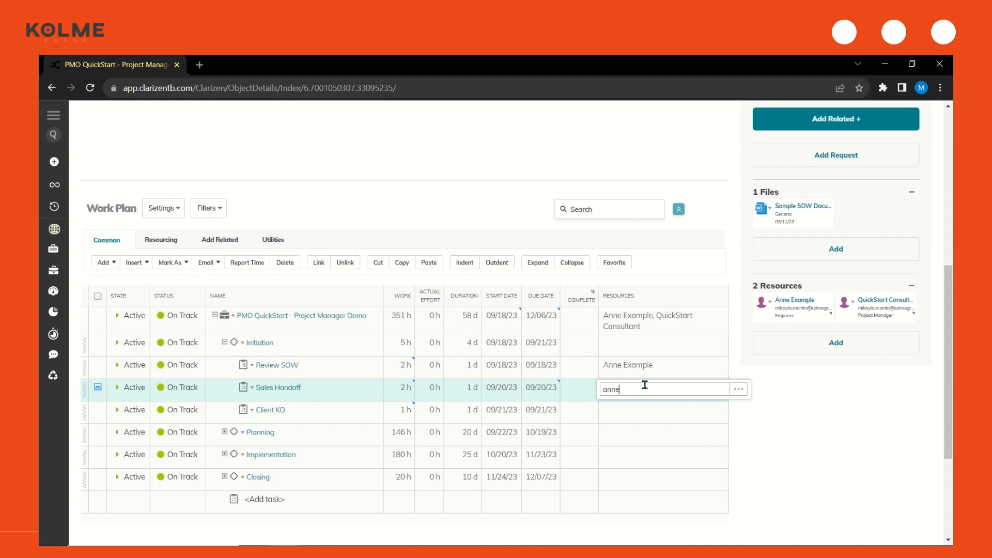
{"action": "left_click", "coordinate": [661, 406]}
{"action": "type", "text": "cortney"}
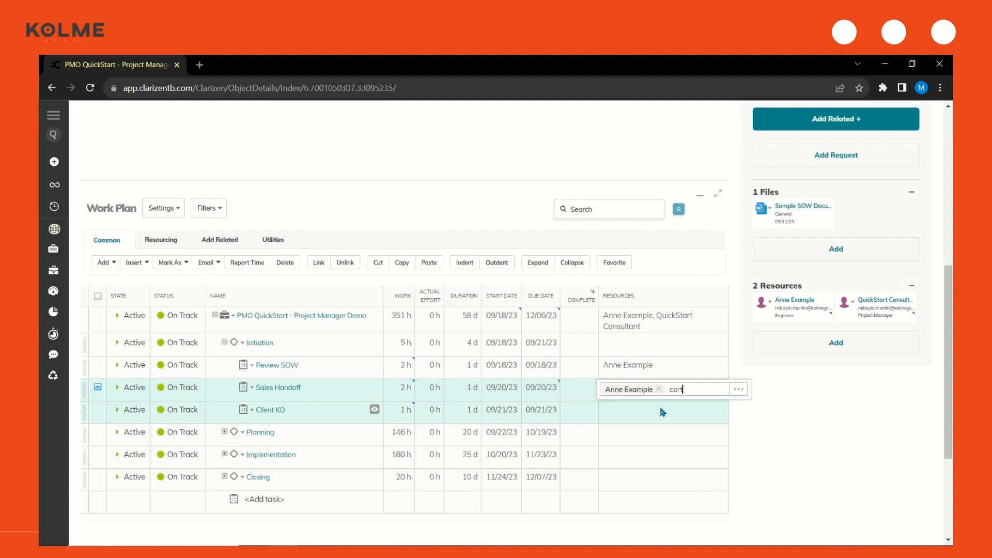
{"action": "left_click", "coordinate": [655, 409]}
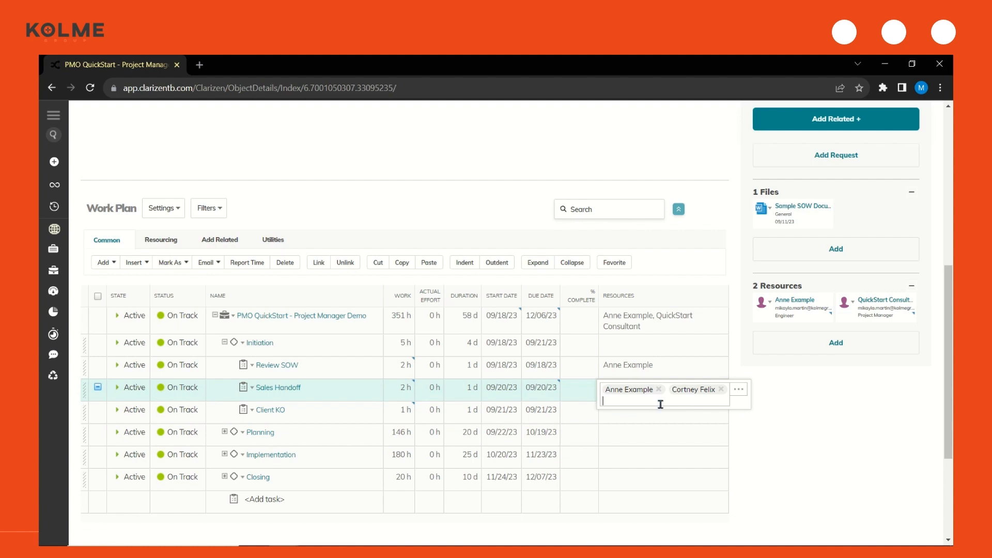
{"action": "left_click", "coordinate": [687, 371]}
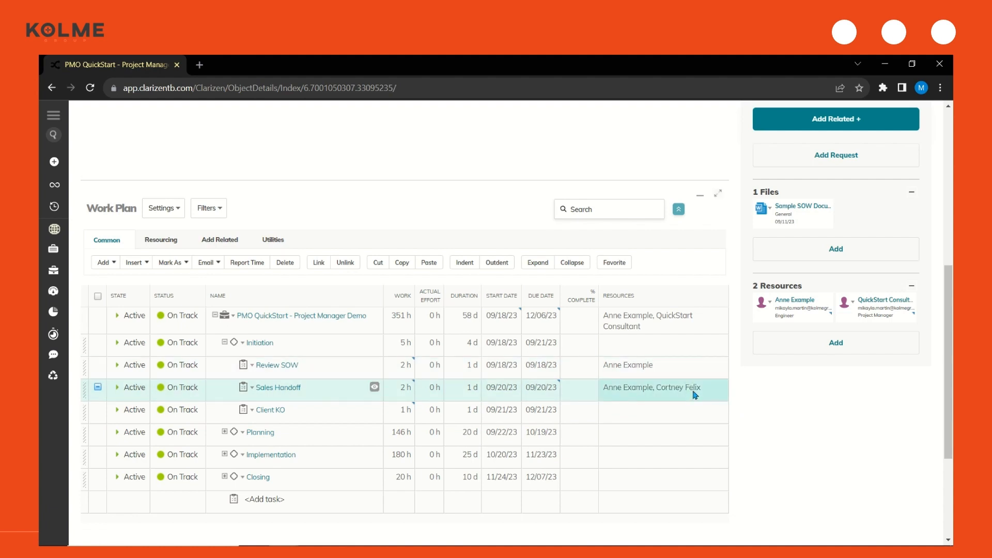
{"action": "left_click", "coordinate": [683, 411]}
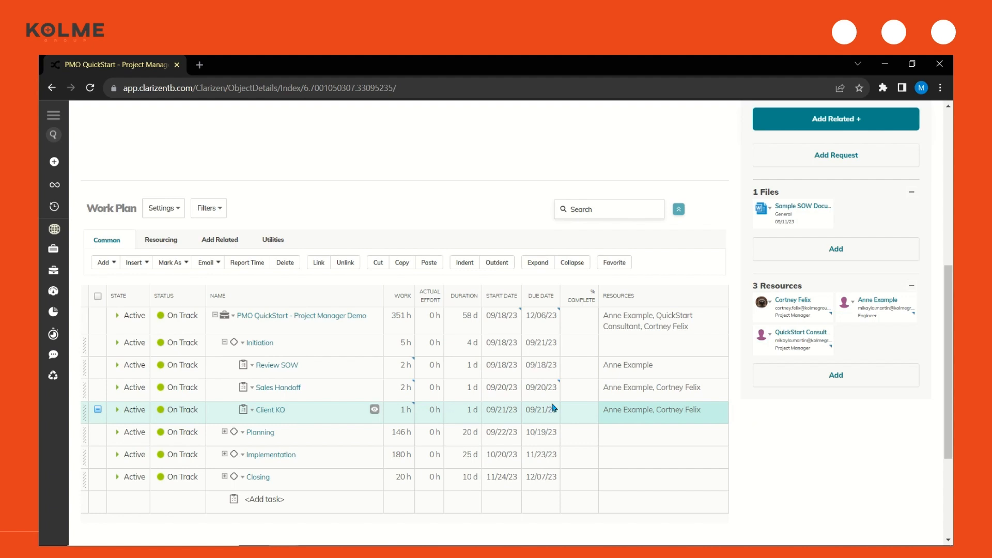
Save the whole PMO QuickStart - Project Manager Demo project in the work plan as a baseline
{"action": "left_click", "coordinate": [98, 315]}
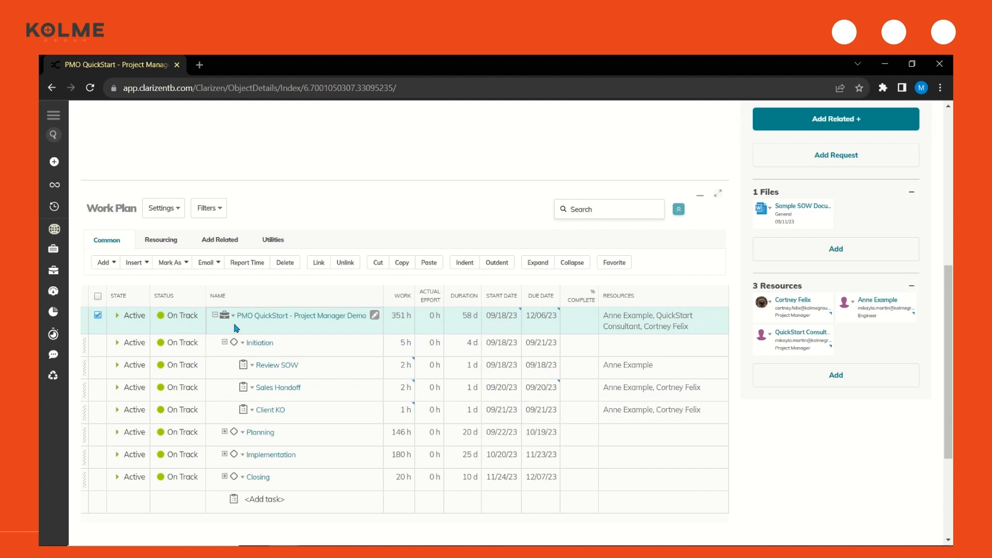
{"action": "left_click", "coordinate": [317, 243]}
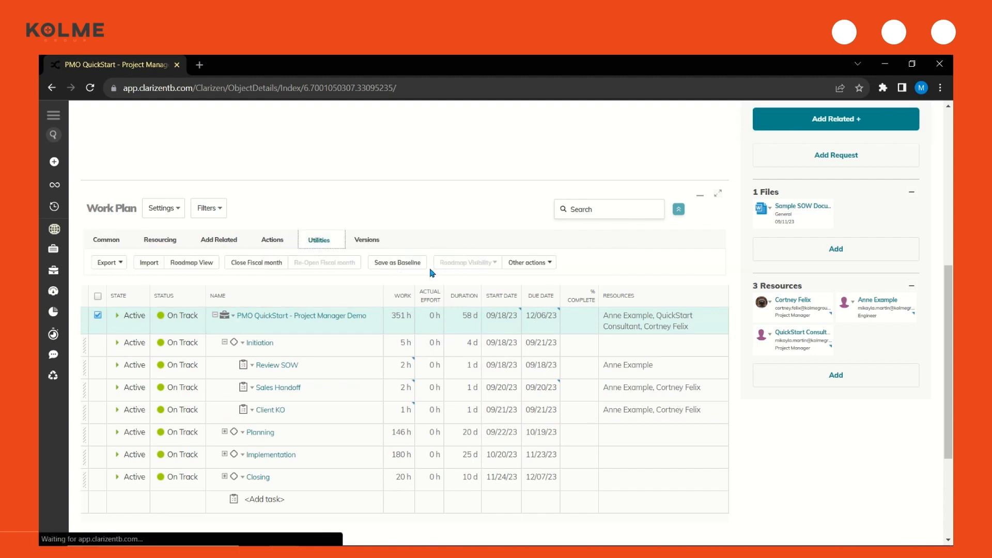
{"action": "left_click", "coordinate": [417, 266]}
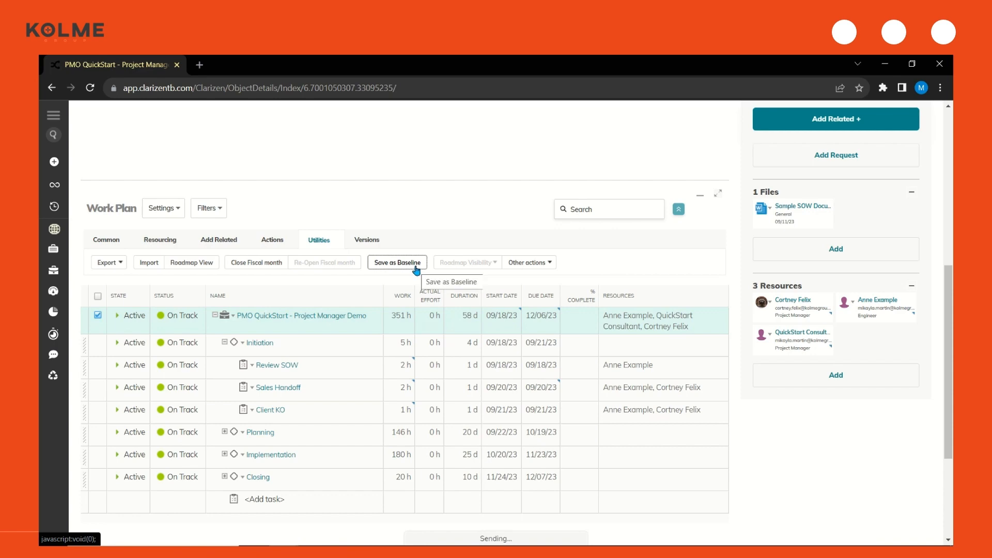
Switch the project page to the Baseline Scheduling View and examine the work plan's baseline dates, durations, work and variances
{"action": "scroll", "coordinate": [468, 208], "scroll_direction": "up", "scroll_amount": 5}
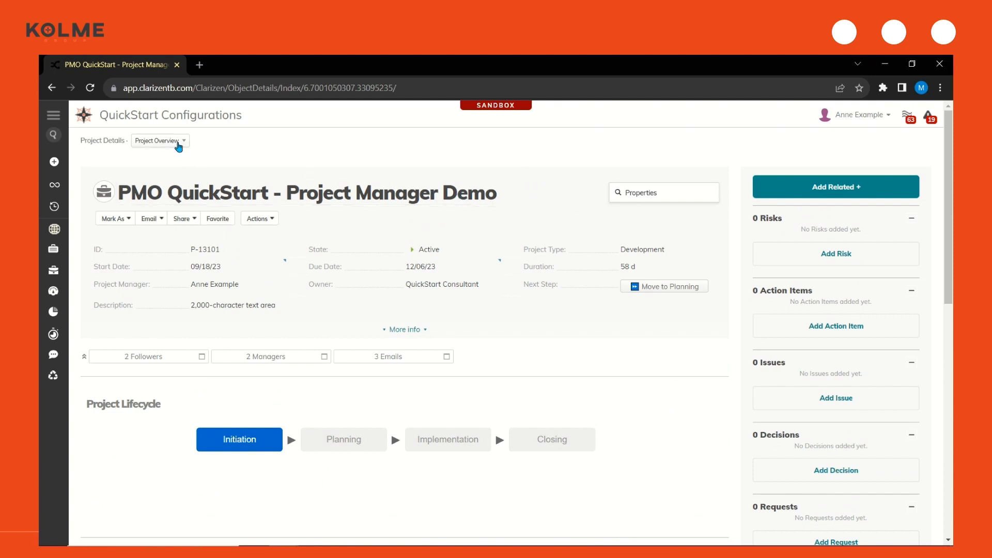
{"action": "left_click", "coordinate": [178, 142]}
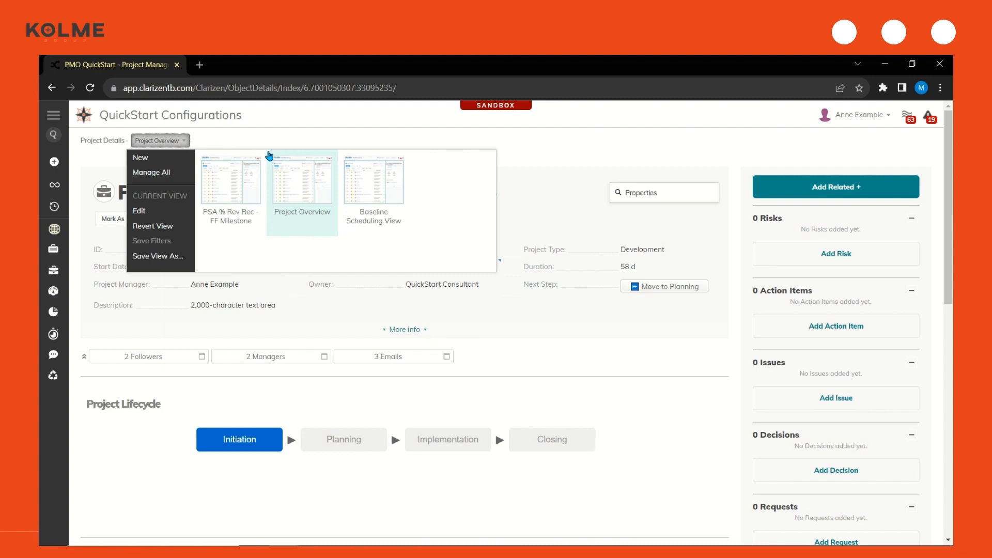
{"action": "left_click", "coordinate": [365, 194]}
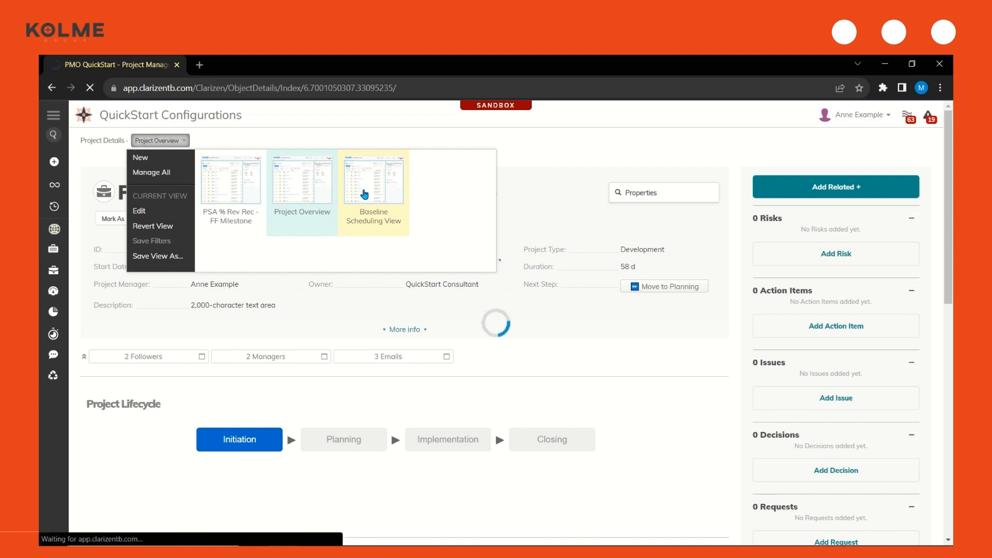
{"action": "scroll", "coordinate": [406, 259], "scroll_direction": "down", "scroll_amount": 5}
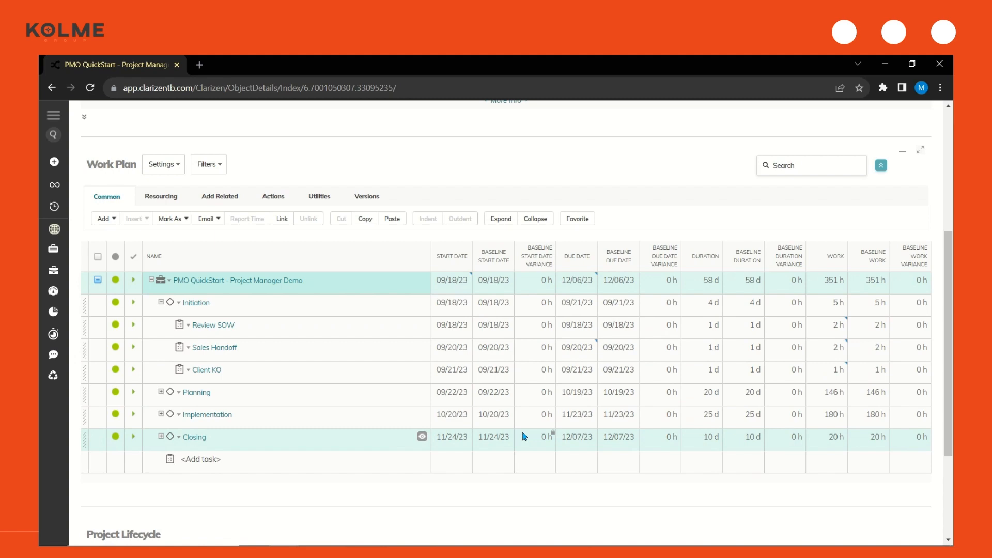
Switch the project page back to the Project Overview view
{"action": "scroll", "coordinate": [498, 448], "scroll_direction": "up", "scroll_amount": 5}
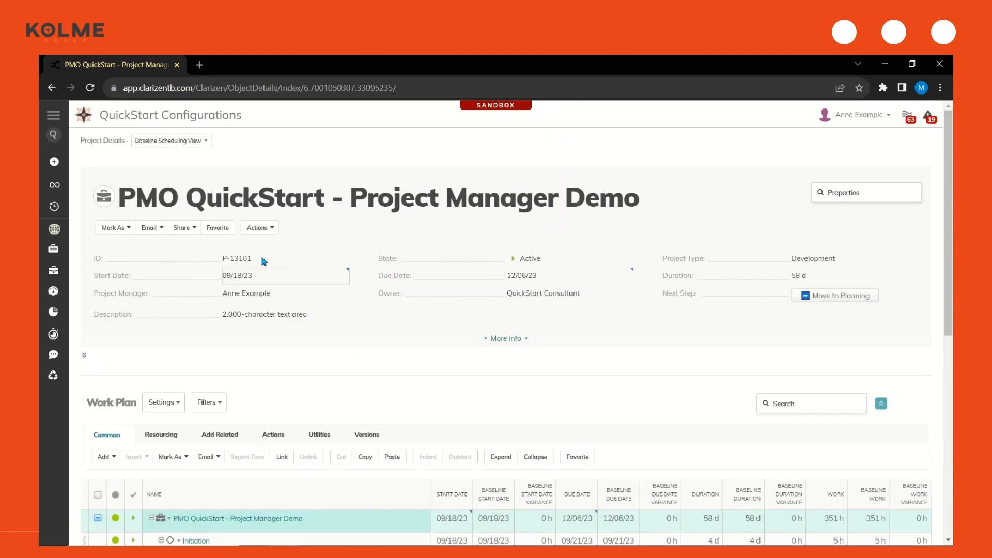
{"action": "left_click", "coordinate": [185, 142]}
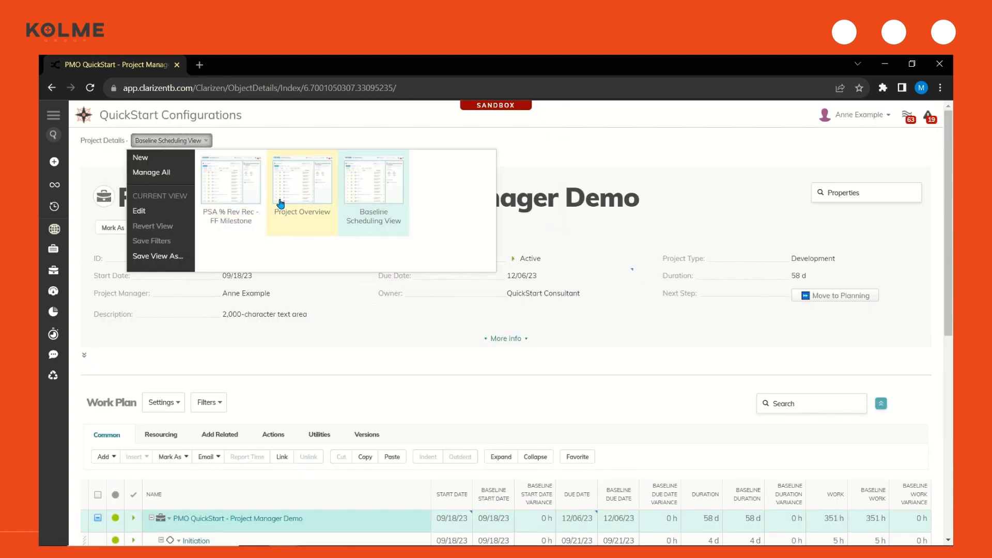
{"action": "left_click", "coordinate": [280, 204]}
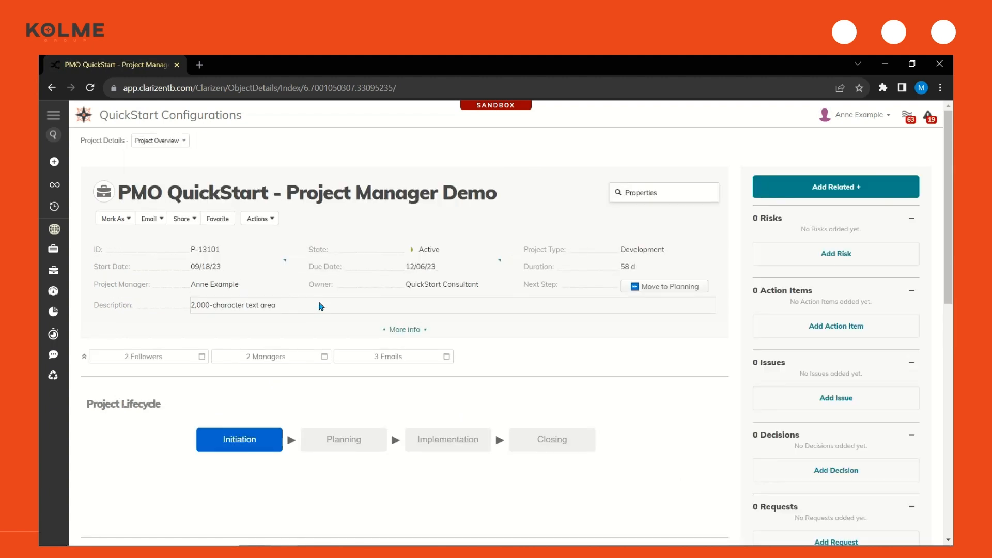
Report 2 hours of time on the Review SOW task with the comment "reviewing the SOW" and save the timesheet
{"action": "scroll", "coordinate": [320, 306], "scroll_direction": "down", "scroll_amount": 10}
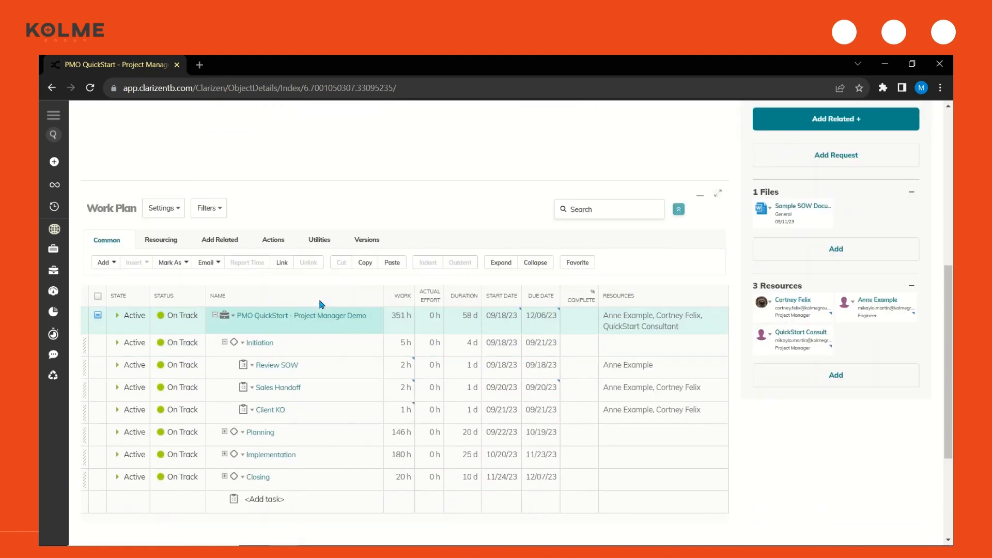
{"action": "left_click", "coordinate": [98, 305]}
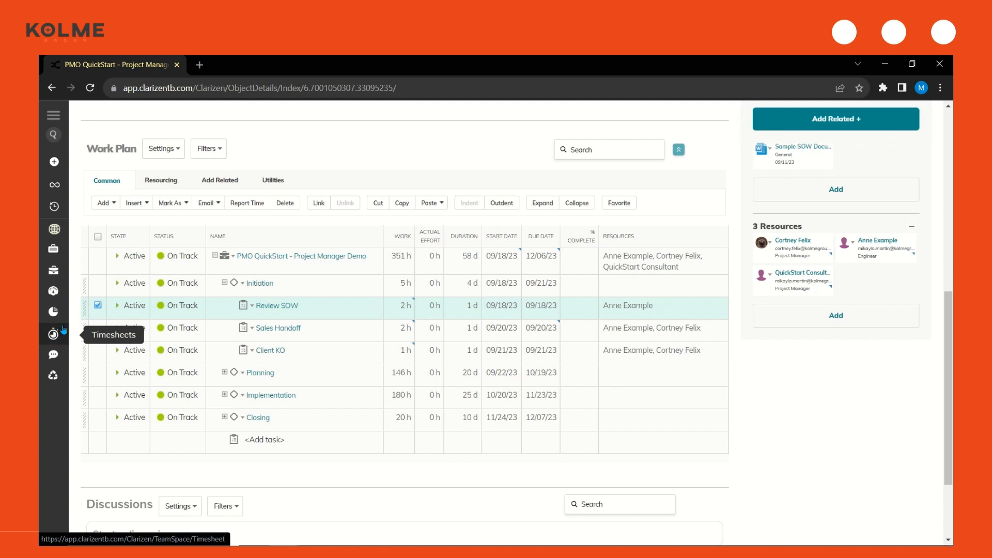
{"action": "left_click", "coordinate": [248, 204]}
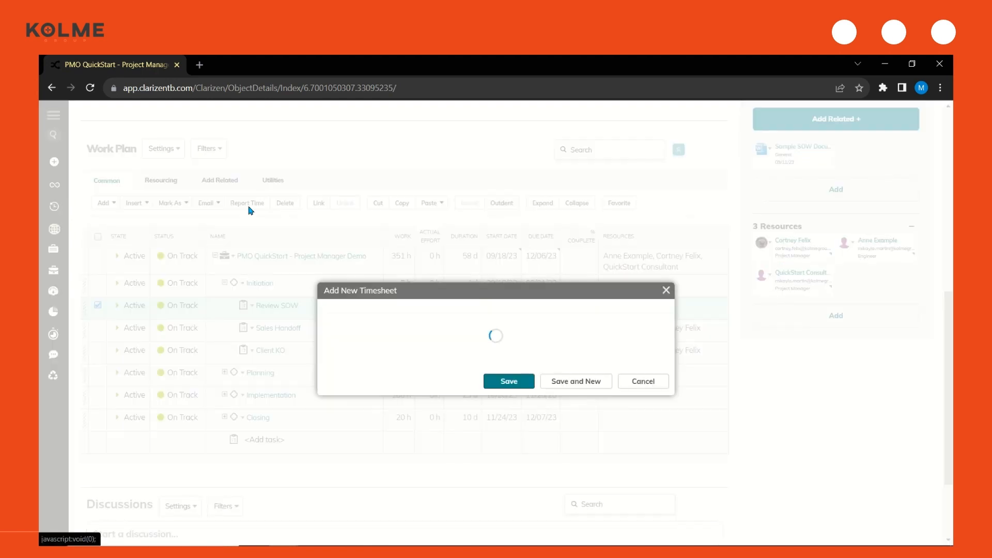
{"action": "left_click", "coordinate": [503, 216]}
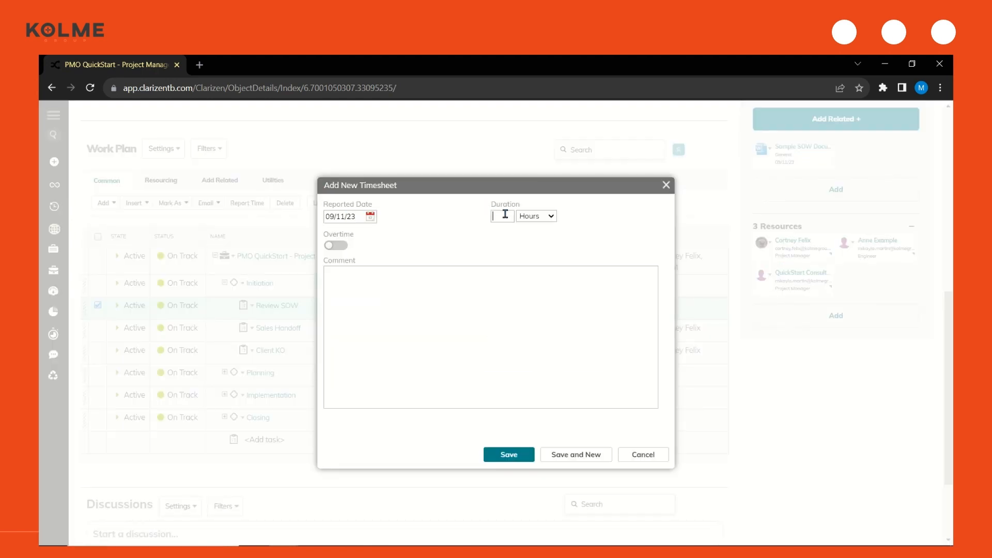
{"action": "left_click", "coordinate": [508, 307]}
{"action": "type", "text": "reviewing the SOW"}
{"action": "left_click", "coordinate": [523, 454]}
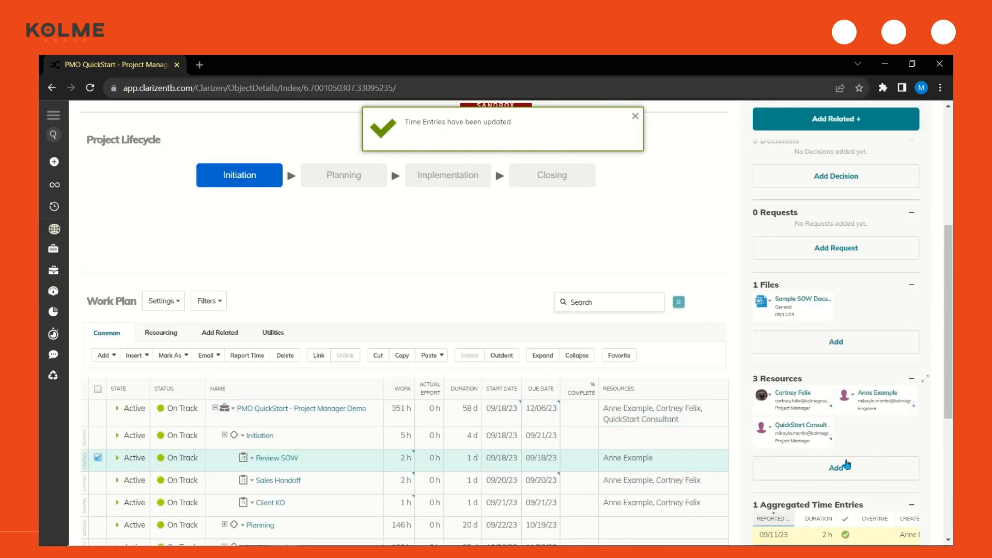
Mark the Review SOW task in the work plan as Complete
{"action": "scroll", "coordinate": [847, 464], "scroll_direction": "down", "scroll_amount": 2}
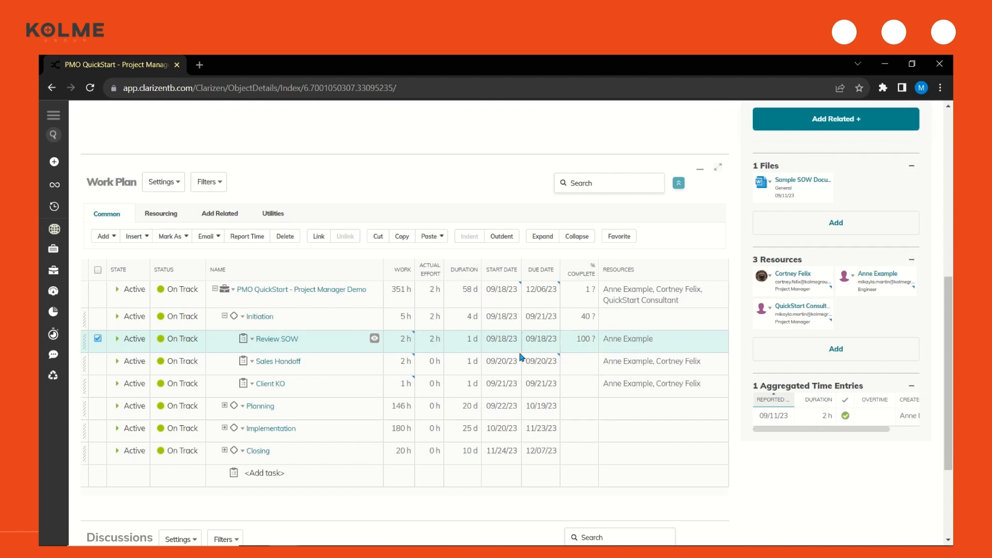
{"action": "left_click", "coordinate": [172, 237]}
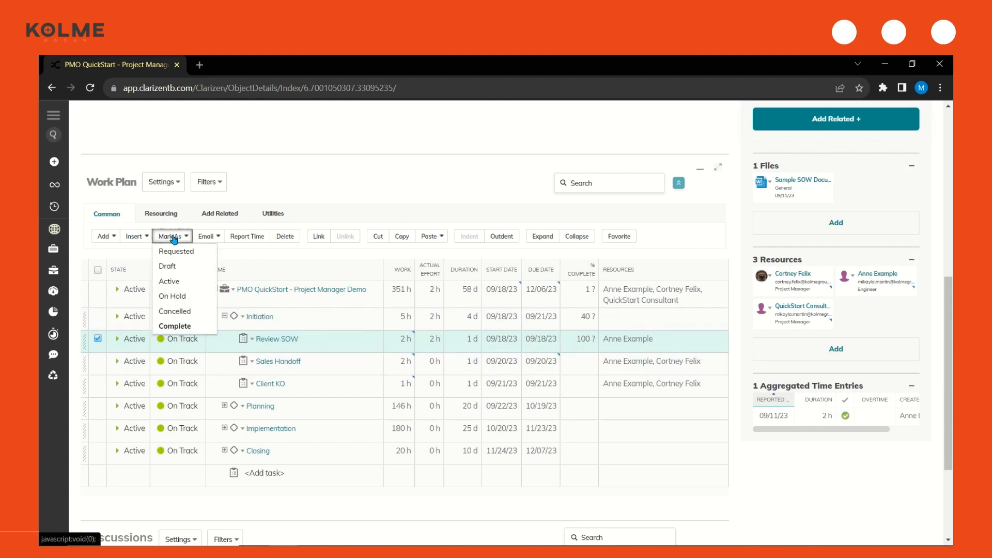
{"action": "left_click", "coordinate": [175, 326]}
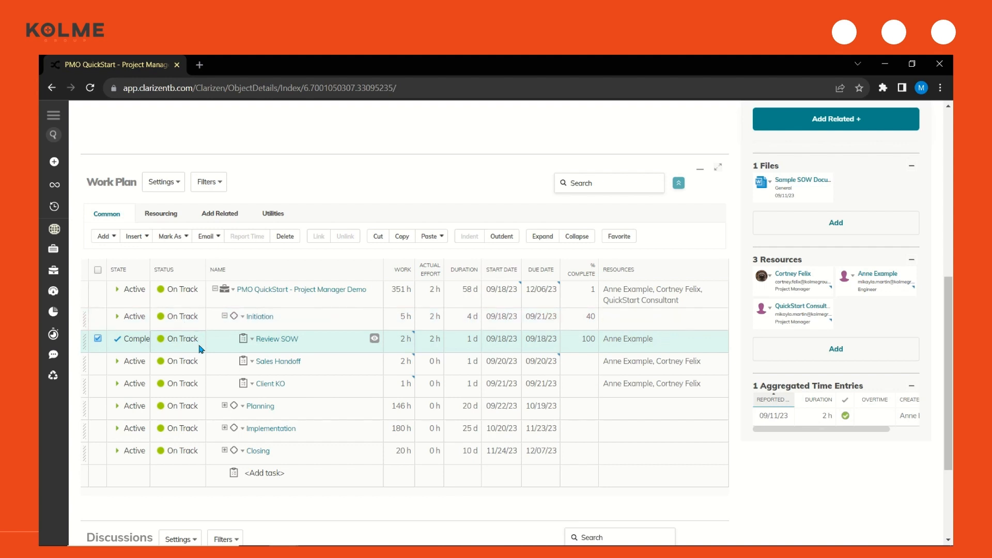
Mark the Initiation milestone as Complete and widen the work plan's State column
{"action": "left_click", "coordinate": [97, 339]}
{"action": "left_click", "coordinate": [98, 316]}
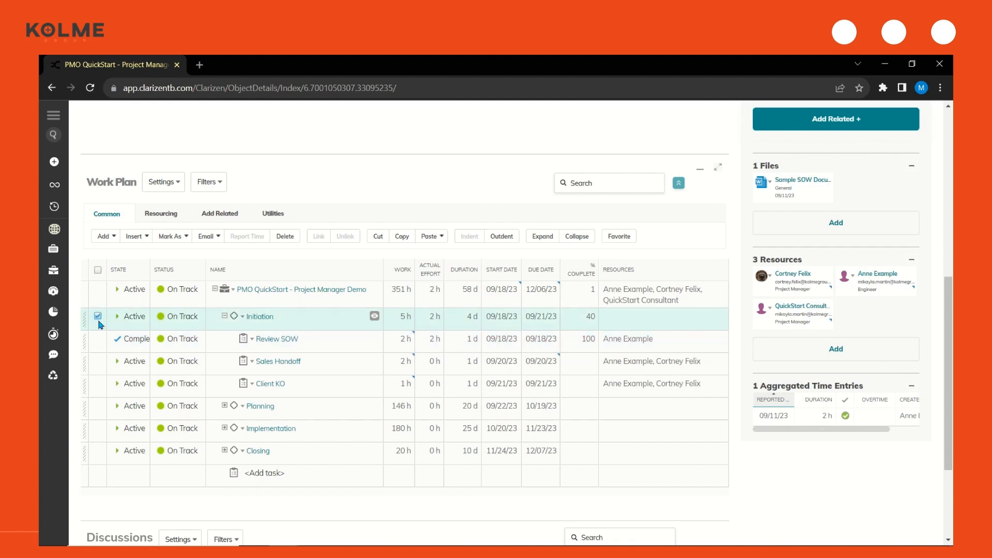
{"action": "left_click", "coordinate": [170, 236]}
{"action": "left_click", "coordinate": [173, 326]}
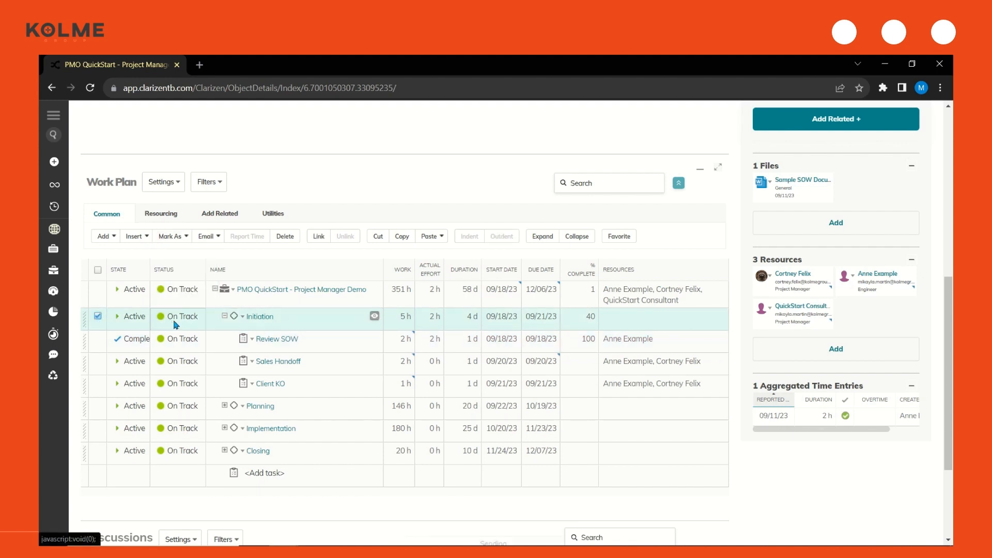
{"action": "left_click_drag", "start_coordinate": [151, 261], "coordinate": [163, 261]}
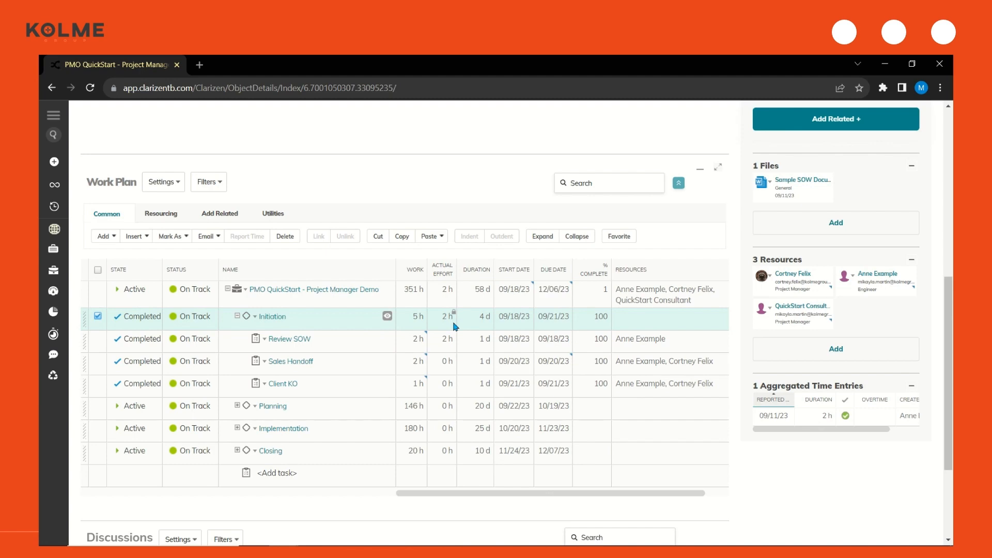
Move the project to the Planning phase with no scope creep and no change request
{"action": "scroll", "coordinate": [490, 394], "scroll_direction": "up", "scroll_amount": 8}
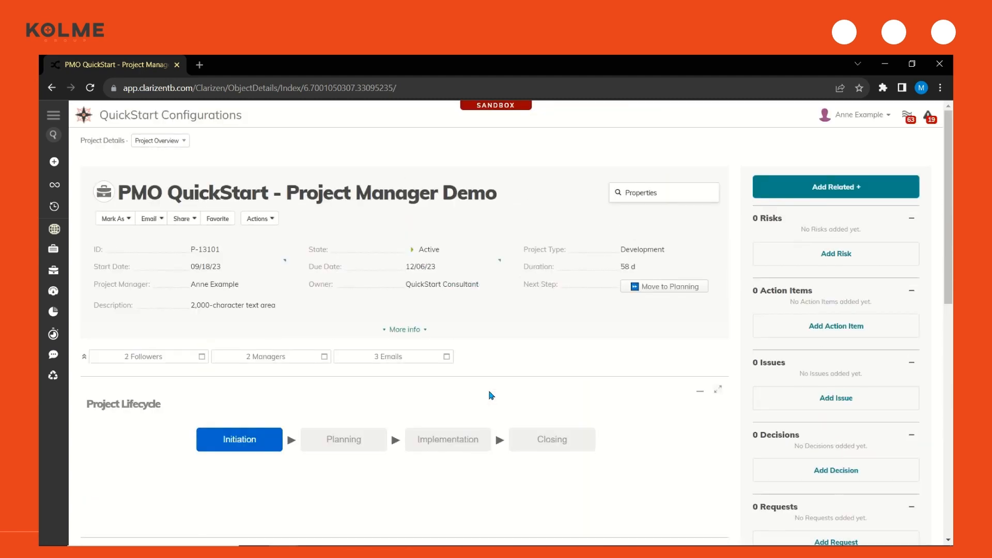
{"action": "left_click", "coordinate": [656, 293]}
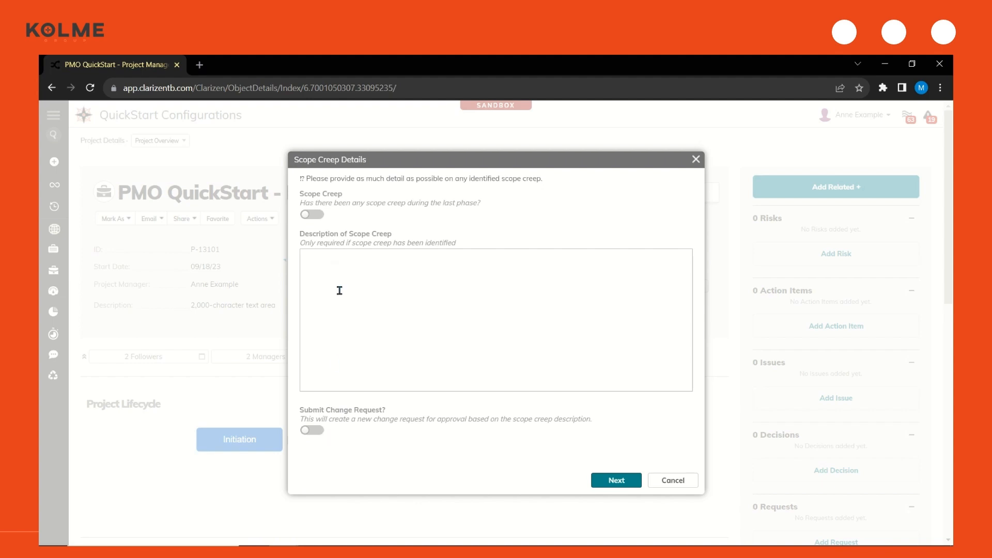
{"action": "left_click", "coordinate": [614, 482]}
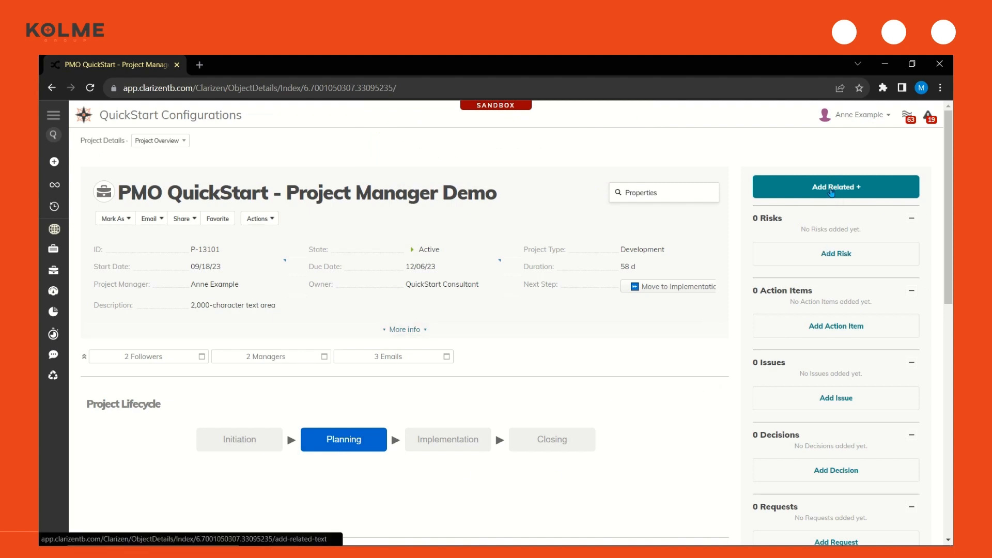
Add a new risk titled "Here is a Risk" with description "quick description", impact 5, probability 50% and the Accepted strategy
{"action": "left_click", "coordinate": [832, 191]}
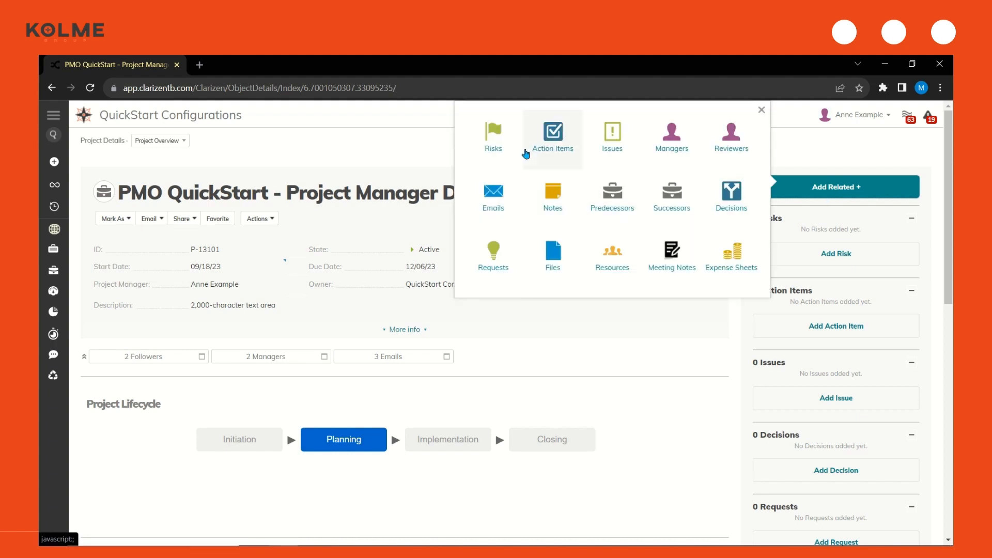
{"action": "left_click", "coordinate": [490, 136]}
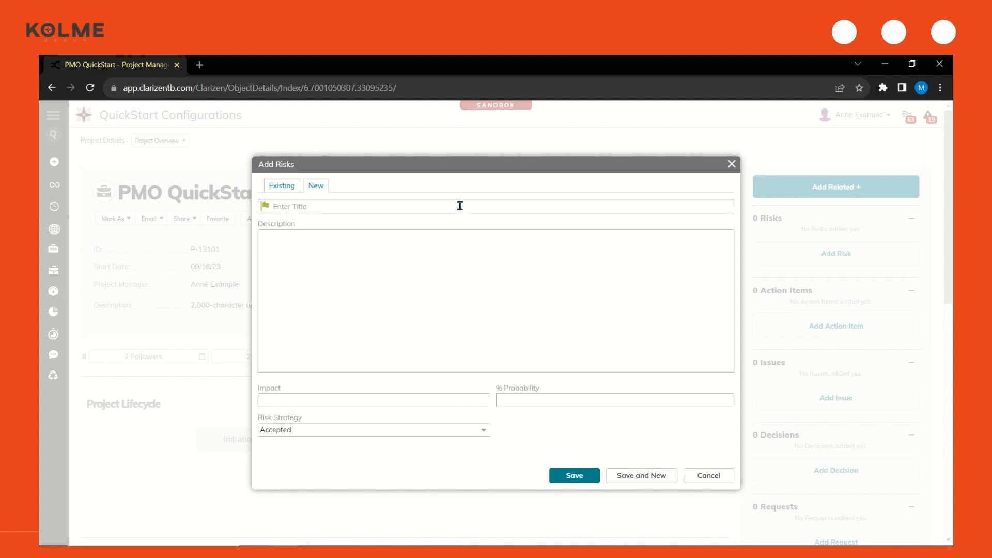
{"action": "type", "text": "Here is a Risk"}
{"action": "left_click", "coordinate": [451, 260]}
{"action": "type", "text": "quick description"}
{"action": "left_click", "coordinate": [450, 400]}
{"action": "type", "text": "5"}
{"action": "left_click", "coordinate": [573, 399]}
{"action": "type", "text": "50"}
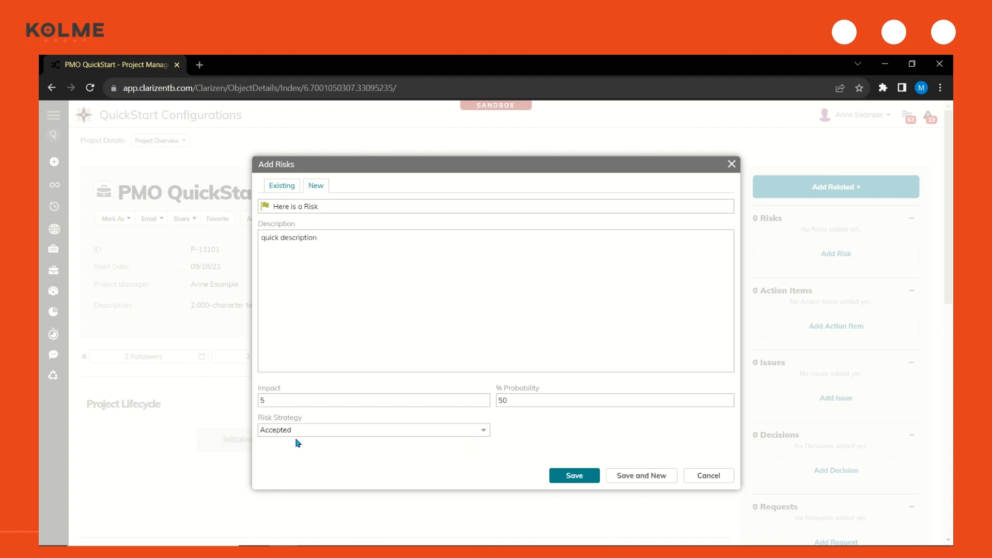
{"action": "left_click", "coordinate": [568, 476]}
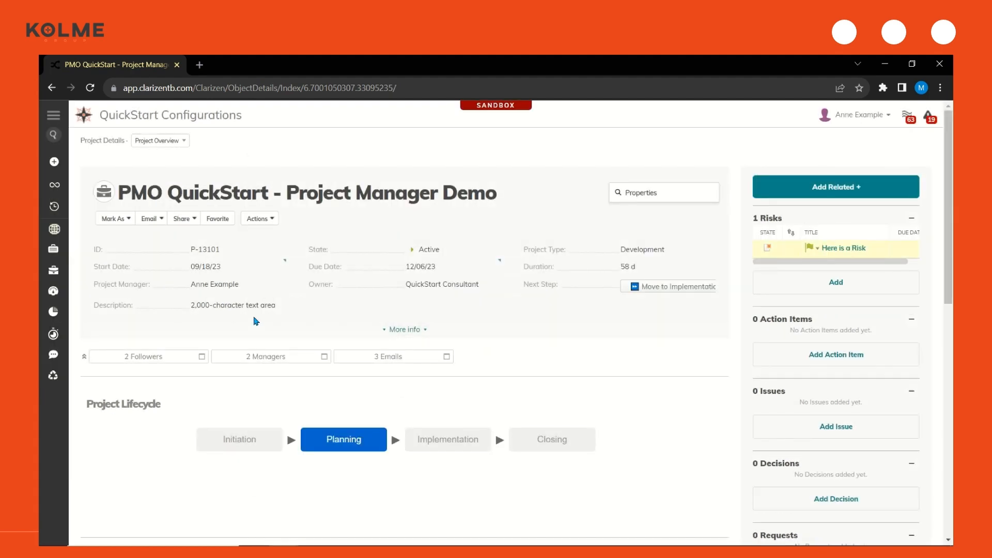
Set the state of the "Here is a Risk" risk to In Work
{"action": "left_click", "coordinate": [772, 249]}
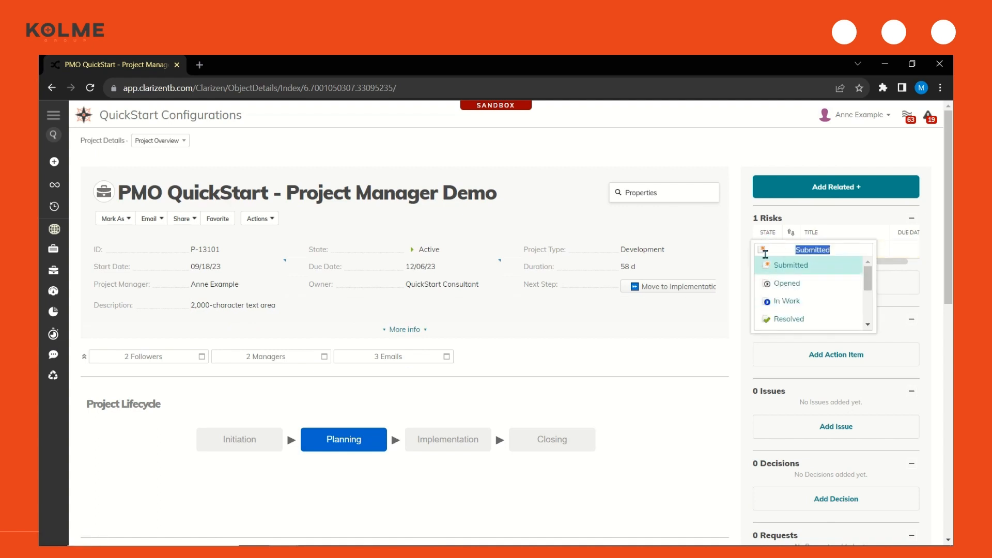
{"action": "left_click", "coordinate": [785, 302]}
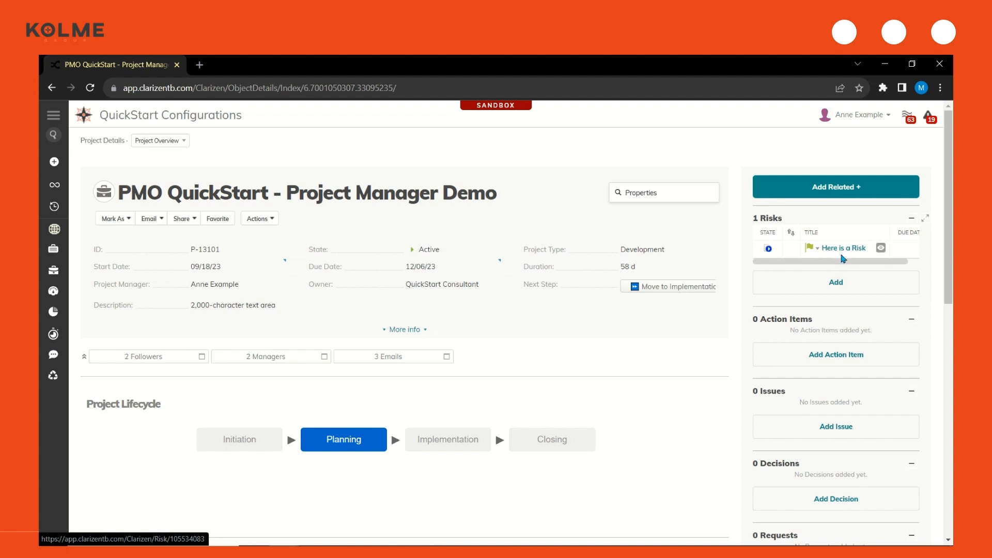
Add an action item named "order vital equipment" to the project, keeping the default owner
{"action": "scroll", "coordinate": [843, 257], "scroll_direction": "down", "scroll_amount": 1}
{"action": "left_click", "coordinate": [844, 302]}
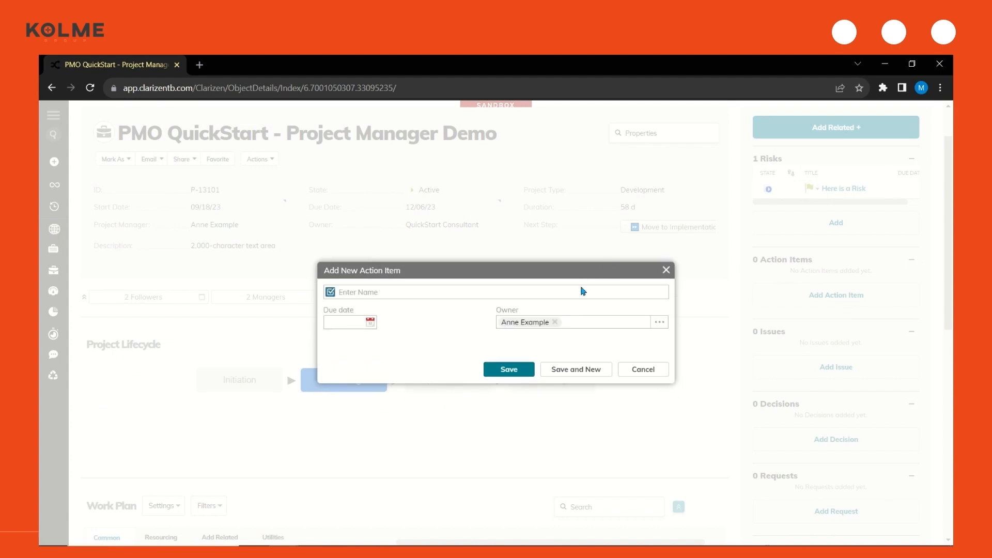
{"action": "type", "text": "order vital equipment"}
{"action": "left_click", "coordinate": [509, 370]}
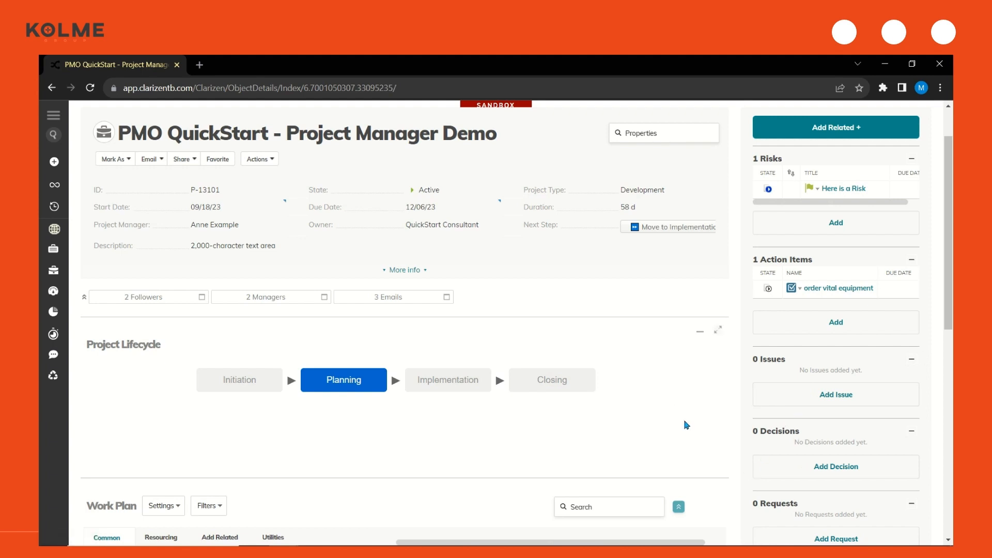
Mark the Planning milestone in the work plan as Complete
{"action": "scroll", "coordinate": [686, 424], "scroll_direction": "up", "scroll_amount": 2}
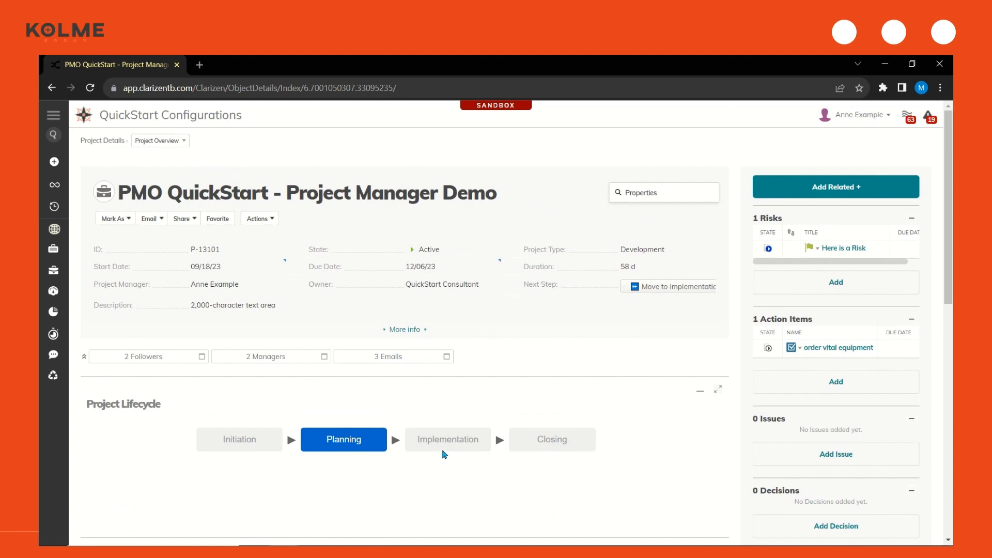
{"action": "scroll", "coordinate": [444, 454], "scroll_direction": "down", "scroll_amount": 5}
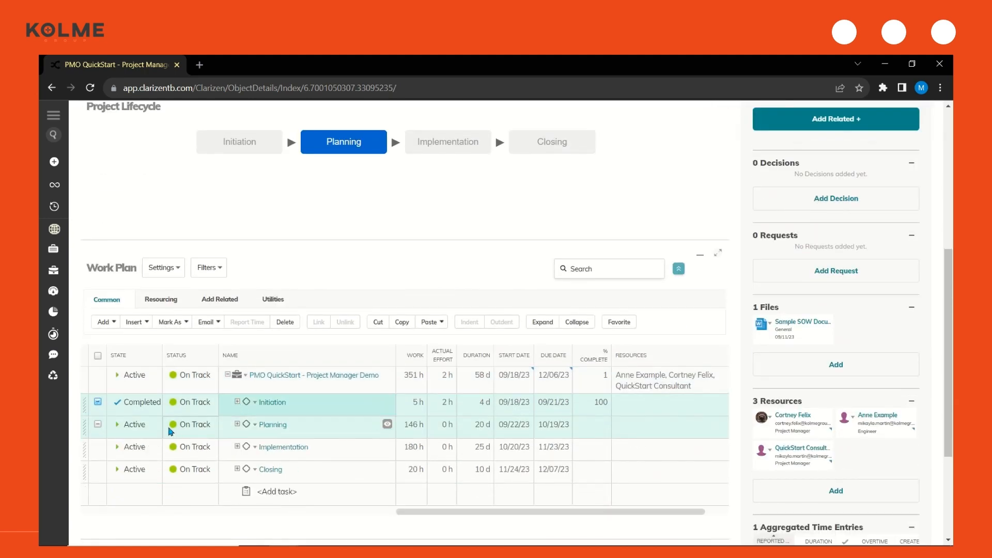
{"action": "left_click", "coordinate": [98, 424]}
{"action": "left_click", "coordinate": [173, 323]}
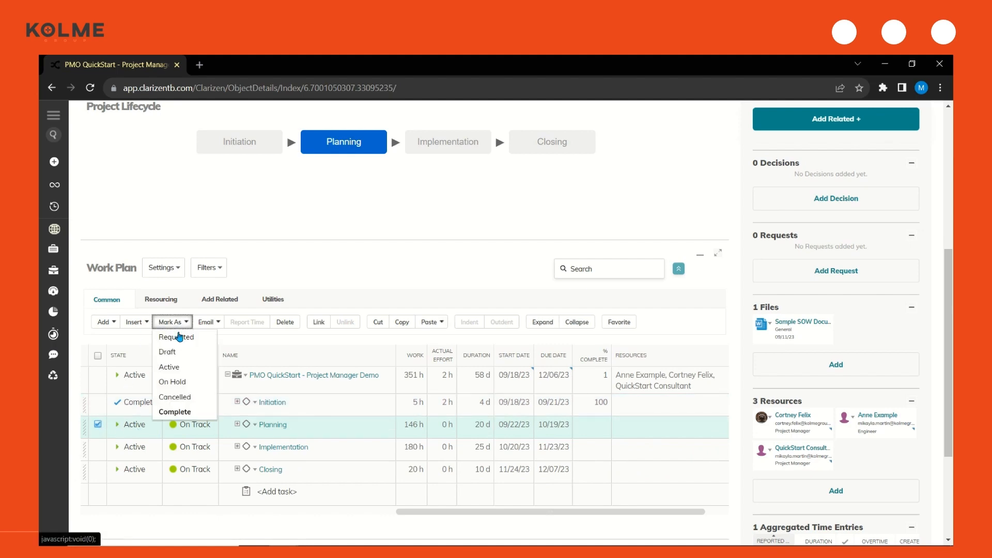
{"action": "left_click", "coordinate": [175, 412]}
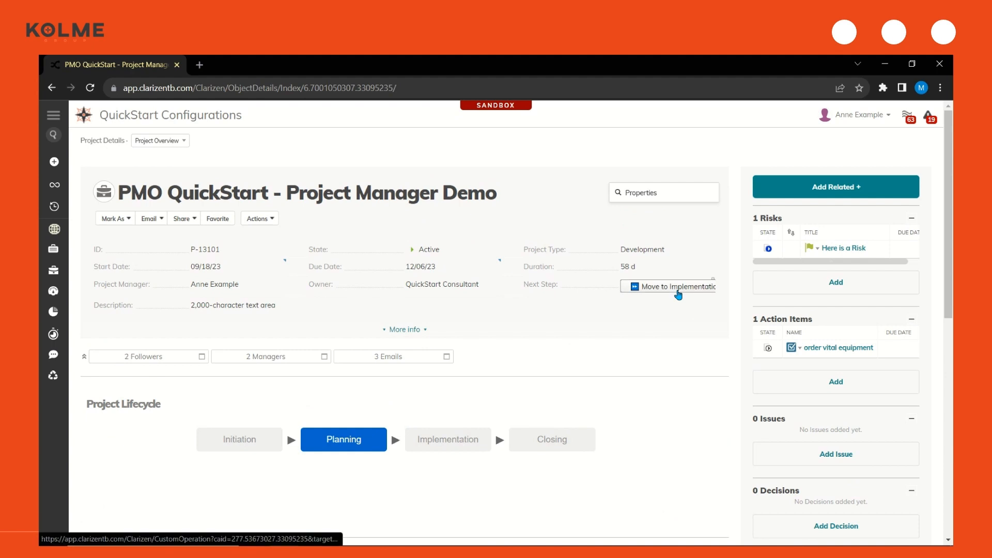
Move the project to the Implementation phase, reporting scope creep described as "schedule delay ... details ABC XYZ" without submitting a change request
{"action": "left_click", "coordinate": [678, 294]}
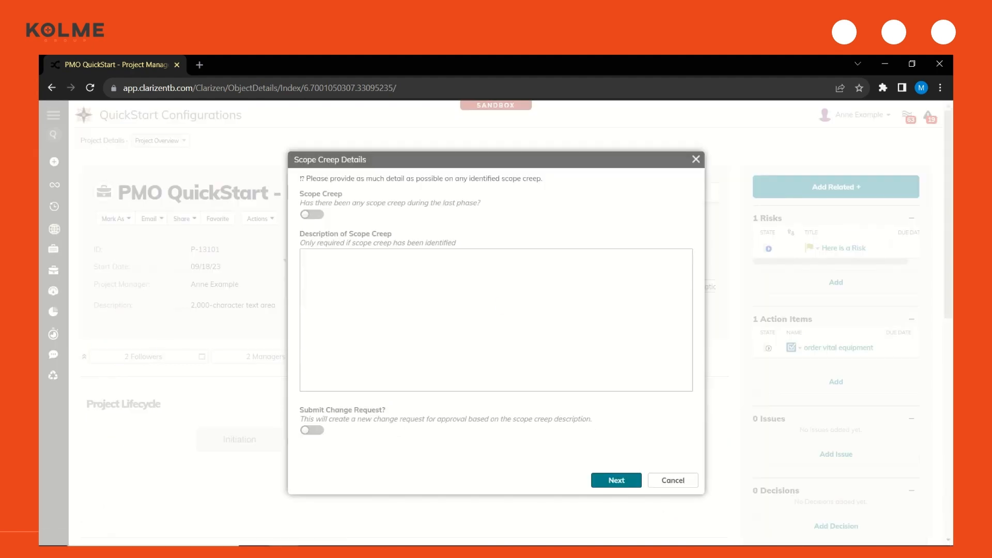
{"action": "left_click", "coordinate": [321, 215]}
{"action": "type", "text": "schedule delay ... details ABC XYZ"}
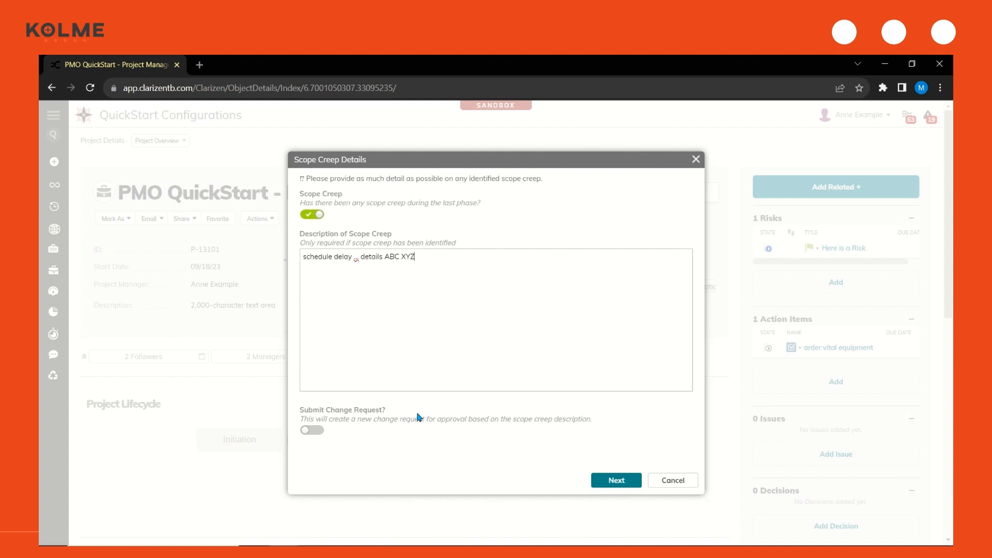
{"action": "left_click", "coordinate": [609, 482]}
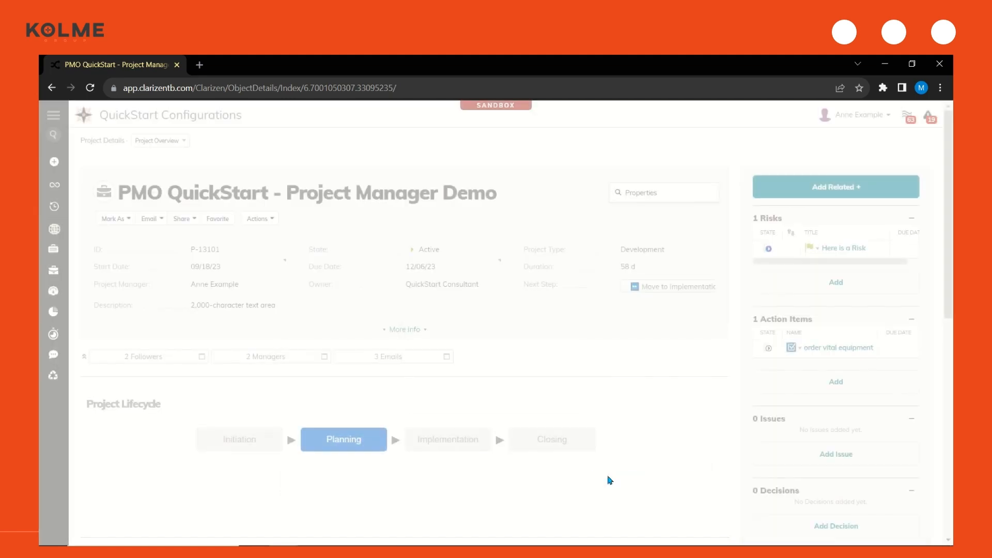
Show the new scope creep message in the project's discussions and like it
{"action": "scroll", "coordinate": [139, 411], "scroll_direction": "down", "scroll_amount": 10}
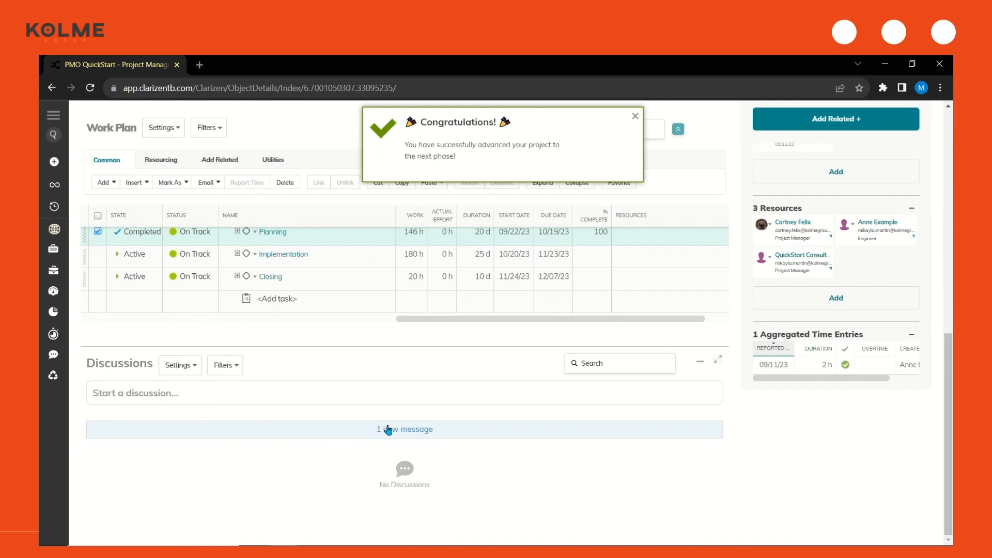
{"action": "left_click", "coordinate": [398, 433]}
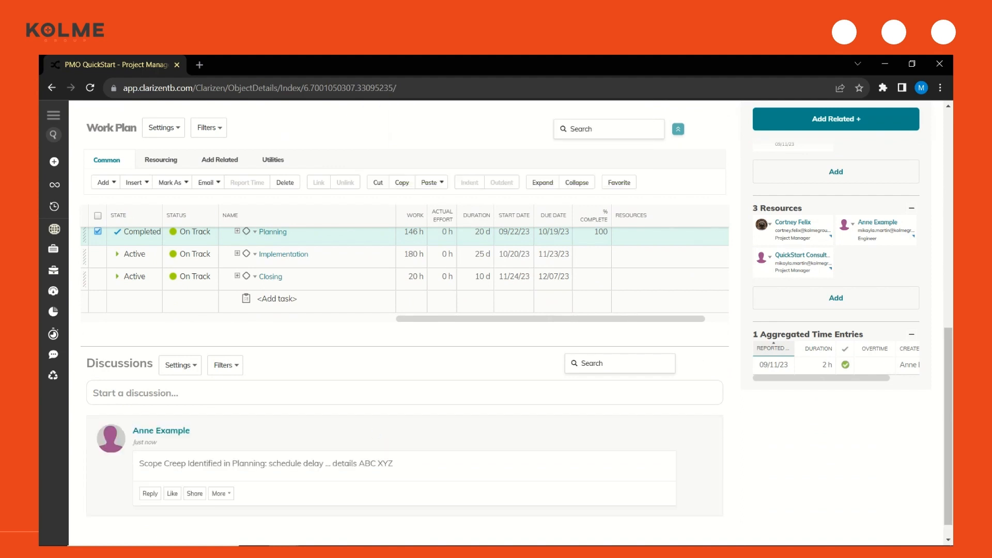
{"action": "scroll", "coordinate": [176, 414], "scroll_direction": "down", "scroll_amount": 1}
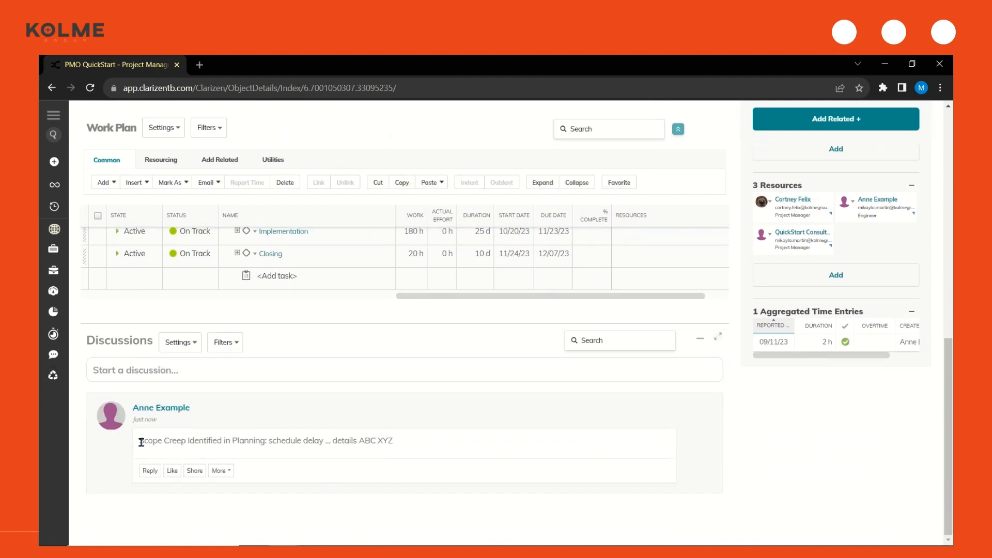
{"action": "left_click_drag", "start_coordinate": [139, 441], "coordinate": [270, 448]}
{"action": "left_click", "coordinate": [465, 503]}
{"action": "left_click", "coordinate": [173, 475]}
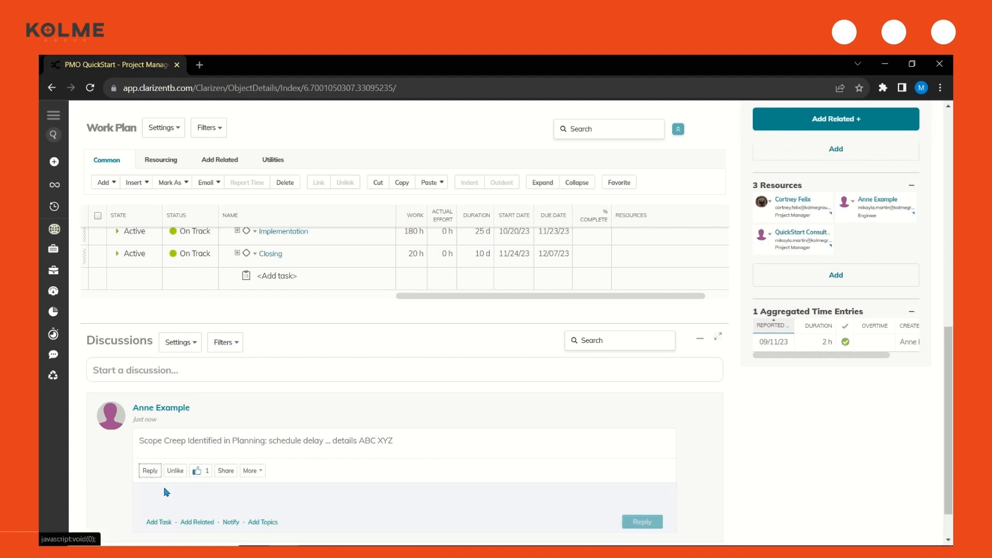
Reply to the scope creep post with "hi - tell me more"
{"action": "left_click", "coordinate": [150, 470]}
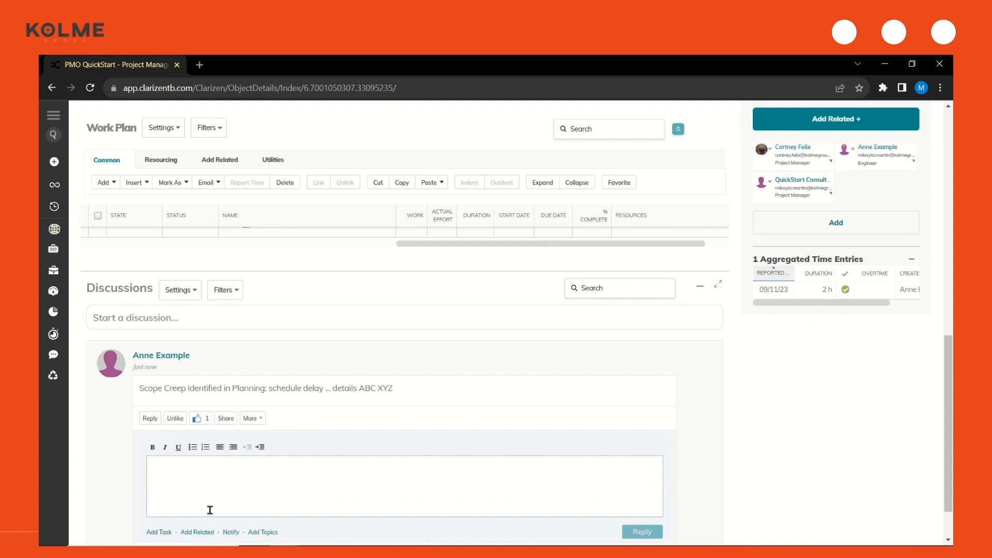
{"action": "type", "text": "hi - tell em"}
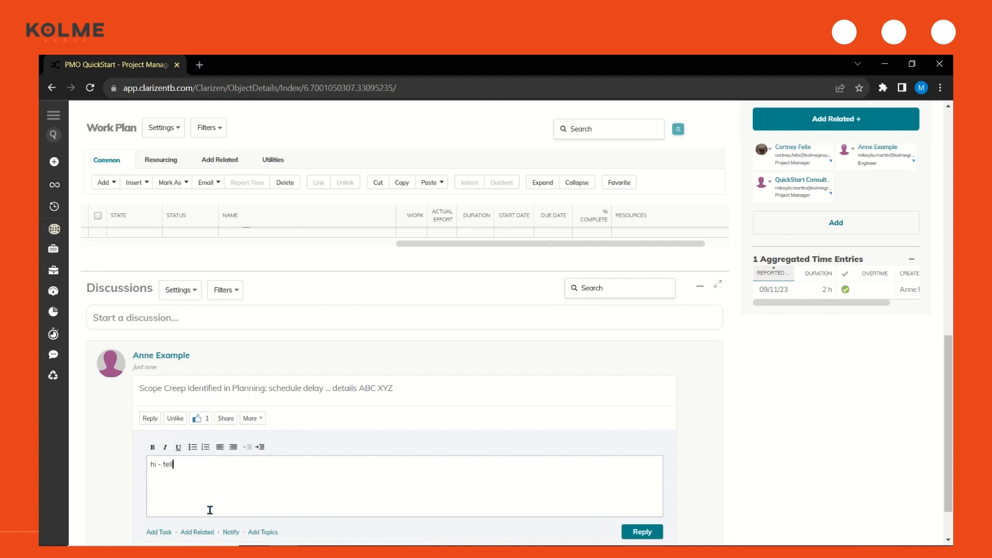
{"action": "key", "text": "BackSpace"}
{"action": "key", "text": "BackSpace"}
{"action": "type", "text": "me more"}
{"action": "left_click", "coordinate": [637, 531]}
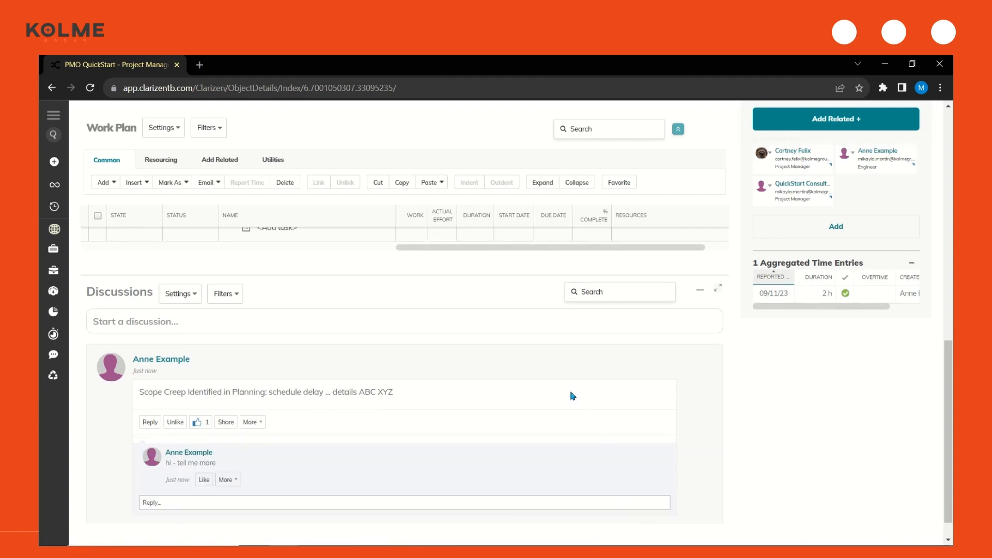
Start a Status Report Update for the project and enter "Executive Oveview" as the executive overview
{"action": "scroll", "coordinate": [572, 396], "scroll_direction": "up", "scroll_amount": 10}
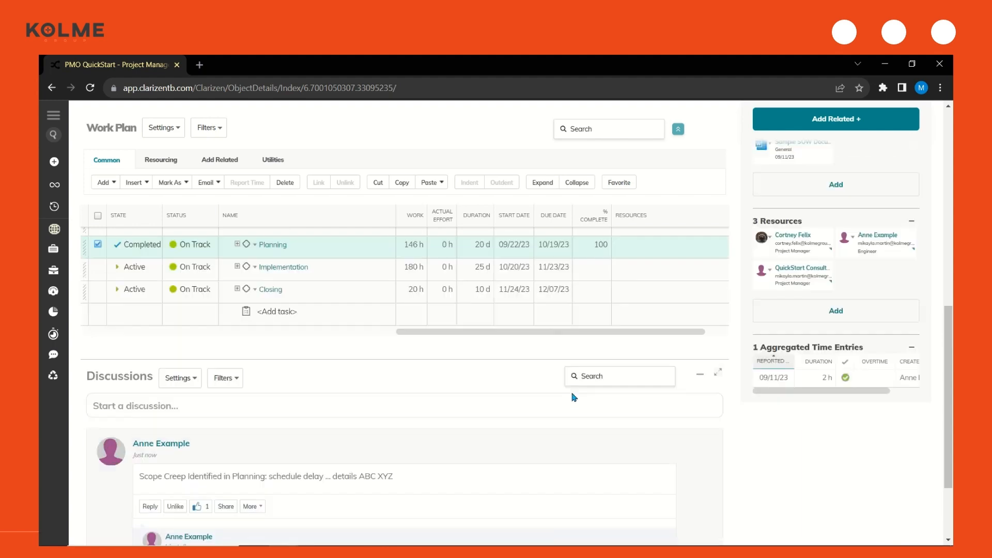
{"action": "scroll", "coordinate": [572, 396], "scroll_direction": "up", "scroll_amount": 2}
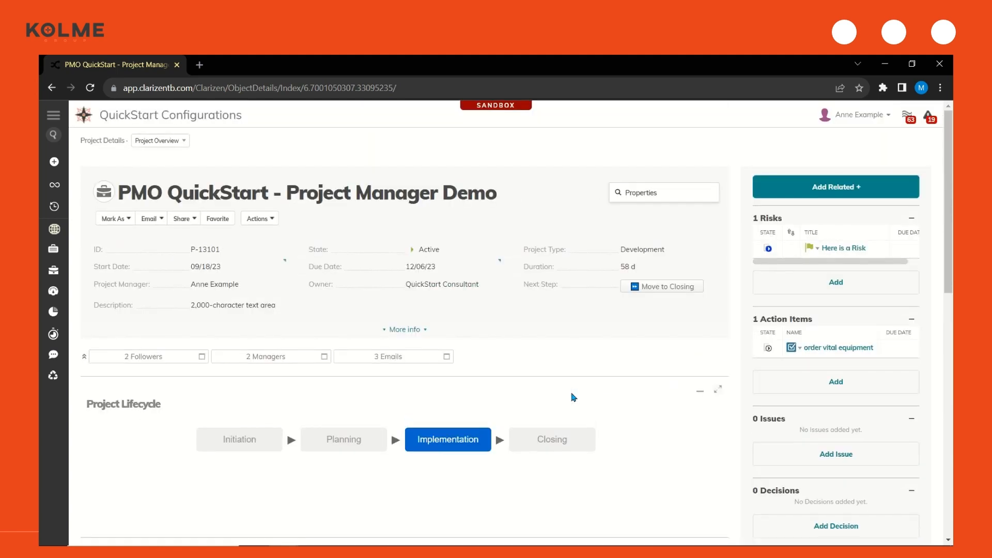
{"action": "left_click", "coordinate": [269, 222]}
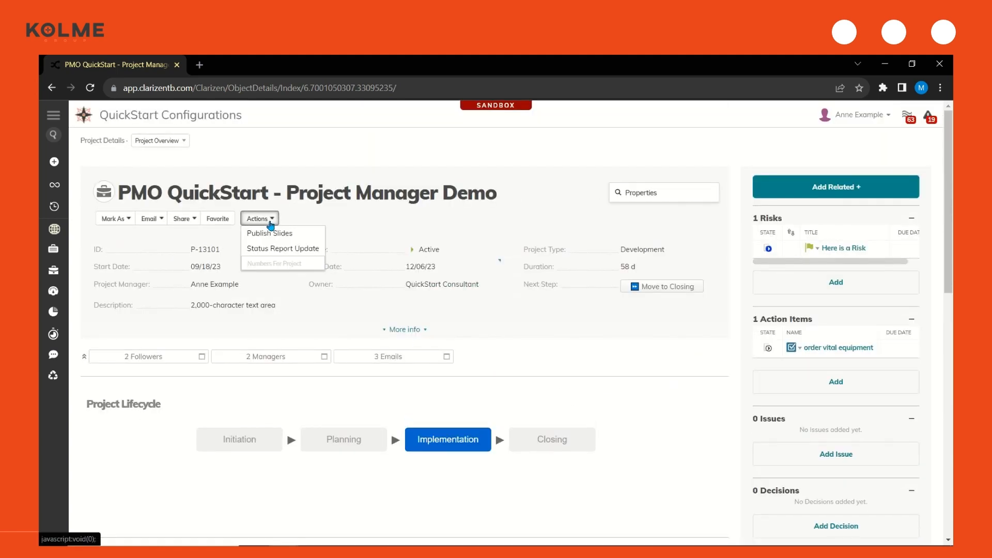
{"action": "left_click", "coordinate": [283, 248]}
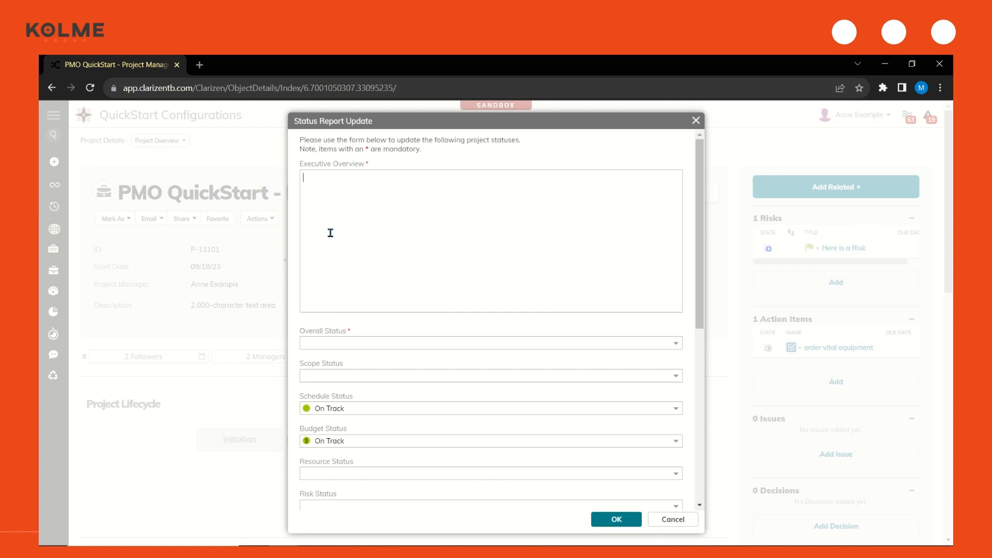
{"action": "type", "text": "Executive Oveview"}
Set the report's Overall Status and Schedule Status to At Risk and its Scope Status to On Track
{"action": "left_click_drag", "start_coordinate": [700, 284], "coordinate": [714, 343]}
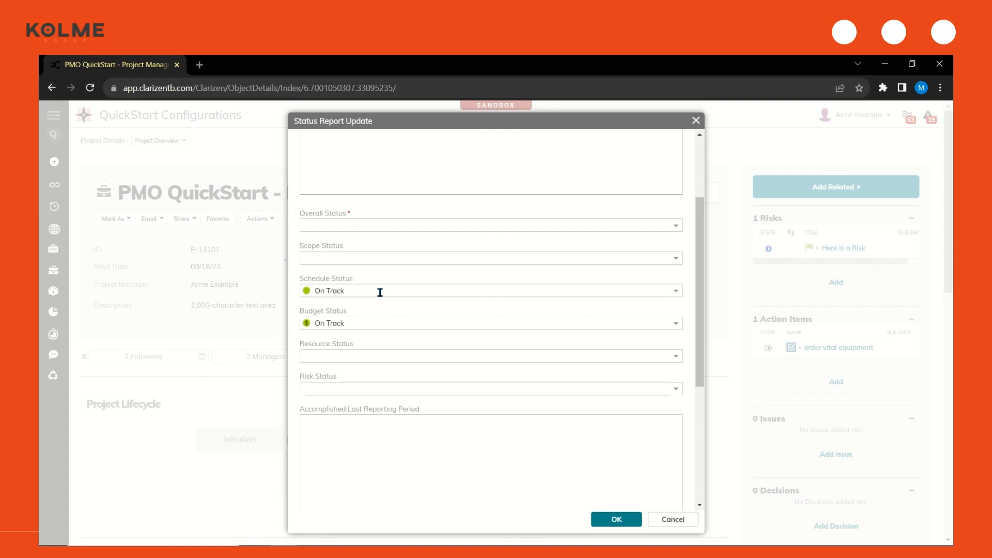
{"action": "left_click", "coordinate": [676, 226]}
{"action": "left_click", "coordinate": [505, 259]}
{"action": "left_click", "coordinate": [371, 257]}
{"action": "left_click", "coordinate": [676, 259]}
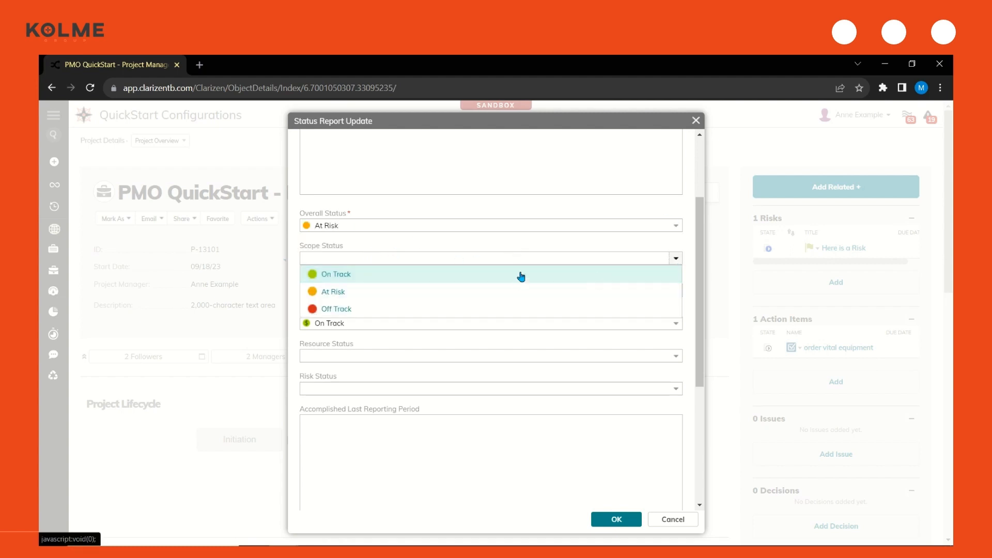
{"action": "left_click", "coordinate": [520, 271]}
{"action": "left_click", "coordinate": [676, 290]}
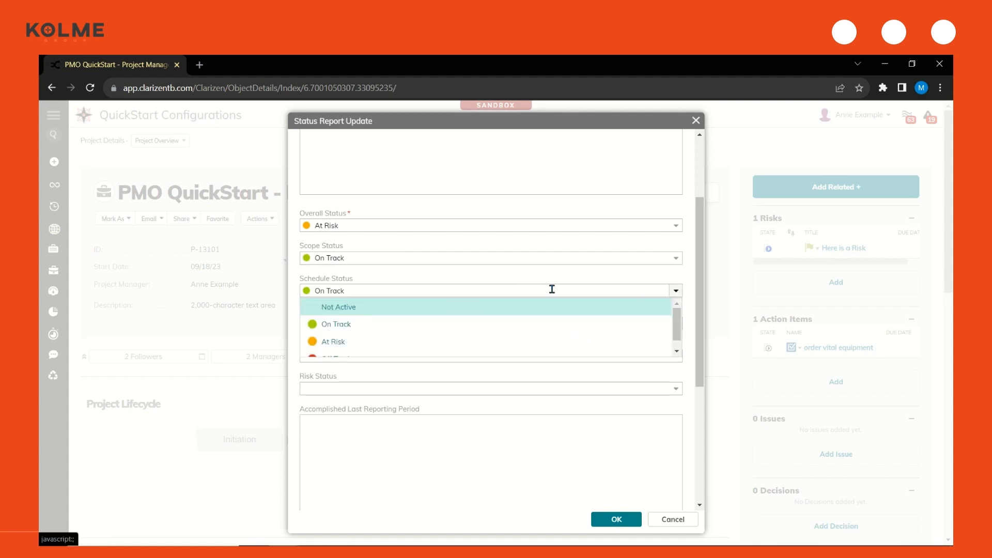
{"action": "left_click", "coordinate": [385, 340]}
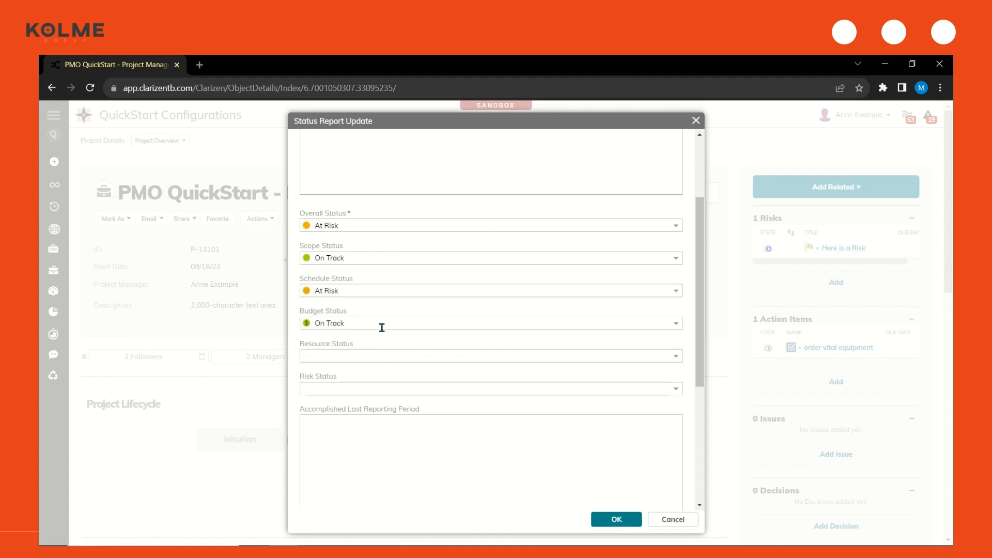
Set the report's Resource Status and Risk Status to On Track
{"action": "left_click", "coordinate": [676, 362]}
{"action": "left_click", "coordinate": [387, 374]}
{"action": "left_click", "coordinate": [677, 390]}
{"action": "left_click", "coordinate": [647, 405]}
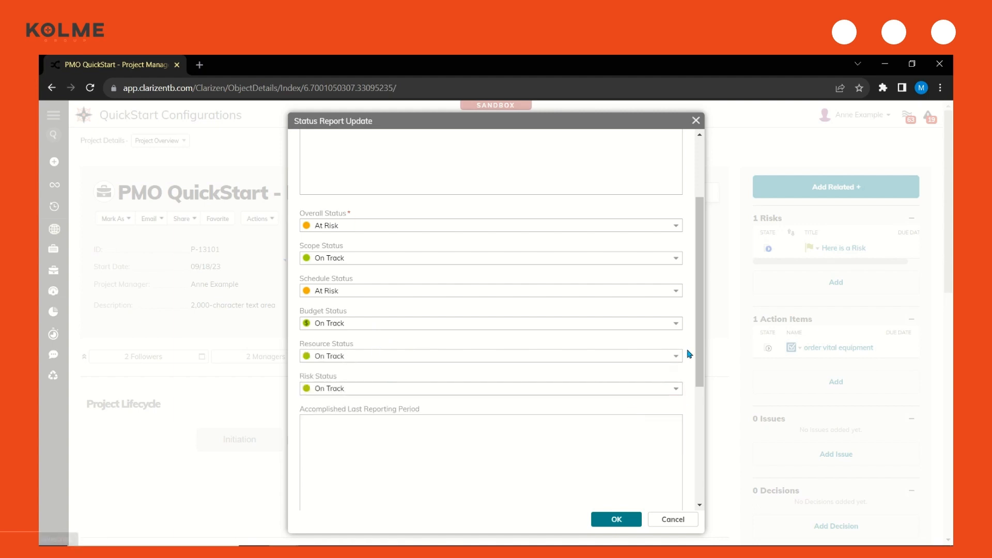
Fill in Accomplished Last Reporting Period with "I accomplished" followed by A, B and C on separate lines
{"action": "left_click_drag", "start_coordinate": [700, 371], "coordinate": [707, 465]}
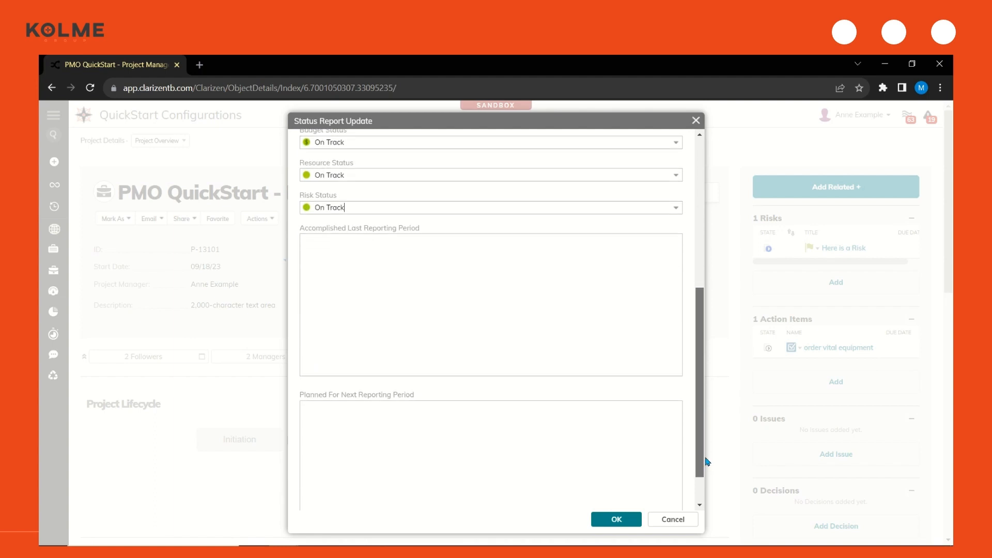
{"action": "left_click", "coordinate": [402, 324]}
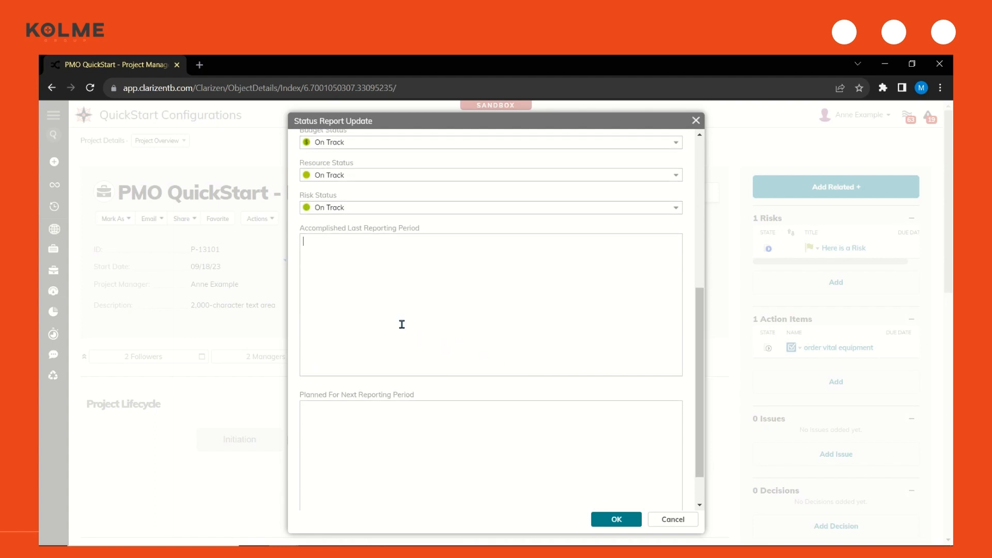
{"action": "type", "text": "I accomp"}
{"action": "type", "text": "lished "}
{"action": "type", "text": "A"}
{"action": "key", "text": "Return"}
{"action": "type", "text": "B"}
{"action": "key", "text": "Return"}
{"action": "type", "text": "C"}
{"action": "type", "text": "lan to accomplish "}
{"action": "type", "text": "x"}
Fill in Planned For Next Reporting Period with "I plan to accomplish" and x, y, z on separate lines, and submit the status report
{"action": "key", "text": "Return"}
{"action": "type", "text": "y"}
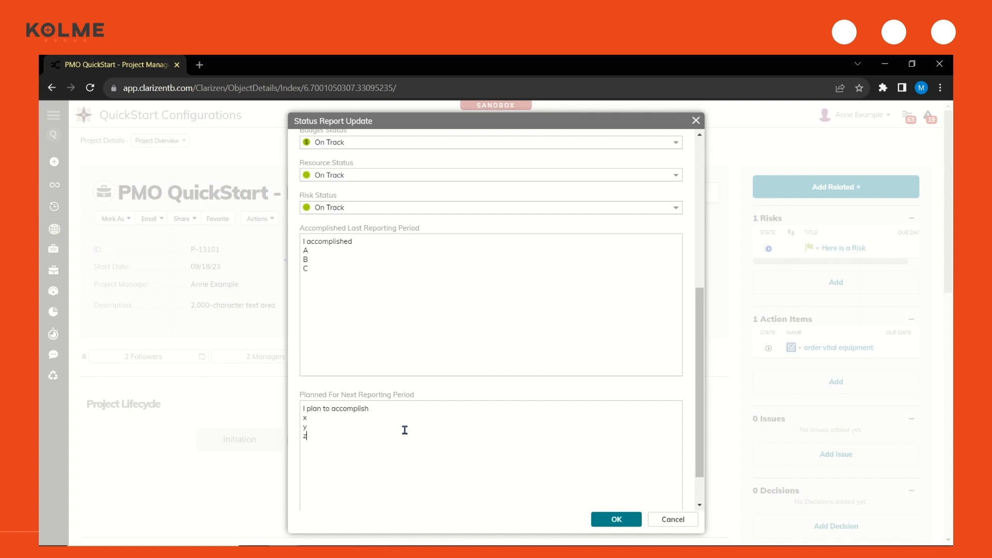
{"action": "scroll", "coordinate": [405, 430], "scroll_direction": "down", "scroll_amount": 1}
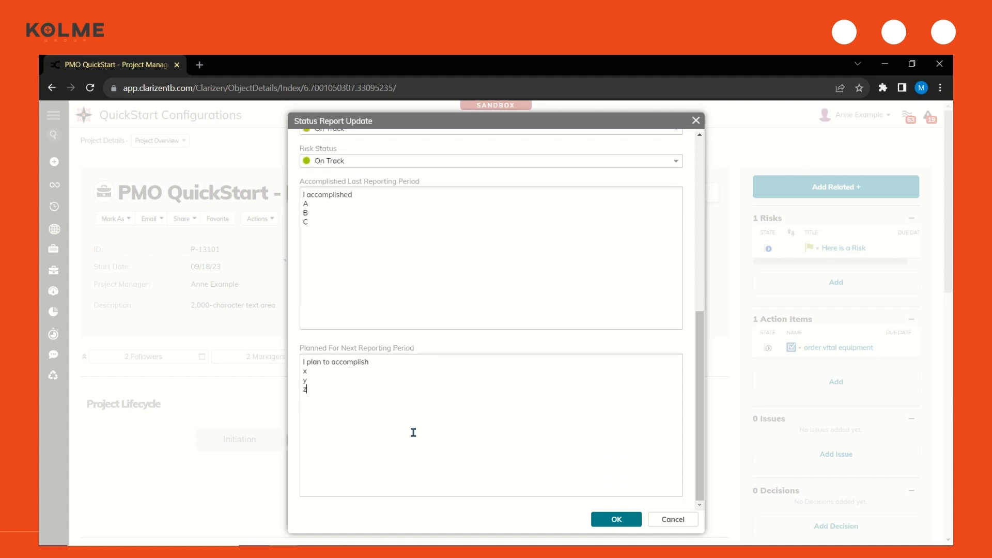
{"action": "left_click", "coordinate": [618, 522]}
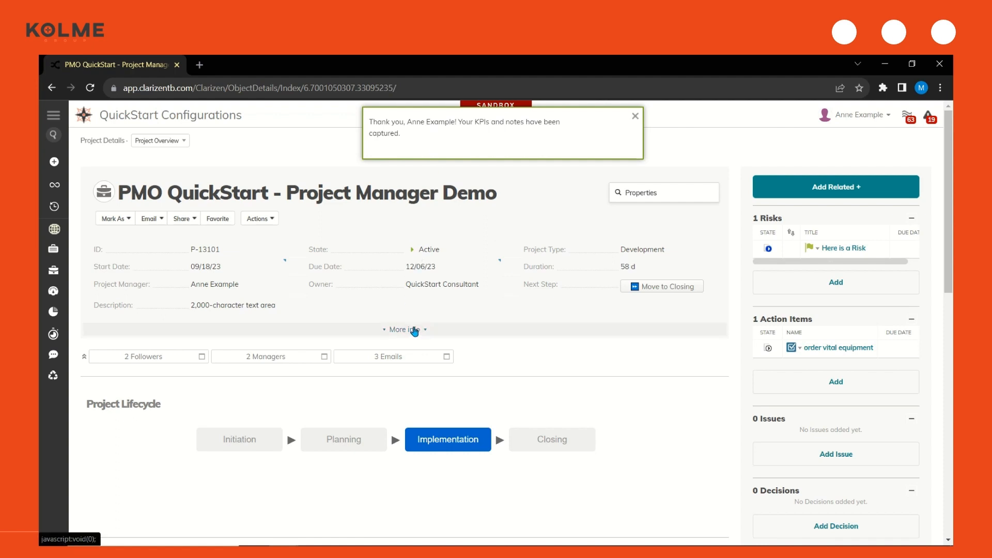
Expand the project's additional information to review the submitted status details, and collapse it again
{"action": "left_click", "coordinate": [414, 330]}
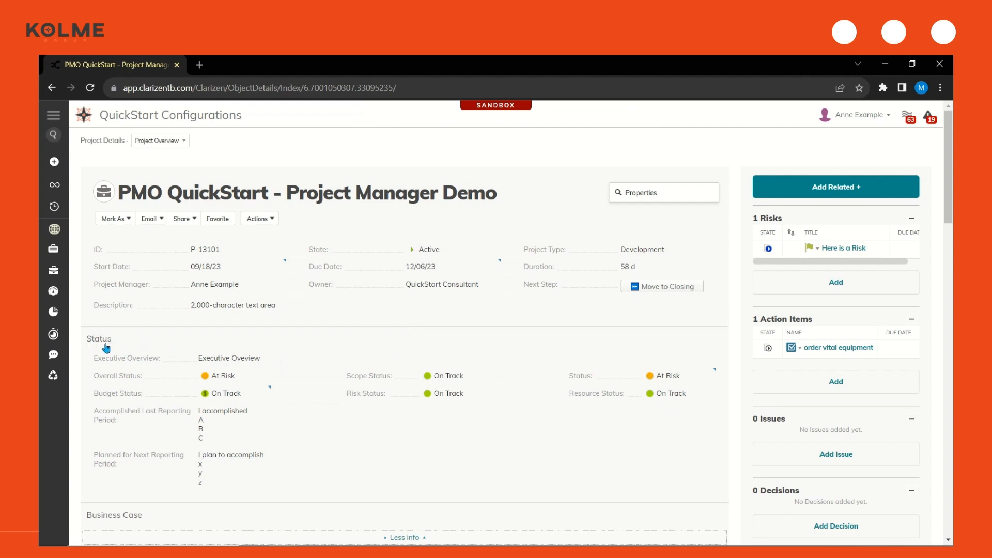
{"action": "left_click", "coordinate": [405, 536]}
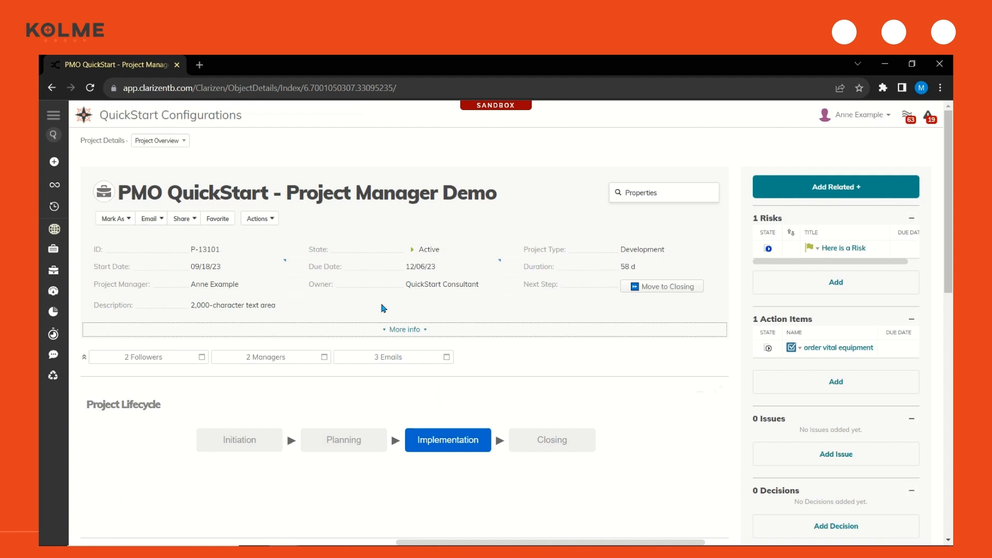
Start publishing a PowerPoint presentation for the project, using the template "Kolme Quick Start - Slide Publisher Status Report.pptx"
{"action": "left_click", "coordinate": [261, 219]}
{"action": "left_click", "coordinate": [275, 235]}
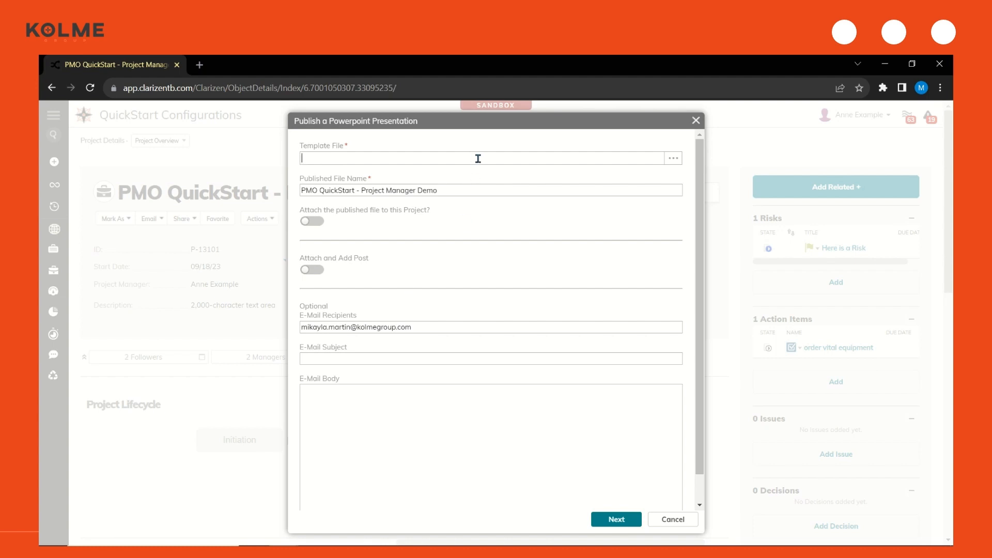
{"action": "left_click", "coordinate": [673, 158]}
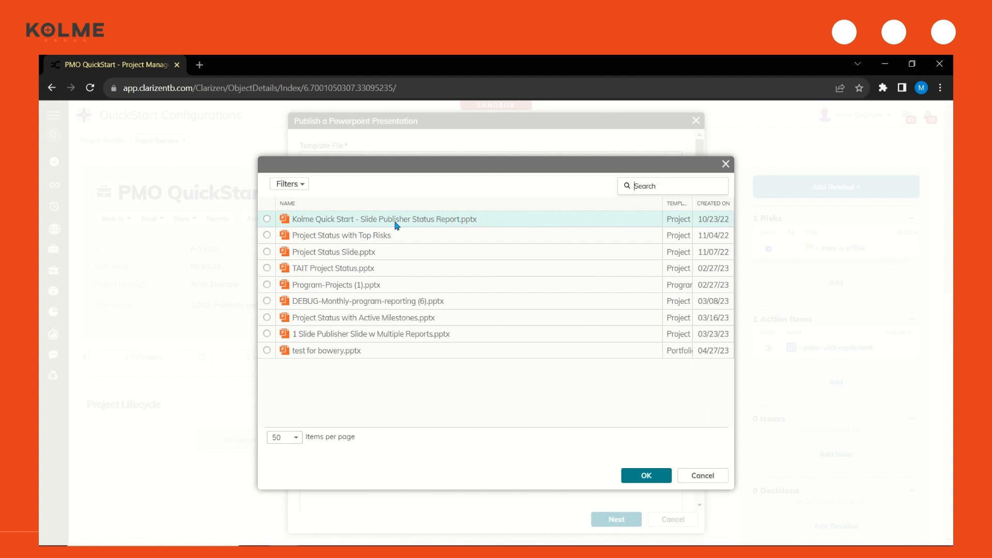
{"action": "left_click", "coordinate": [420, 224]}
{"action": "left_click", "coordinate": [646, 475]}
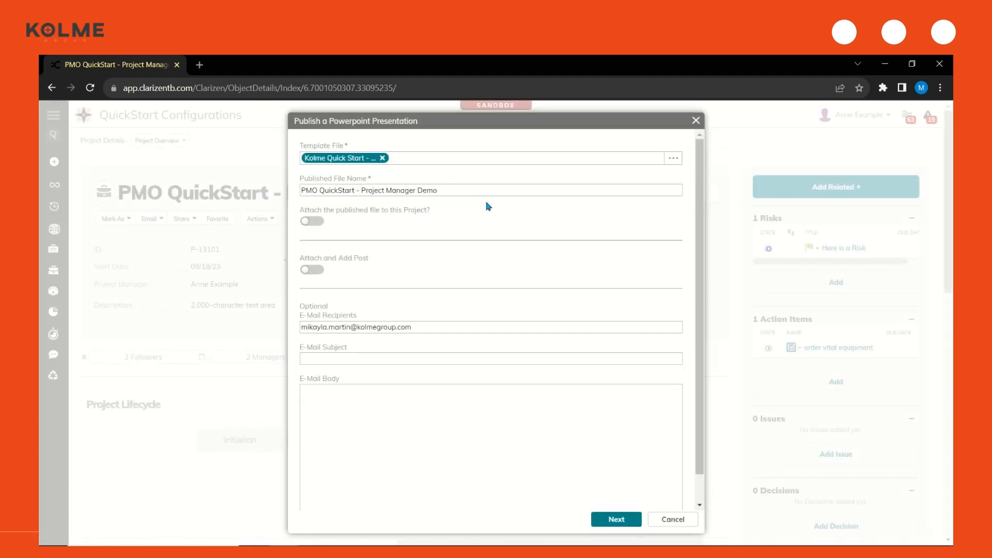
Name the published file "PMO QuickStart - Project Manager Demo - 9/11", enable attaching it to the project, and publish it
{"action": "left_click", "coordinate": [482, 190]}
{"action": "type", "text": "-"}
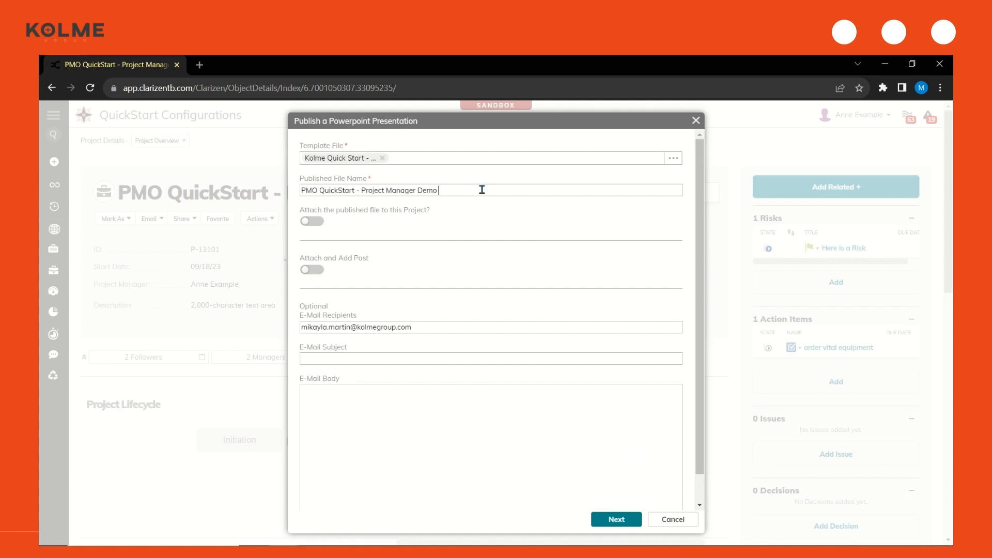
{"action": "type", "text": " 9/11"}
{"action": "left_click", "coordinate": [312, 222]}
{"action": "scroll", "coordinate": [415, 221], "scroll_direction": "down", "scroll_amount": 1}
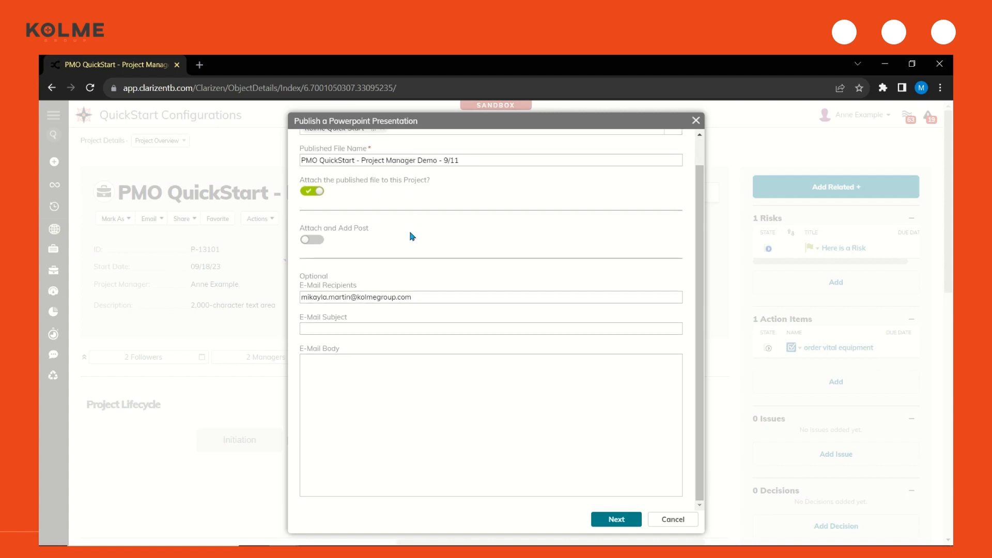
{"action": "left_click_drag", "start_coordinate": [370, 228], "coordinate": [351, 228]}
{"action": "left_click", "coordinate": [366, 271]}
{"action": "left_click", "coordinate": [320, 329]}
{"action": "left_click", "coordinate": [618, 520]}
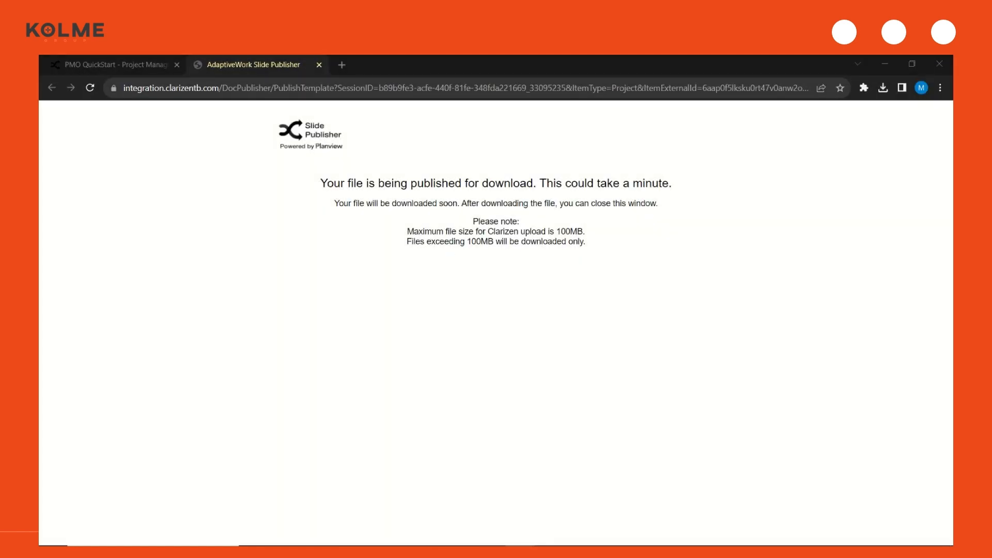
Review the published status slide in PowerPoint, and return to the project with the Slide Publisher page closed
{"action": "left_click", "coordinate": [678, 200]}
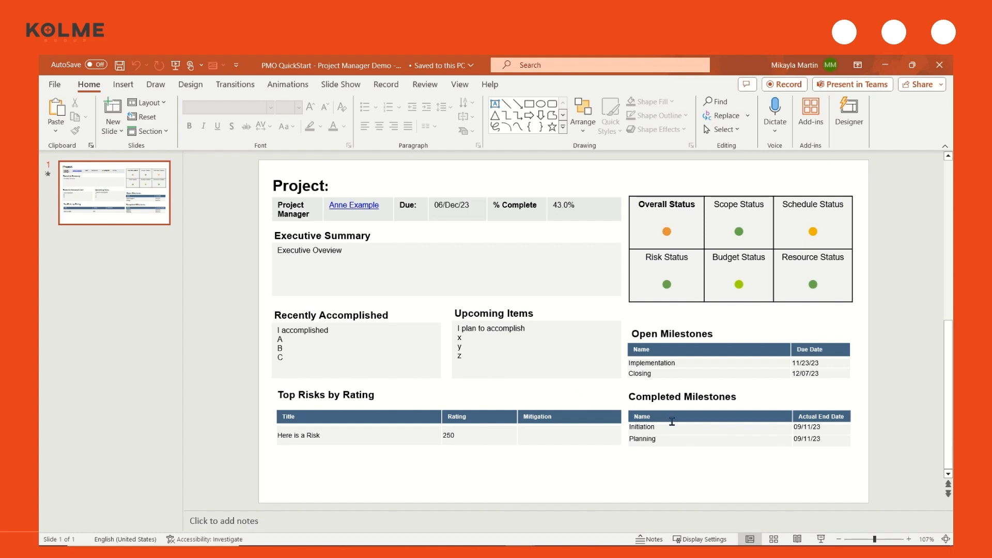
{"action": "left_click", "coordinate": [881, 67]}
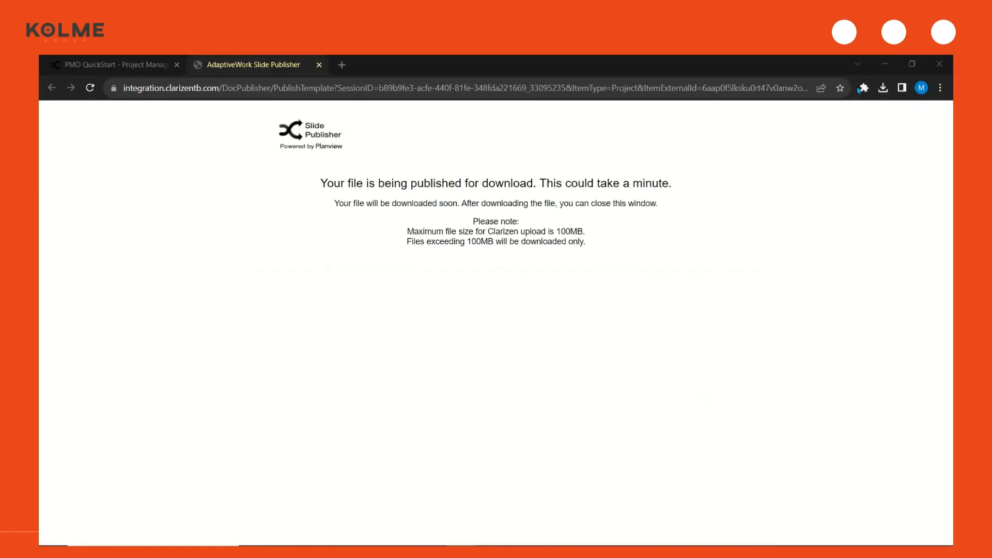
{"action": "left_click", "coordinate": [319, 65]}
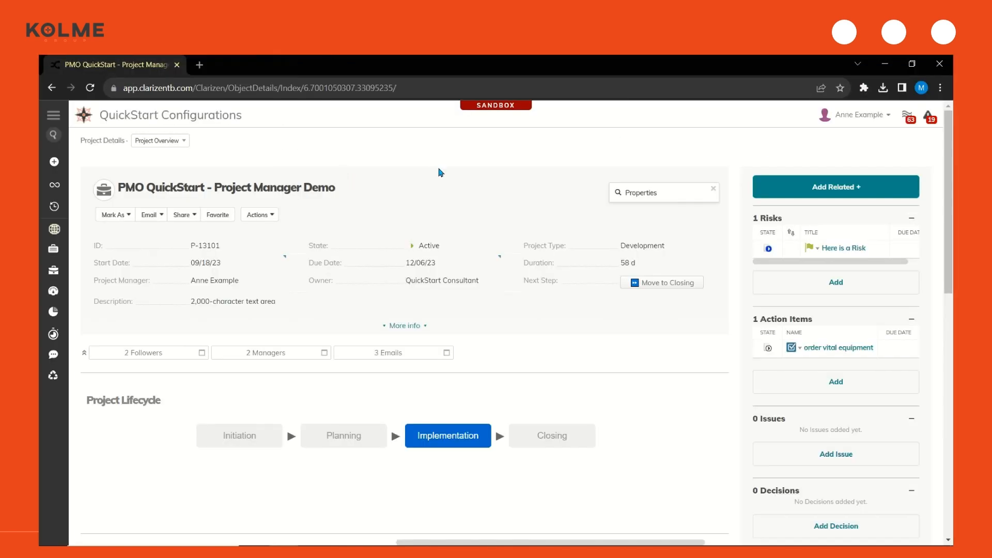
Mark the Implementation milestone as Completed in the project's work plan
{"action": "scroll", "coordinate": [365, 274], "scroll_direction": "down", "scroll_amount": 8}
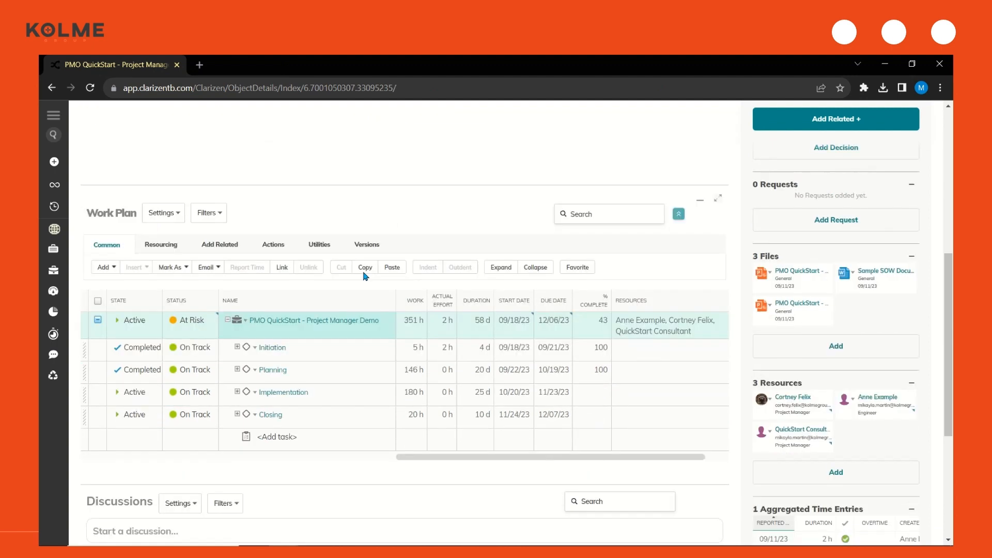
{"action": "scroll", "coordinate": [366, 277], "scroll_direction": "down", "scroll_amount": 1}
{"action": "left_click", "coordinate": [97, 383]}
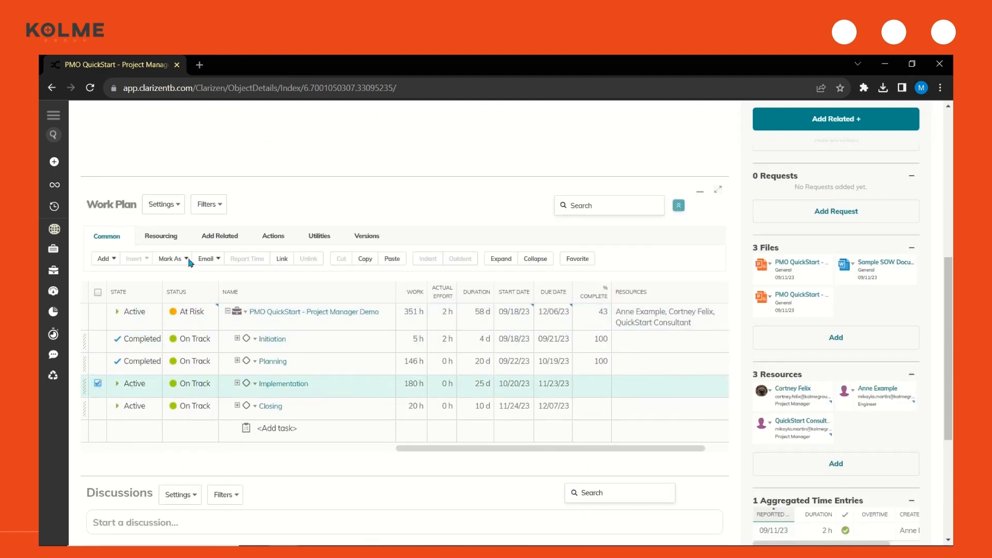
{"action": "left_click", "coordinate": [172, 258]}
{"action": "left_click", "coordinate": [174, 352]}
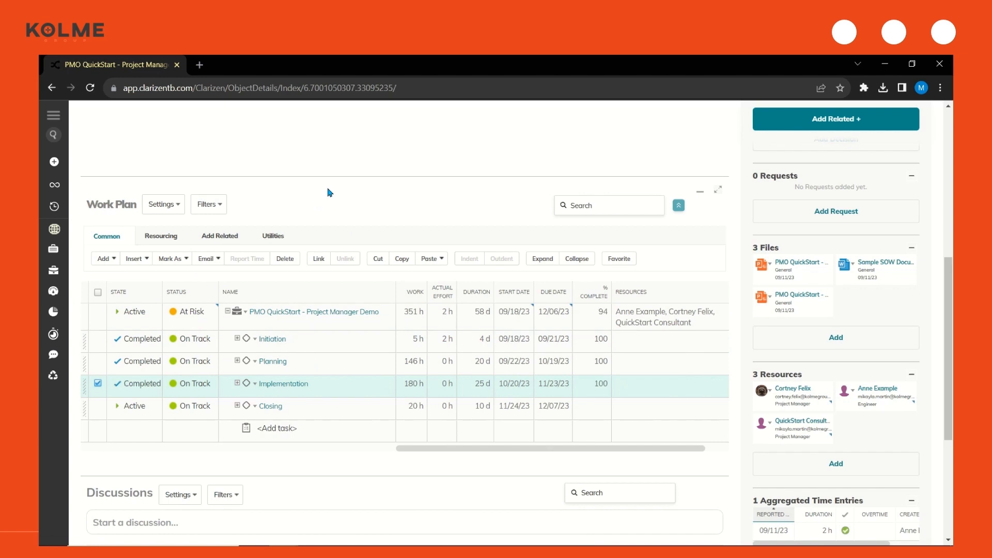
Start the move to Closing, reporting scope creep as "schedule delays- vital equipment will not ship on time" with Submit Change Request enabled
{"action": "scroll", "coordinate": [450, 331], "scroll_direction": "up", "scroll_amount": 5}
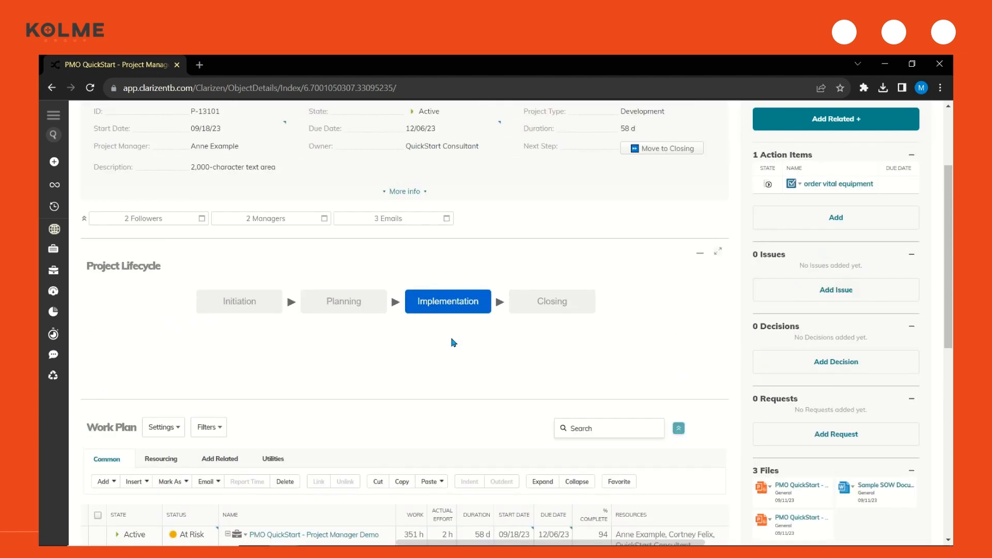
{"action": "scroll", "coordinate": [454, 343], "scroll_direction": "up", "scroll_amount": 3}
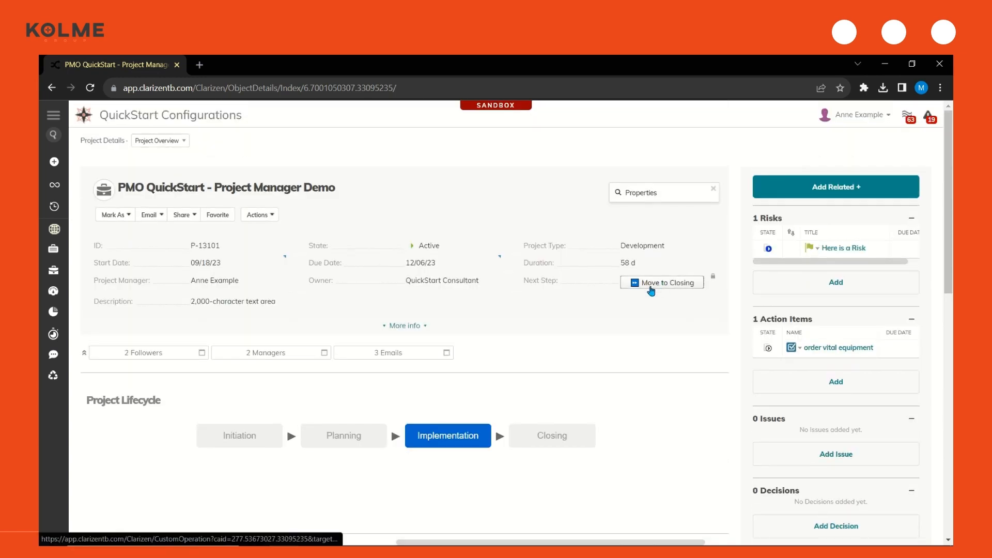
{"action": "left_click", "coordinate": [651, 284]}
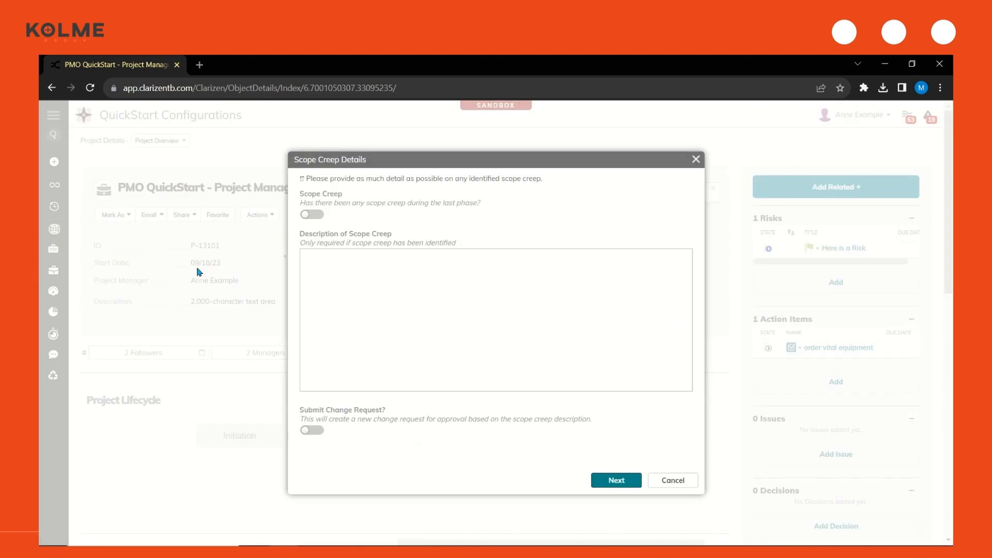
{"action": "left_click", "coordinate": [313, 214]}
{"action": "left_click", "coordinate": [333, 276]}
{"action": "type", "text": "schedule delays- vit"}
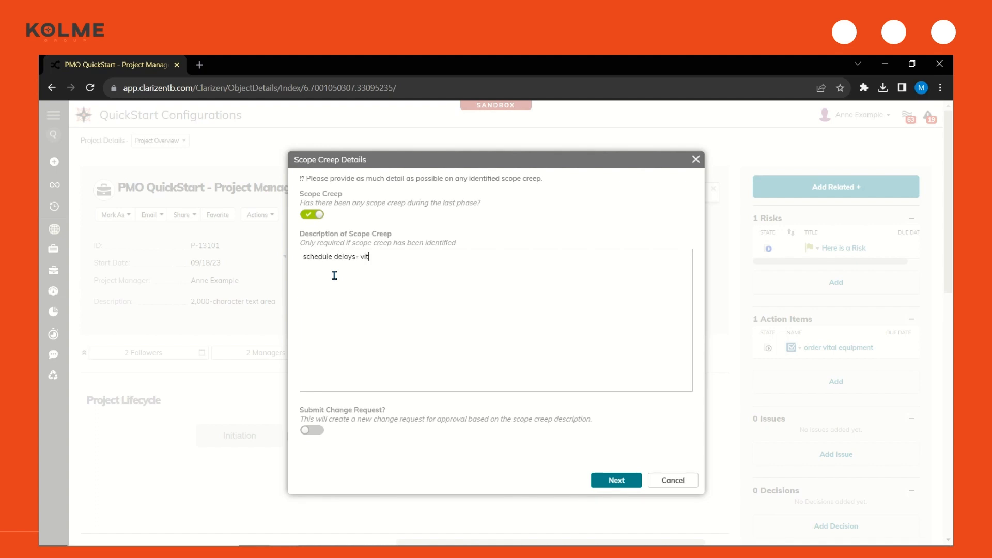
{"action": "type", "text": "al equipment will not ship on time"}
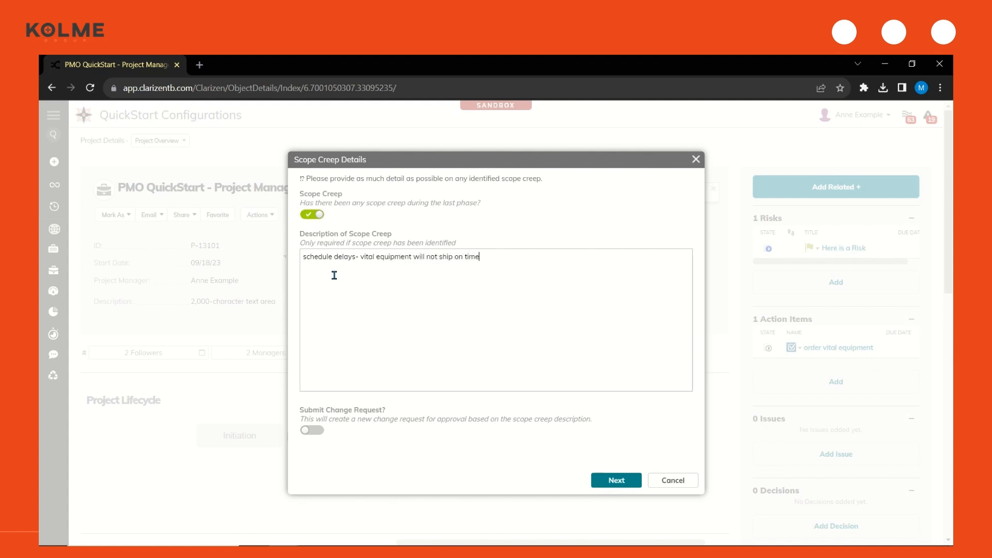
{"action": "left_click", "coordinate": [311, 431]}
{"action": "left_click", "coordinate": [616, 480]}
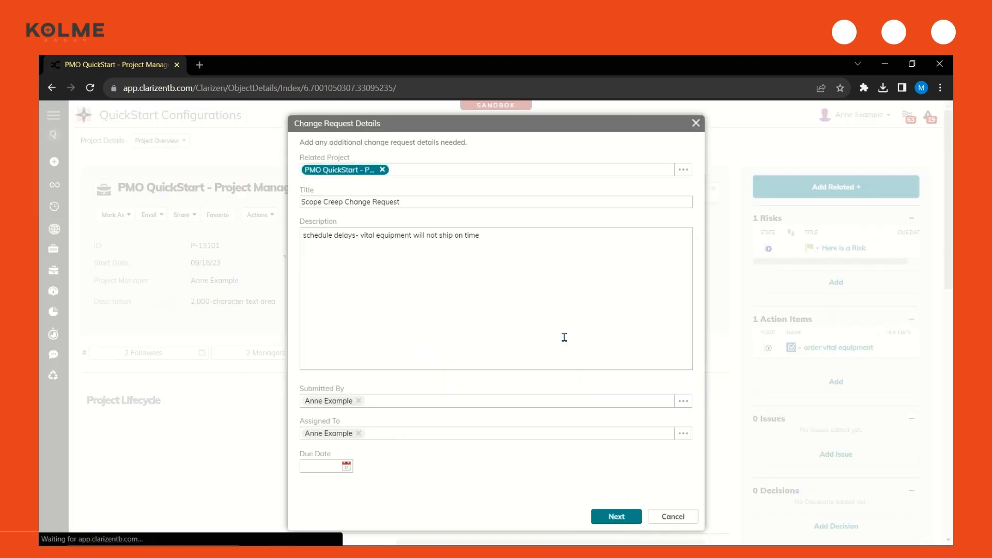
Title the change request "Scope Creep Change Request - Schedule Delay", append ". sdfsodpasdf[ald;vsad[pf" to its description, and submit it
{"action": "left_click", "coordinate": [503, 202]}
{"action": "type", "text": "- Schedule Delay"}
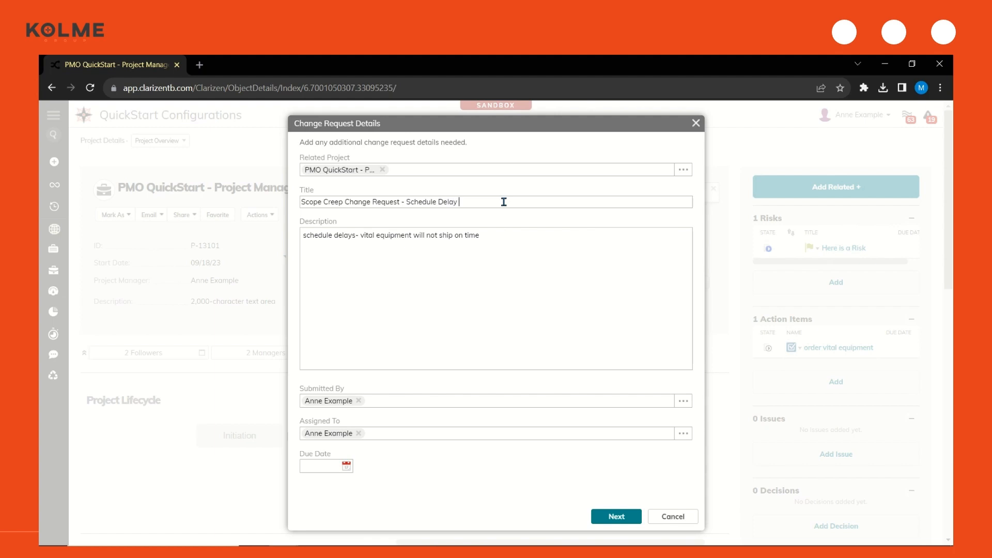
{"action": "left_click", "coordinate": [522, 249]}
{"action": "type", "text": ". sdfsodpasdf[ald;vsad[pf"}
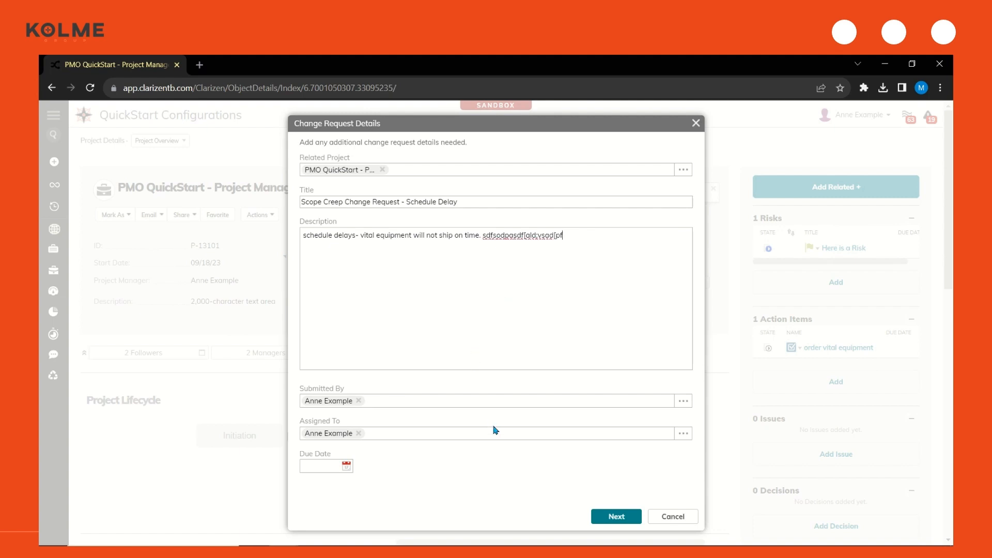
{"action": "left_click", "coordinate": [599, 517]}
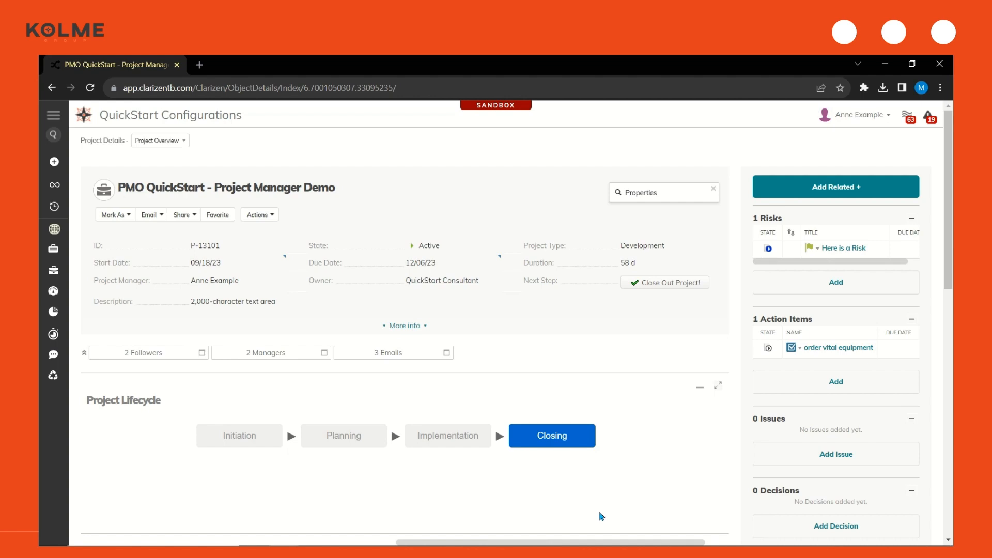
Load the new message in the project's Discussions and read the scope creep post for the Implementation phase
{"action": "scroll", "coordinate": [601, 515], "scroll_direction": "down", "scroll_amount": 9}
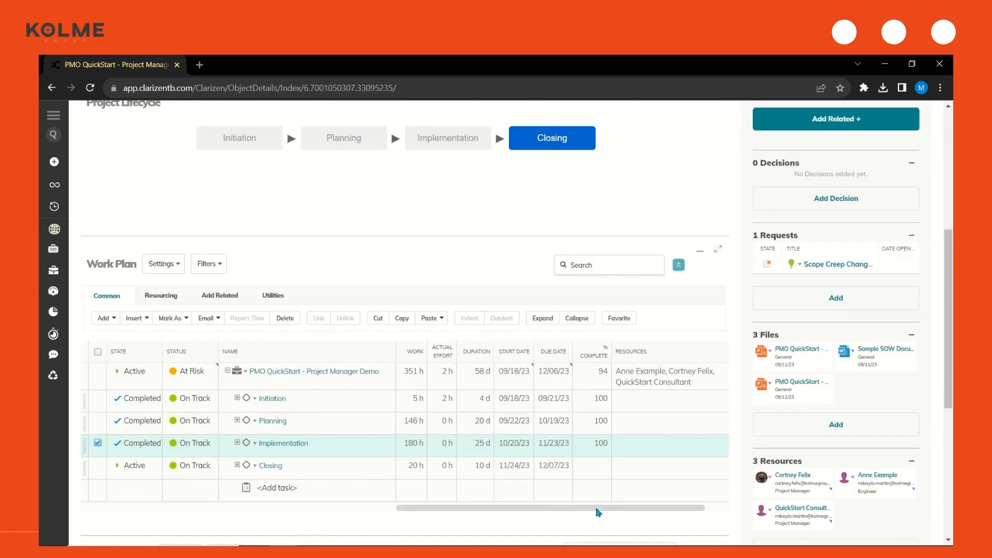
{"action": "scroll", "coordinate": [597, 511], "scroll_direction": "down", "scroll_amount": 3}
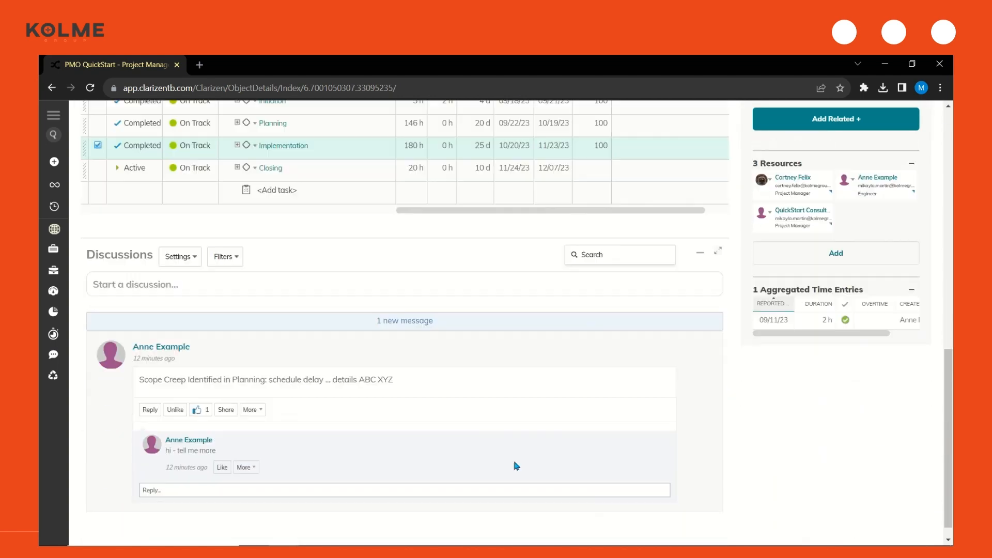
{"action": "left_click", "coordinate": [391, 320]}
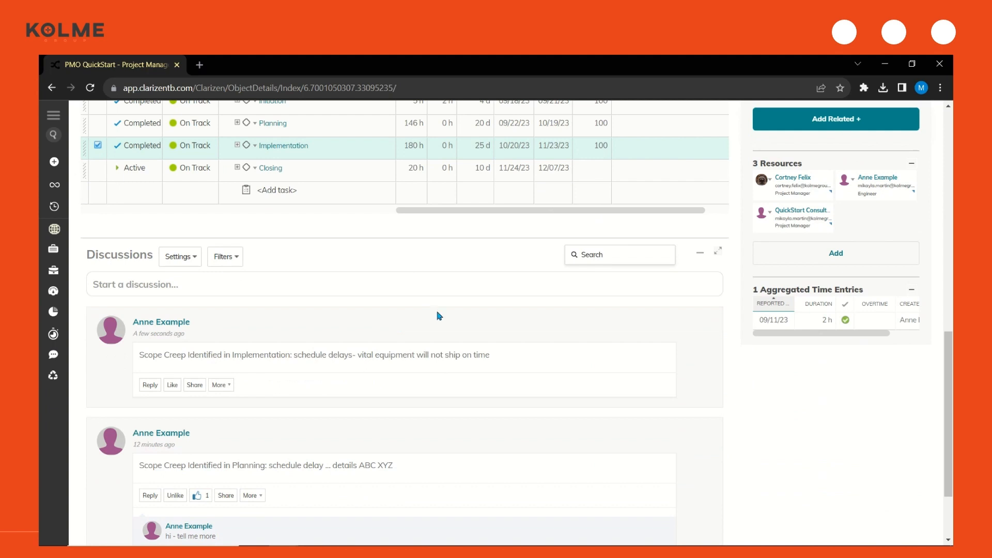
{"action": "left_click_drag", "start_coordinate": [504, 359], "coordinate": [362, 357]}
{"action": "left_click", "coordinate": [505, 360]}
Open the scope creep change request from the project's Requests in a new browser tab and check its request details
{"action": "scroll", "coordinate": [538, 354], "scroll_direction": "up", "scroll_amount": 8}
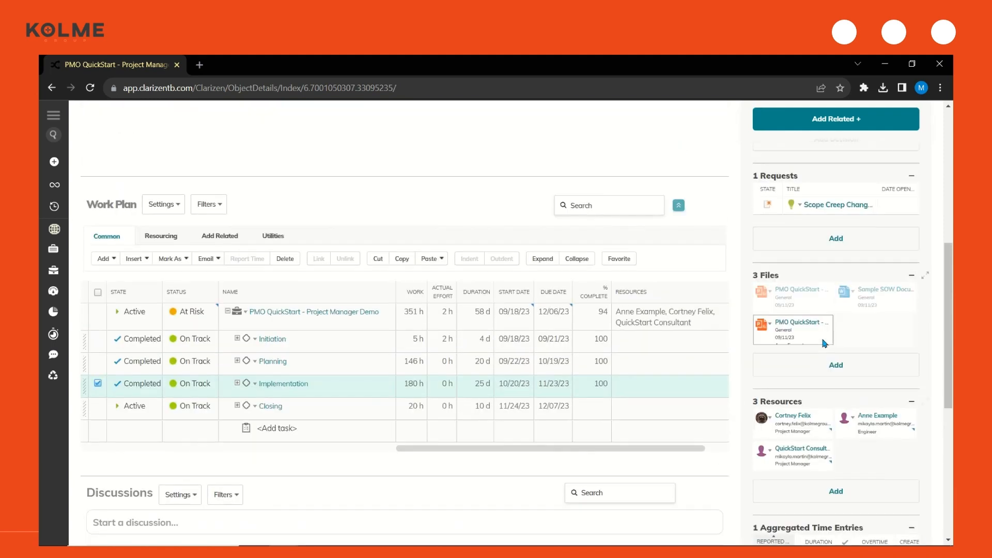
{"action": "left_click", "coordinate": [829, 385], "text": "ctrl"}
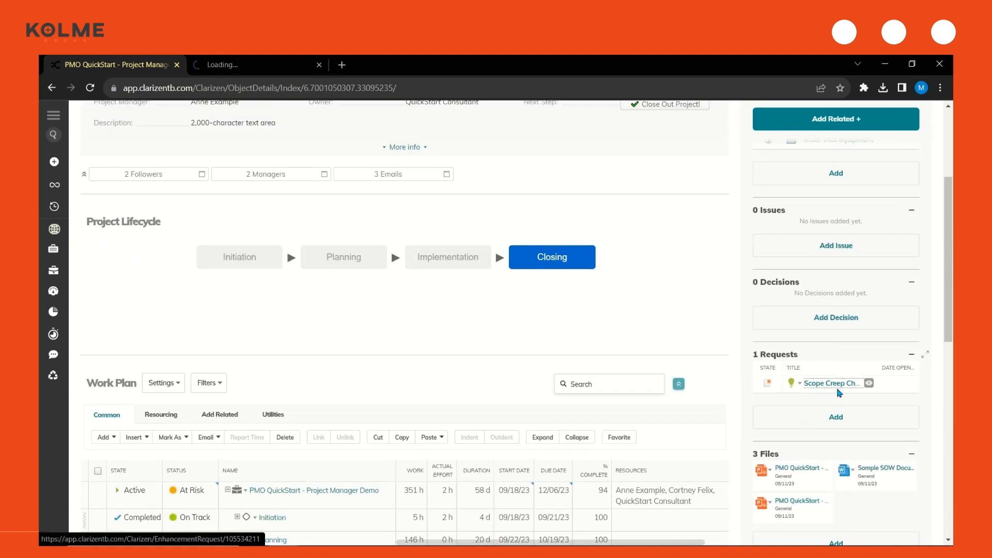
{"action": "left_click", "coordinate": [251, 64]}
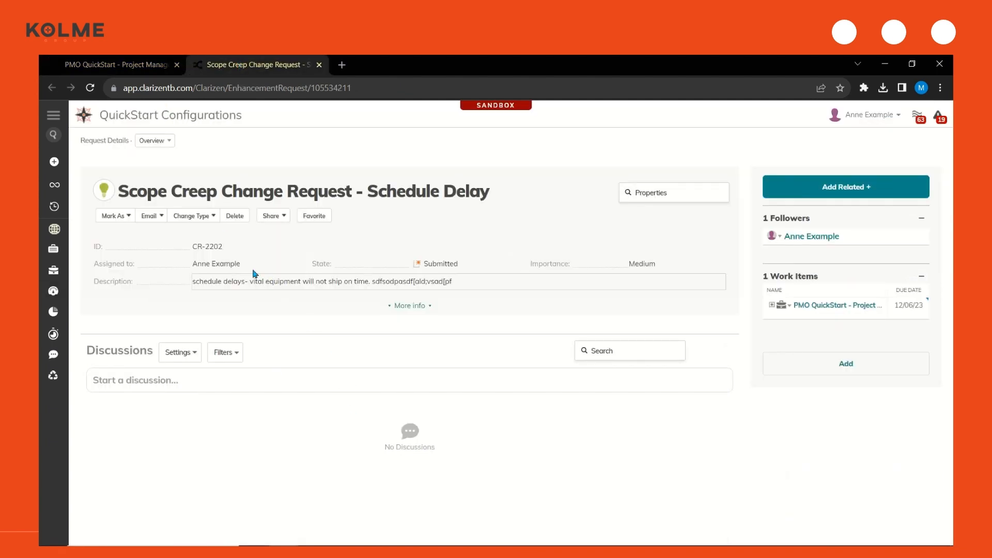
{"action": "left_click_drag", "start_coordinate": [80, 138], "coordinate": [134, 147]}
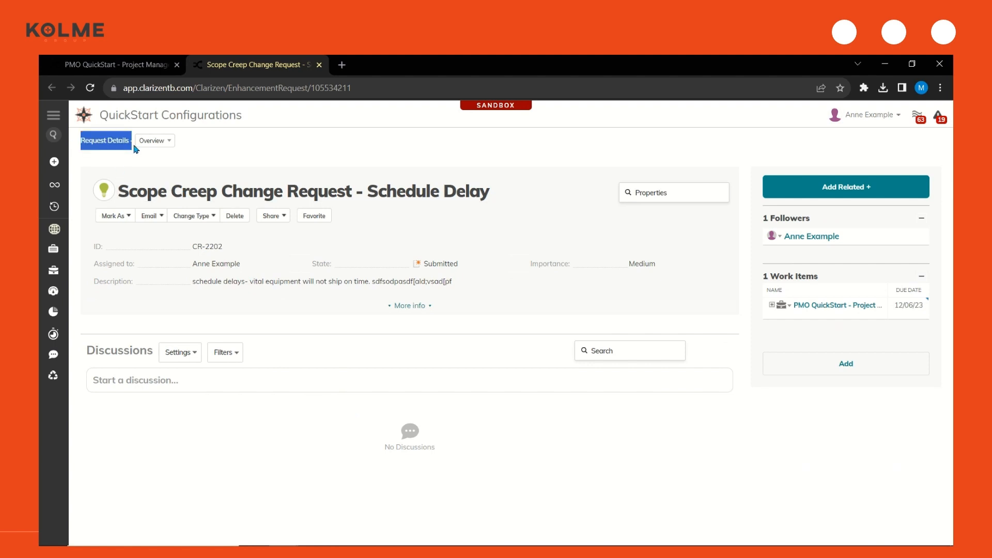
{"action": "left_click", "coordinate": [112, 171]}
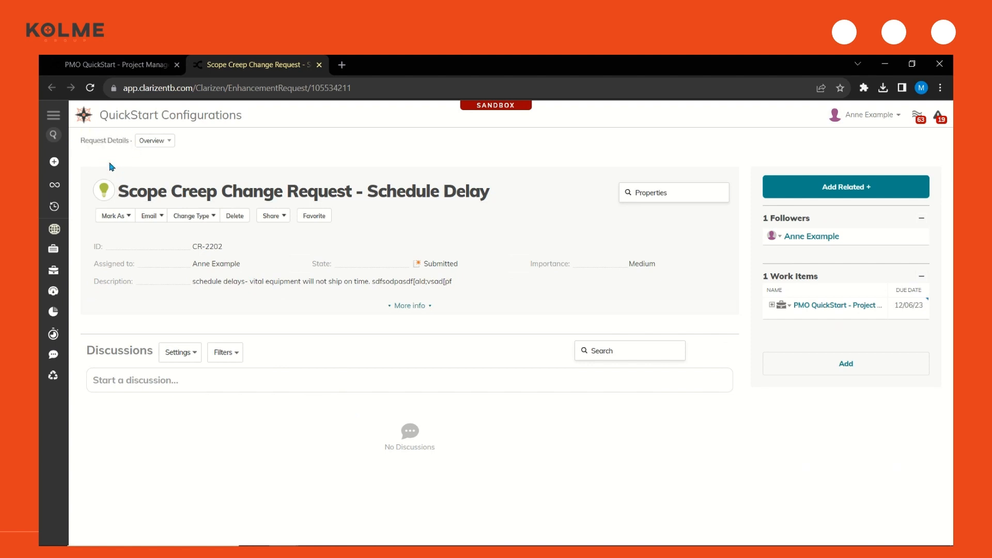
Expand the change request's details and set Resolved by to the request's assignee and Resolved date to today, 09/11/23
{"action": "left_click", "coordinate": [398, 305]}
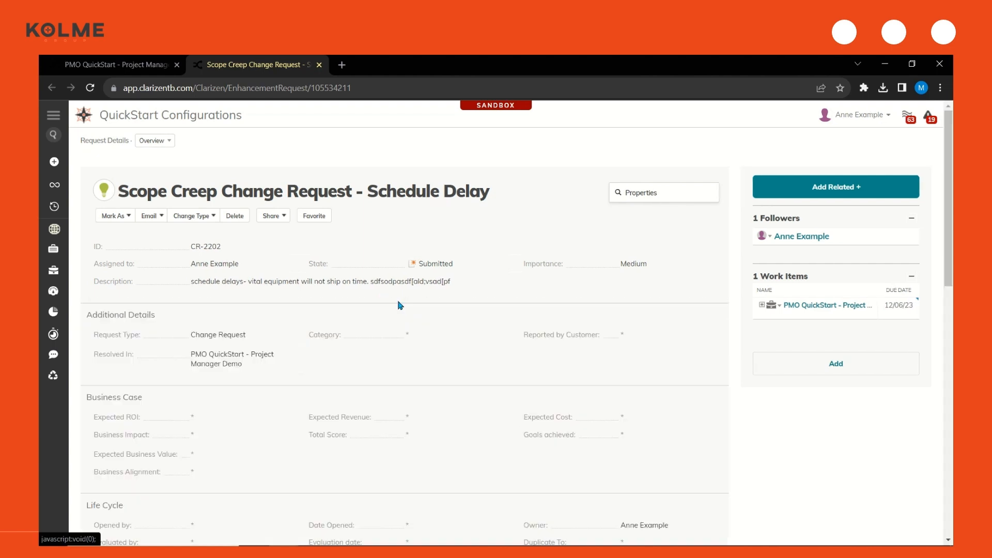
{"action": "scroll", "coordinate": [399, 306], "scroll_direction": "down", "scroll_amount": 5}
{"action": "scroll", "coordinate": [399, 305], "scroll_direction": "down", "scroll_amount": 1}
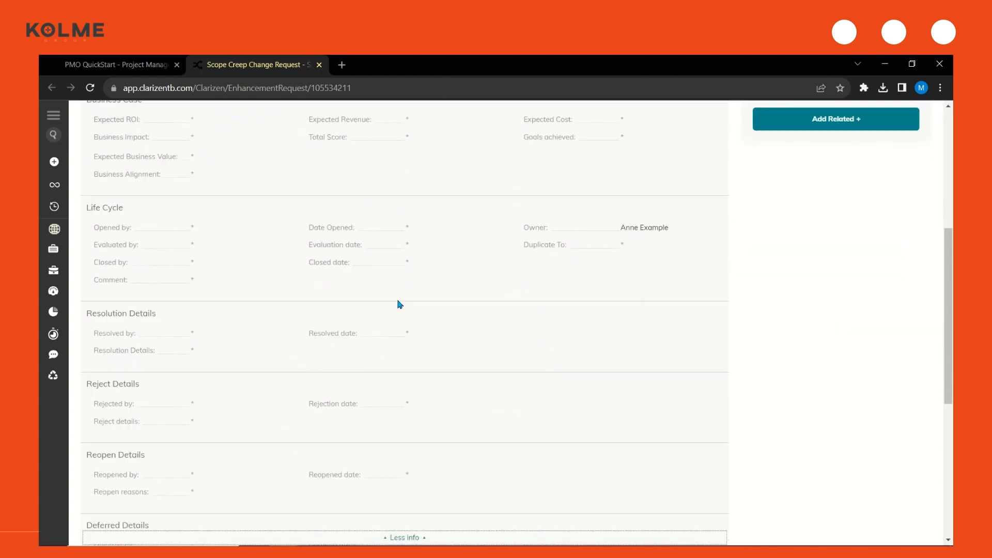
{"action": "left_click", "coordinate": [210, 337]}
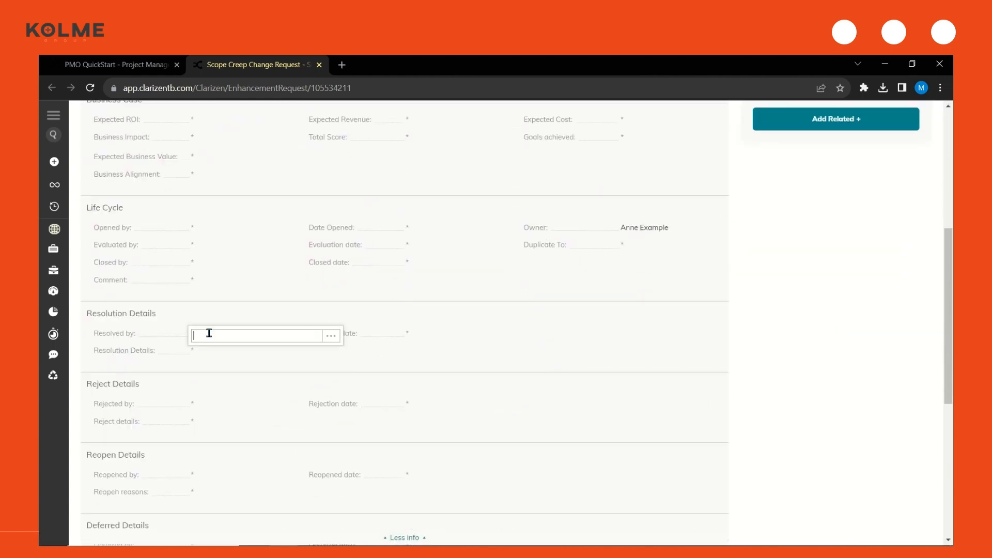
{"action": "type", "text": "anne"}
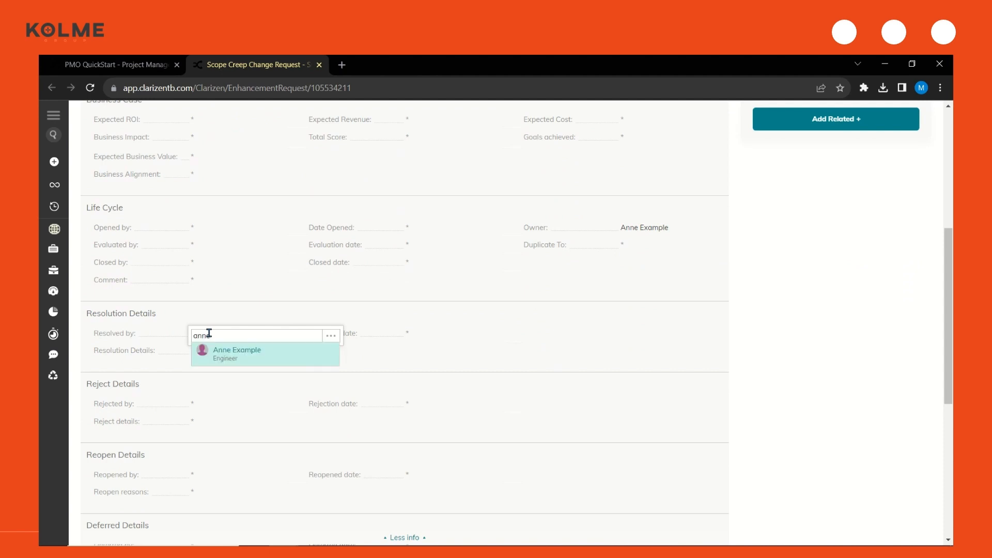
{"action": "left_click", "coordinate": [238, 359]}
{"action": "left_click", "coordinate": [431, 336]}
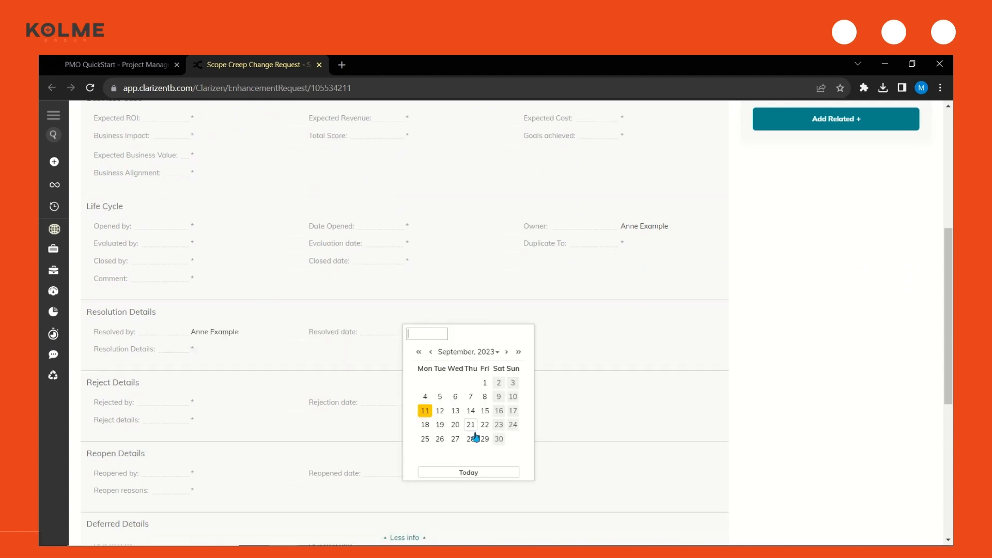
{"action": "left_click", "coordinate": [469, 473]}
Enter "resolution details - abc xyz" as the change request's Resolution Details
{"action": "left_click", "coordinate": [218, 351]}
{"action": "type", "text": "resolutions"}
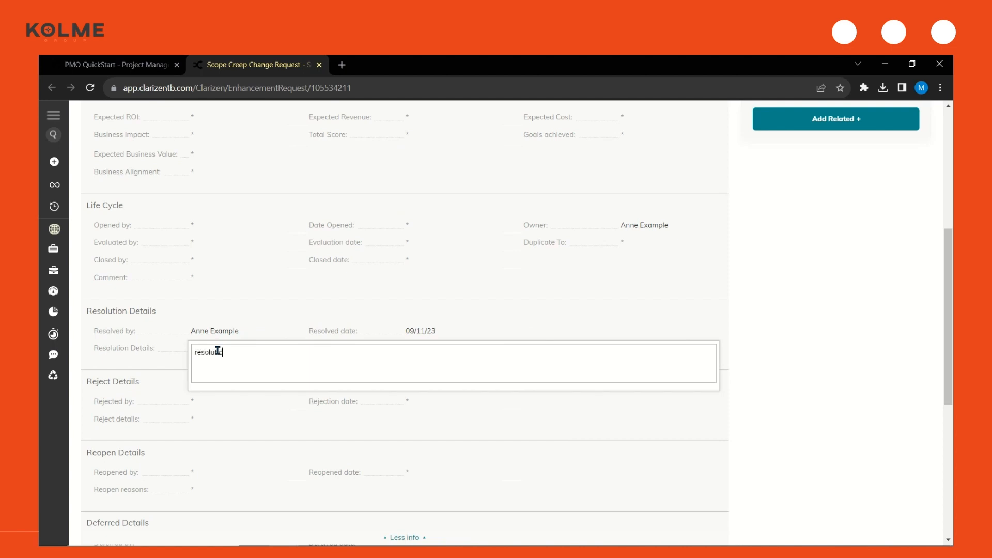
{"action": "key", "text": "BackSpace"}
{"action": "type", "text": "details - abc xyz"}
{"action": "left_click", "coordinate": [833, 352]}
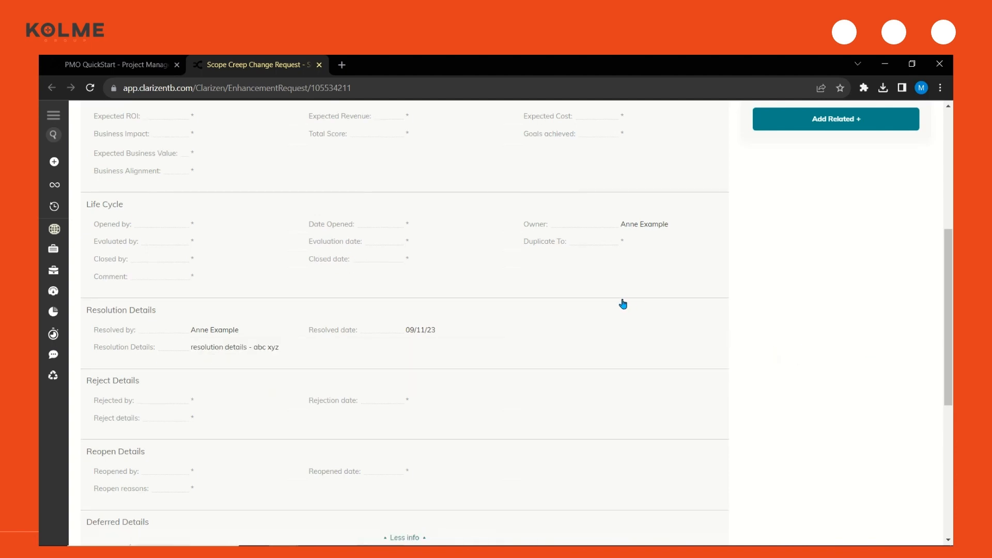
Mark the scope creep change request as Closed and return to the project by closing the request's browser tab
{"action": "scroll", "coordinate": [623, 303], "scroll_direction": "up", "scroll_amount": 5}
{"action": "scroll", "coordinate": [623, 300], "scroll_direction": "up", "scroll_amount": 1}
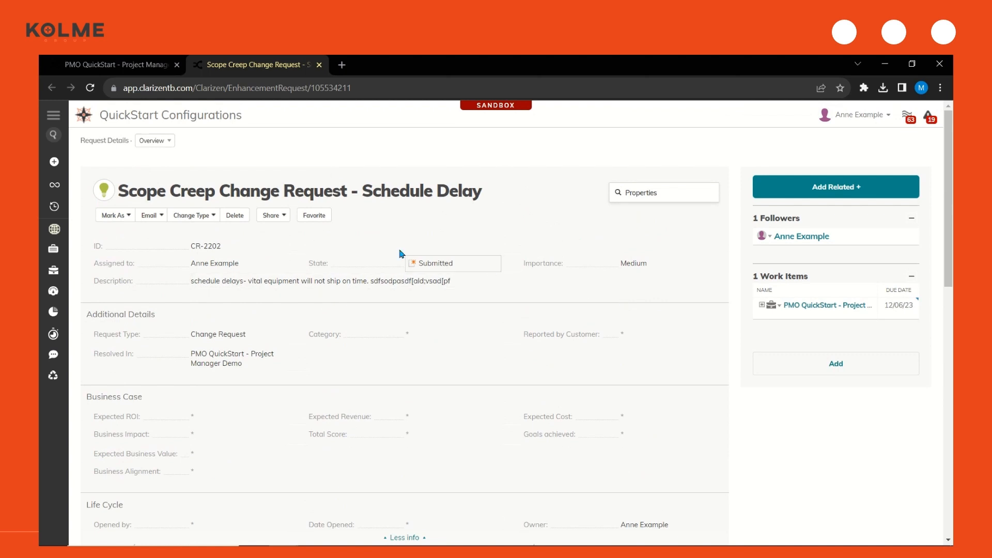
{"action": "left_click", "coordinate": [110, 216]}
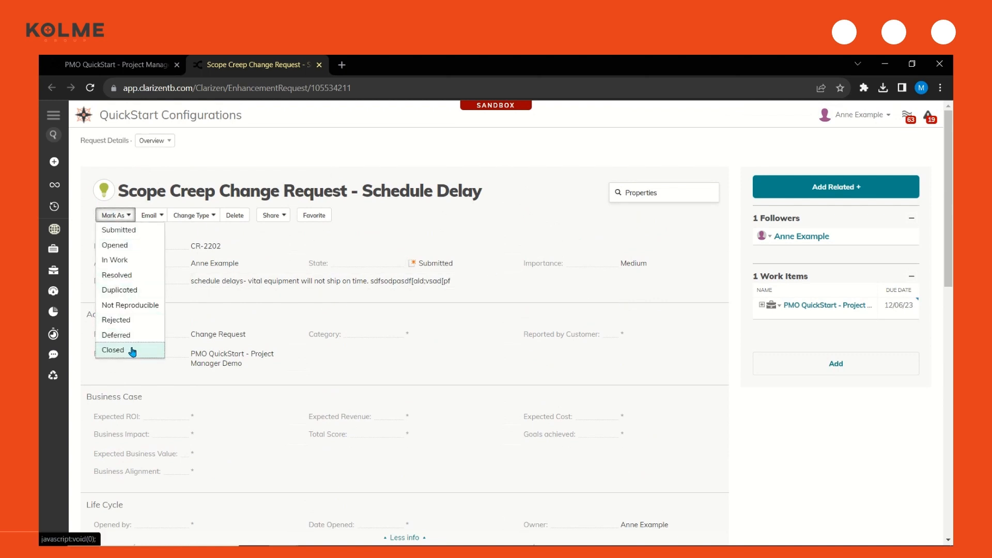
{"action": "left_click", "coordinate": [257, 177]}
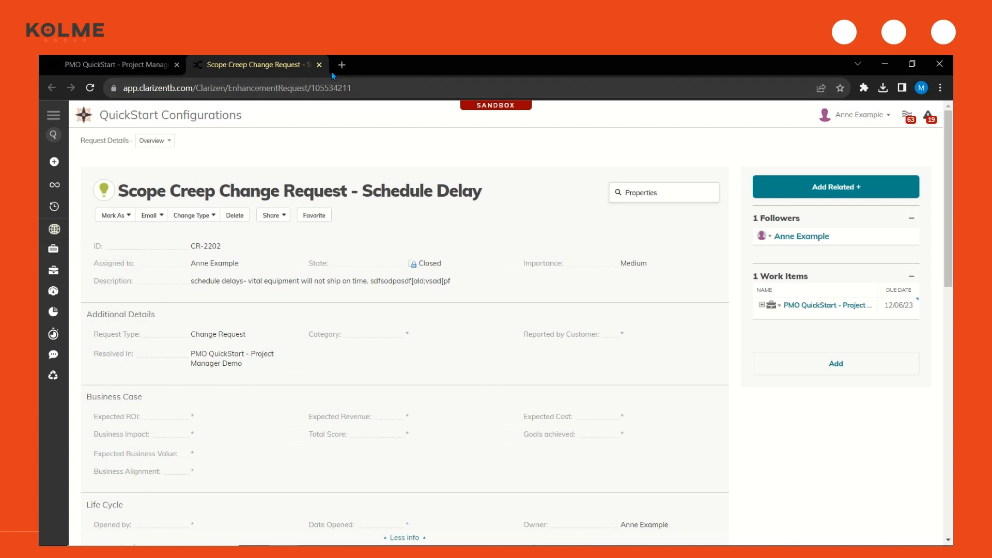
{"action": "left_click", "coordinate": [319, 65]}
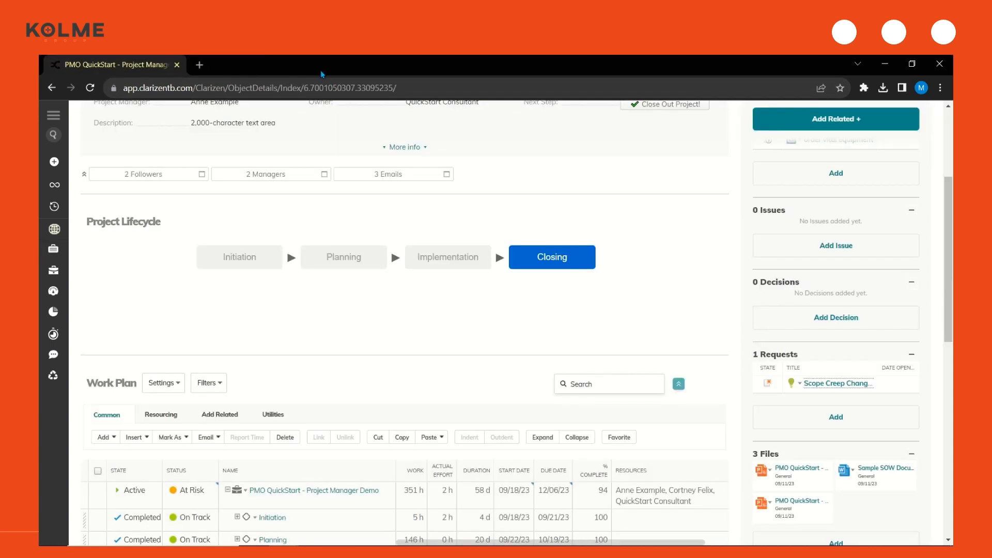
Expand the Closing phase in the Work Plan and set the Closing Task's due date to 12/14/23
{"action": "scroll", "coordinate": [369, 223], "scroll_direction": "down", "scroll_amount": 5}
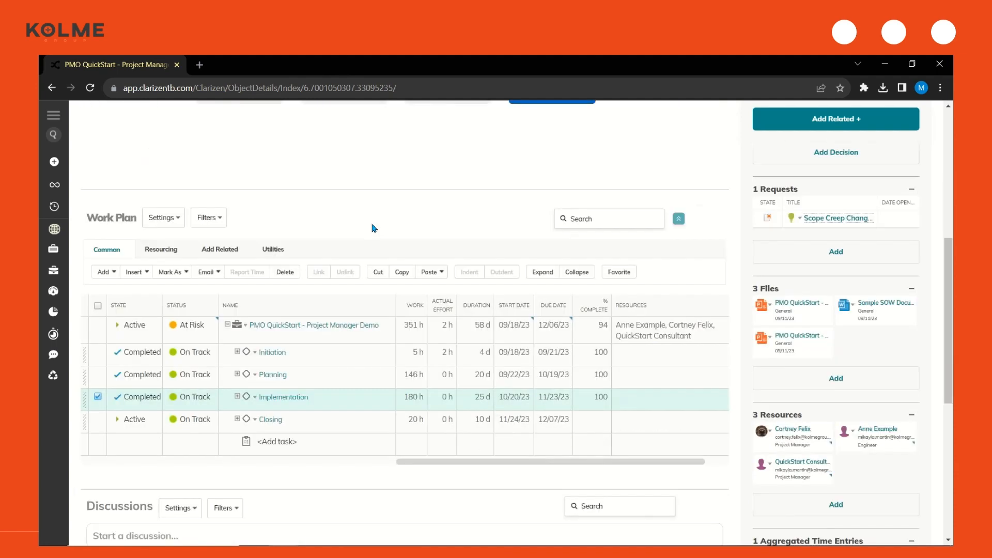
{"action": "left_click", "coordinate": [237, 288]}
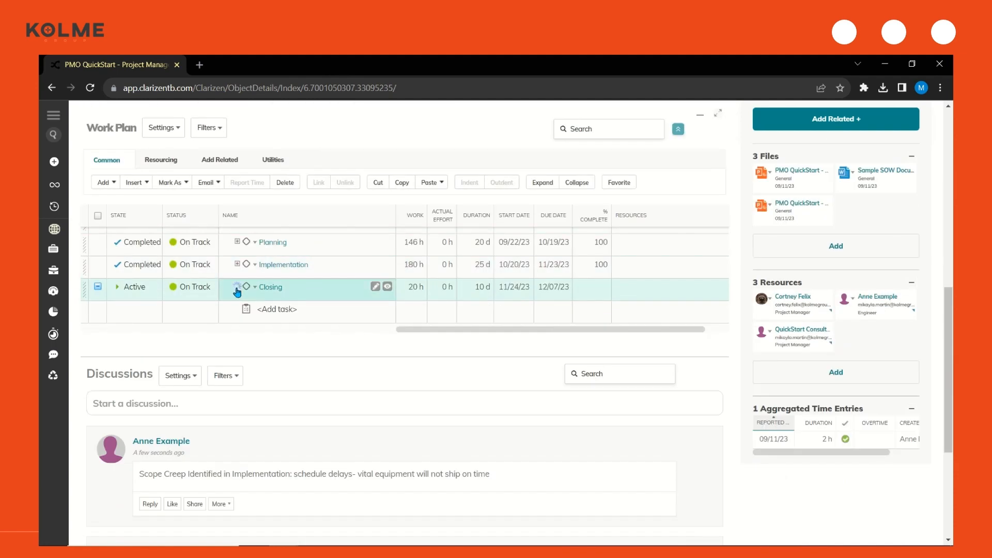
{"action": "left_click", "coordinate": [553, 314]}
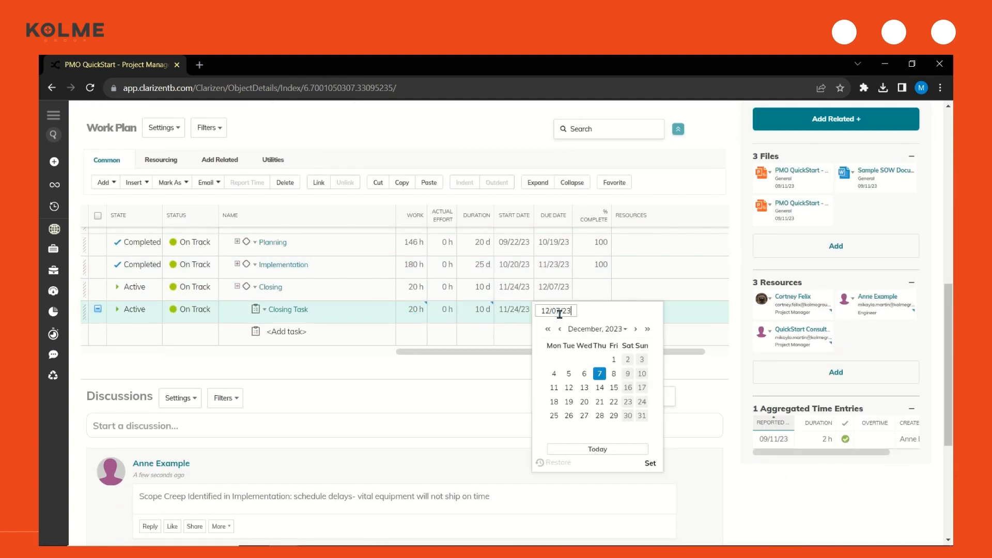
{"action": "left_click", "coordinate": [599, 387]}
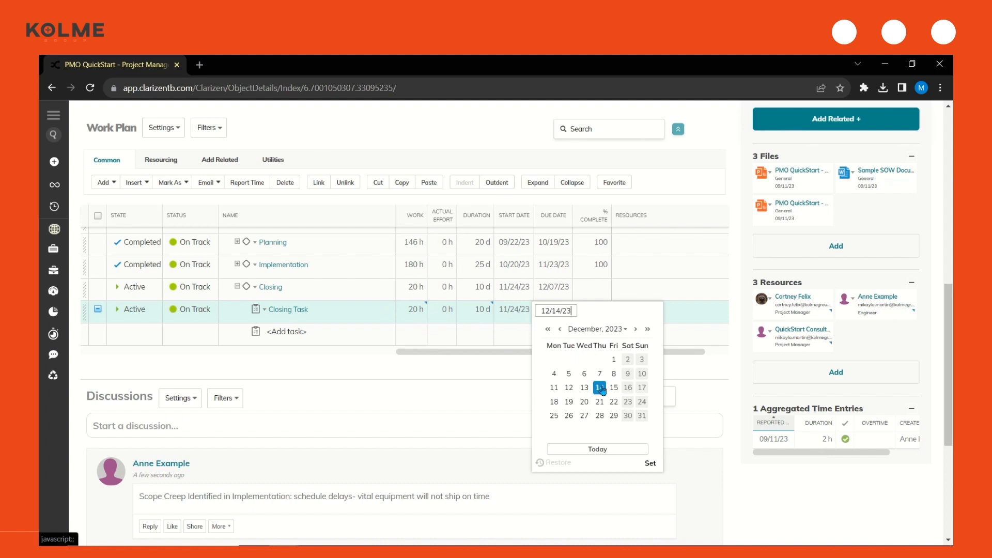
{"action": "left_click", "coordinate": [649, 463]}
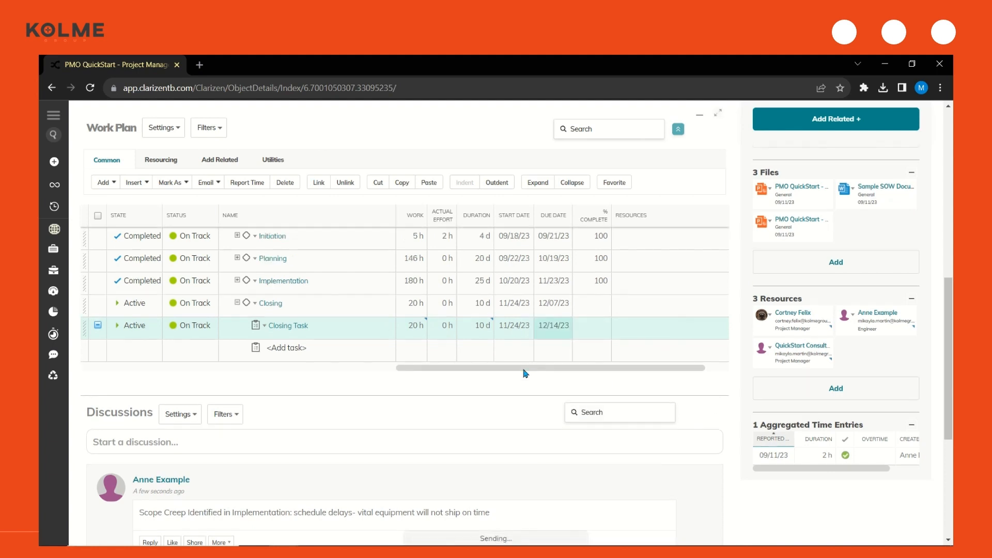
{"action": "left_click", "coordinate": [554, 327]}
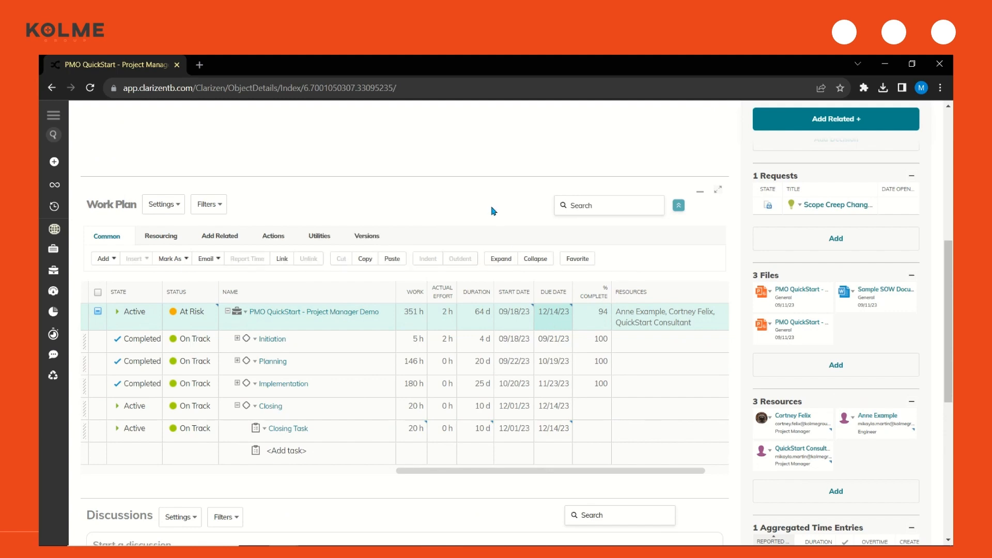
Close out the project with an Actual End Date of 12/14/23
{"action": "scroll", "coordinate": [496, 217], "scroll_direction": "up", "scroll_amount": 3}
{"action": "scroll", "coordinate": [511, 266], "scroll_direction": "up", "scroll_amount": 4}
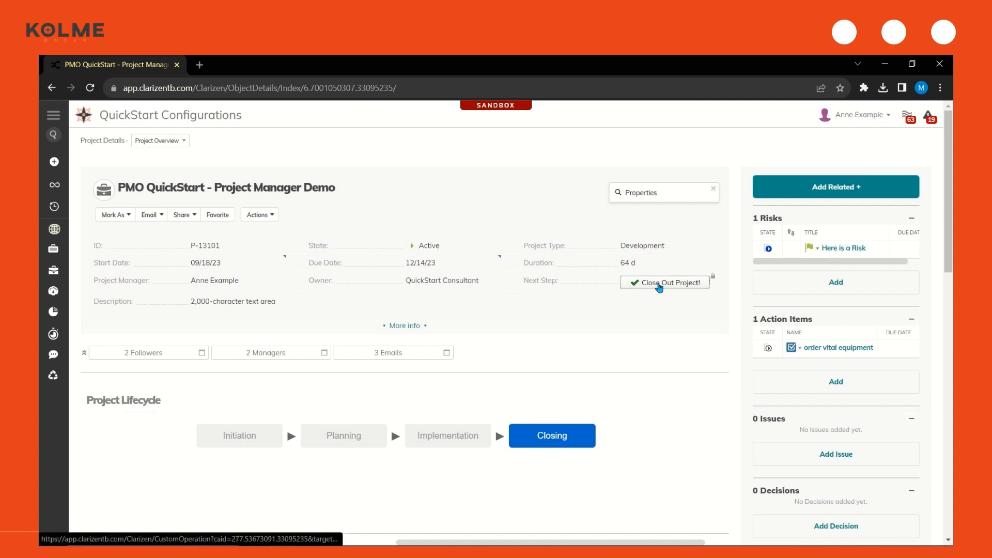
{"action": "left_click", "coordinate": [660, 287]}
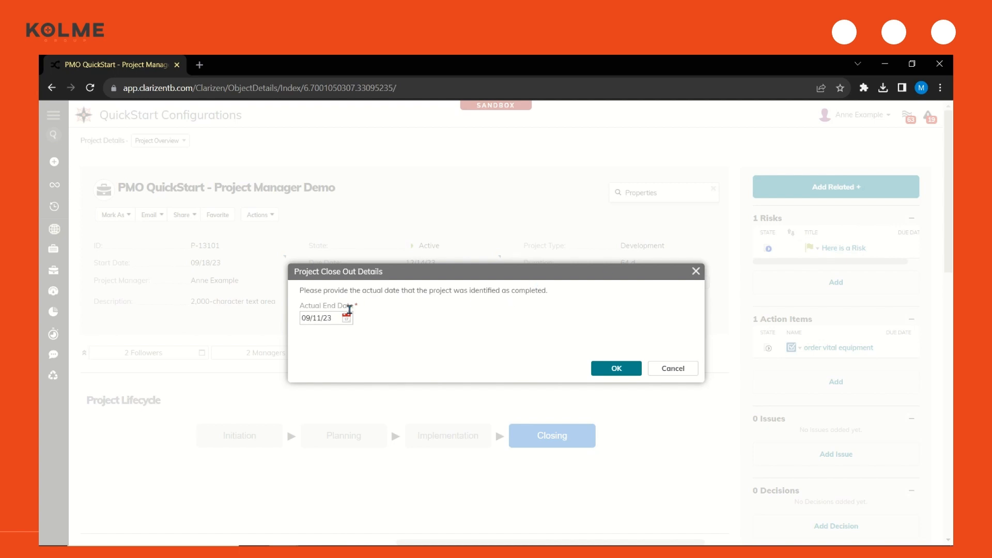
{"action": "left_click", "coordinate": [348, 320]}
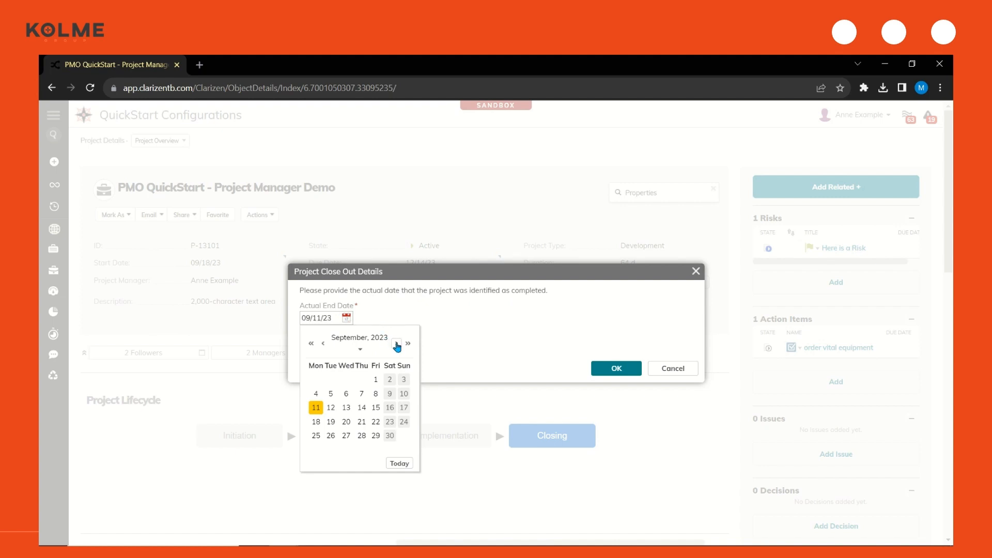
{"action": "left_click", "coordinate": [396, 344]}
{"action": "left_click", "coordinate": [396, 339]}
{"action": "left_click", "coordinate": [396, 338]}
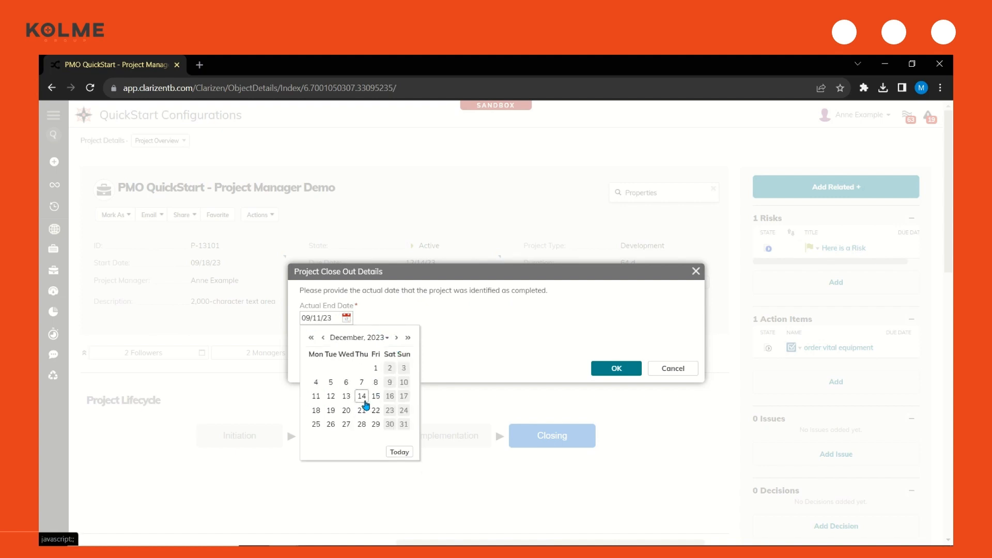
{"action": "left_click", "coordinate": [362, 396]}
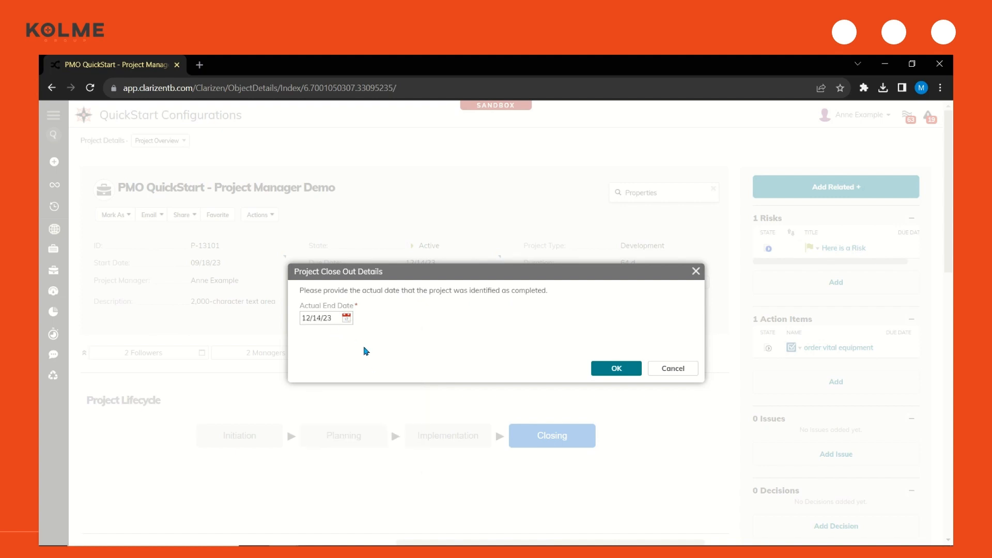
{"action": "left_click", "coordinate": [617, 368]}
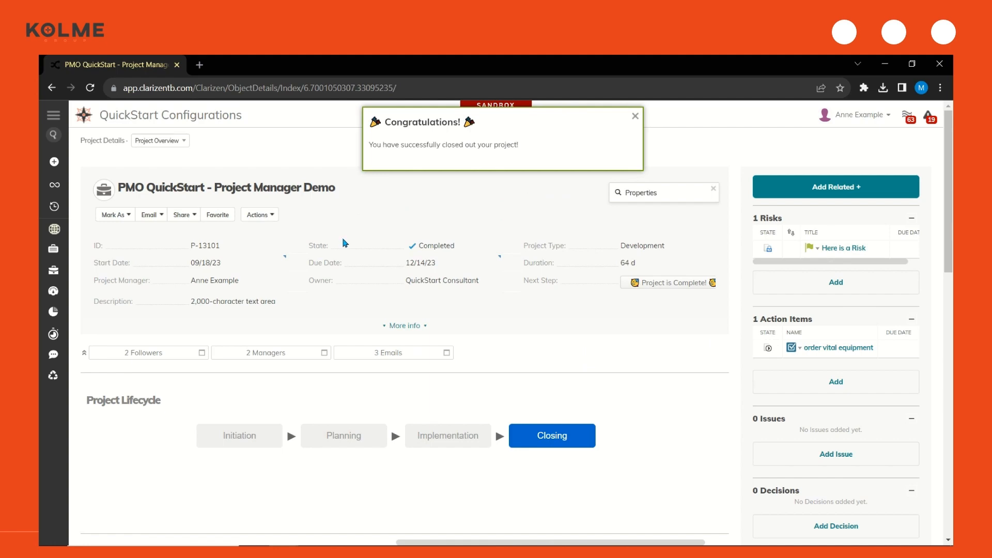
Widen the Work Plan's State column and check the states of the project's phases and tasks
{"action": "scroll", "coordinate": [403, 240], "scroll_direction": "down", "scroll_amount": 7}
{"action": "left_click_drag", "start_coordinate": [160, 293], "coordinate": [174, 291]}
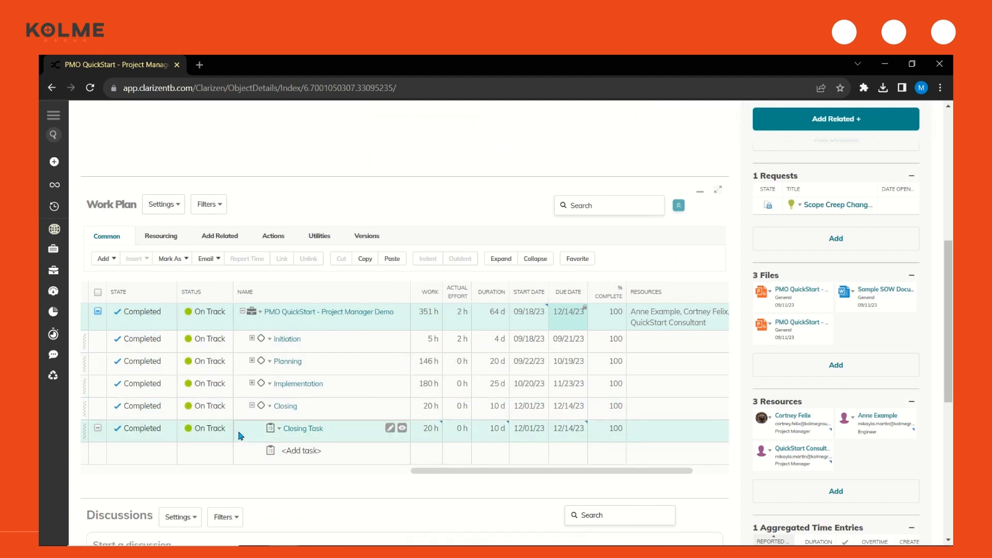
{"action": "scroll", "coordinate": [599, 416], "scroll_direction": "up", "scroll_amount": 7}
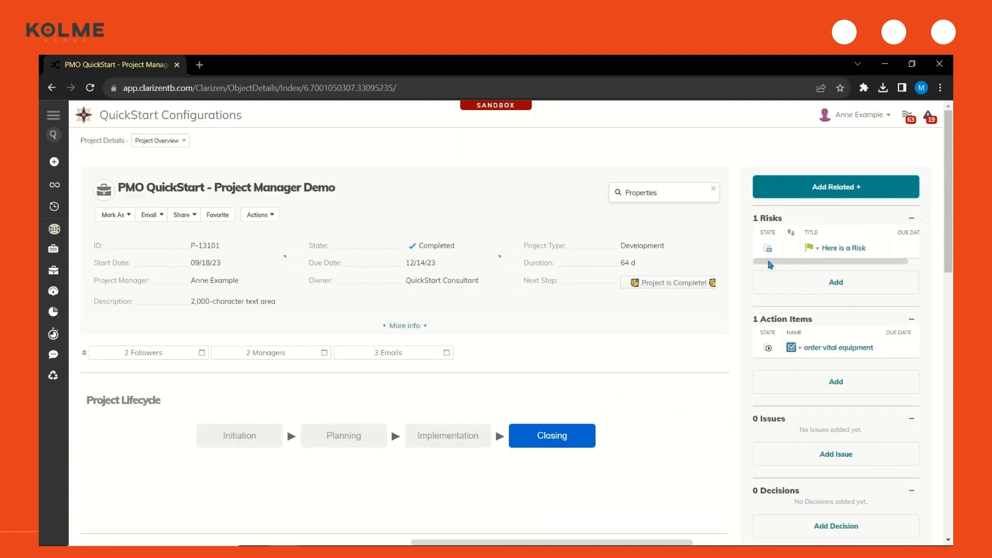